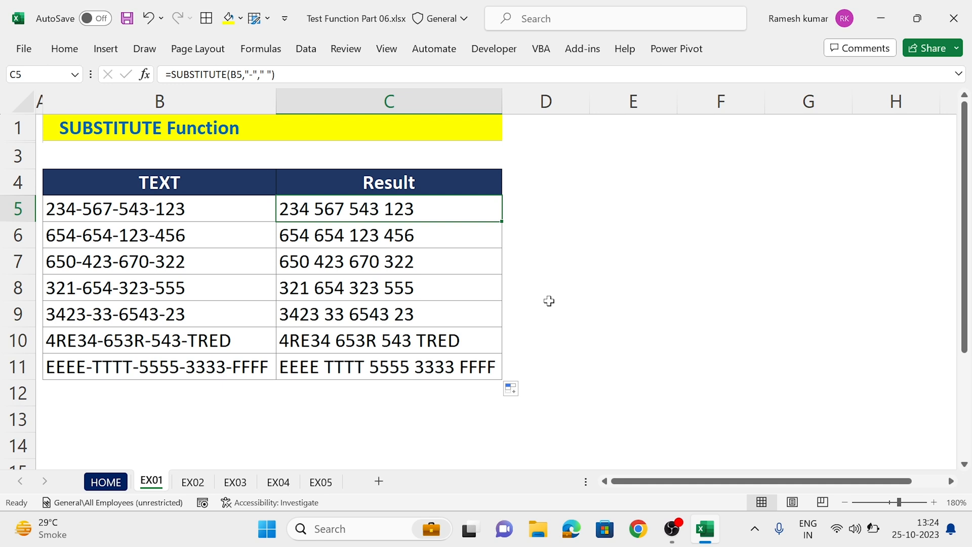
Step: Add instance number 1 as the fourth argument of the SUBSTITUTE formula in C5 and fill it down to C11
{"action": "key", "text": "F2"}
{"action": "key", "text": "Left"}
{"action": "type", "text": ","}
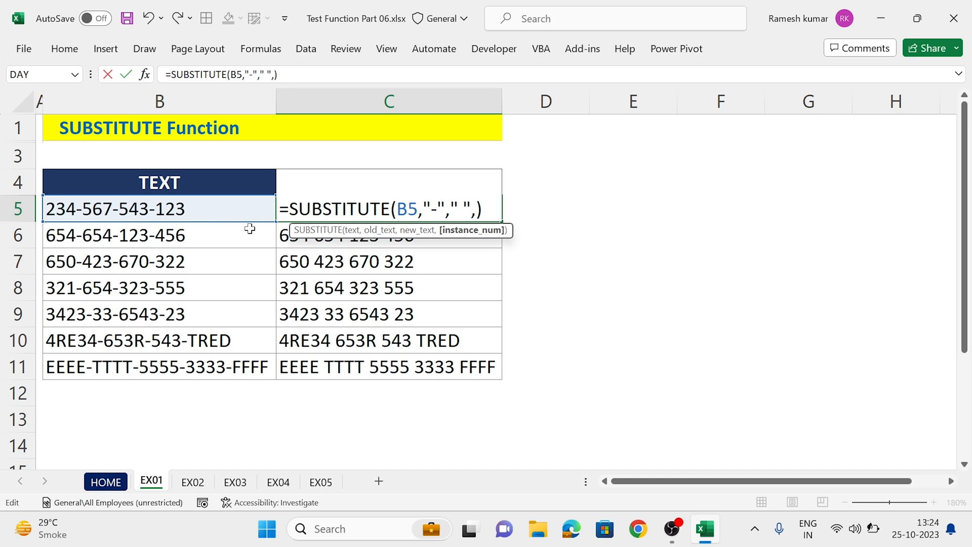
{"action": "type", "text": "1"}
{"action": "key", "text": "Return"}
{"action": "key", "text": "Up"}
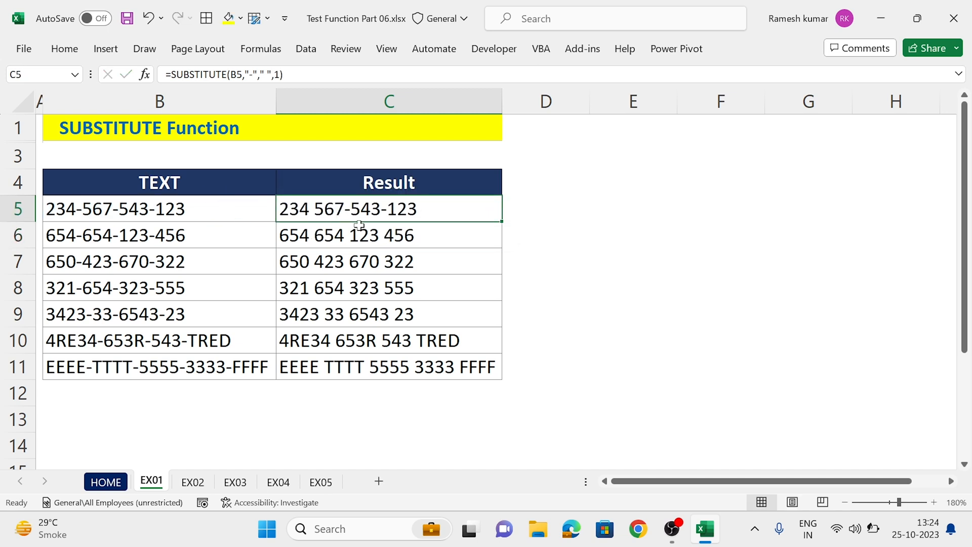
{"action": "double_click", "coordinate": [502, 220]}
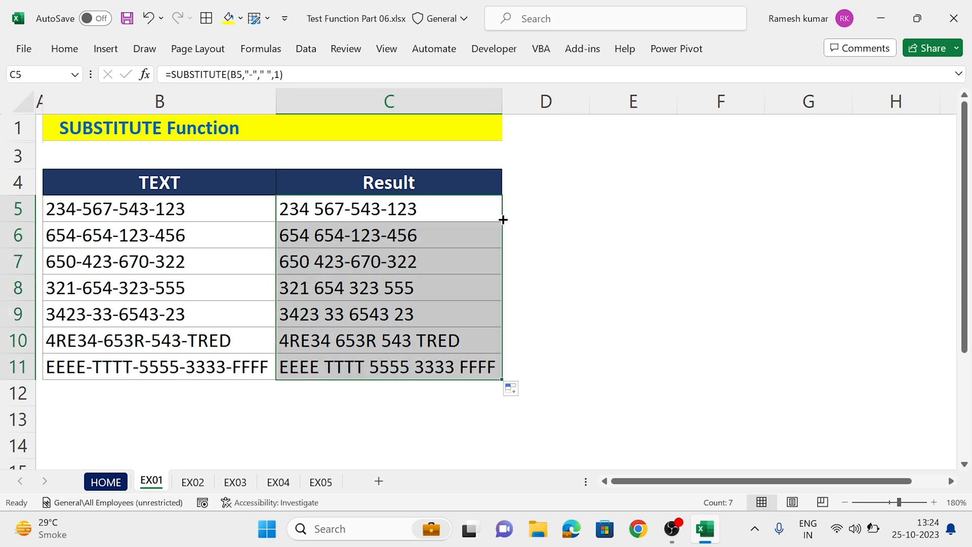
Step: Set the instance number in C5's SUBSTITUTE formula to 2 and fill the formula down to C11
{"action": "left_click", "coordinate": [445, 208]}
{"action": "key", "text": "F2"}
{"action": "key", "text": "Left"}
{"action": "key", "text": "shift+Left"}
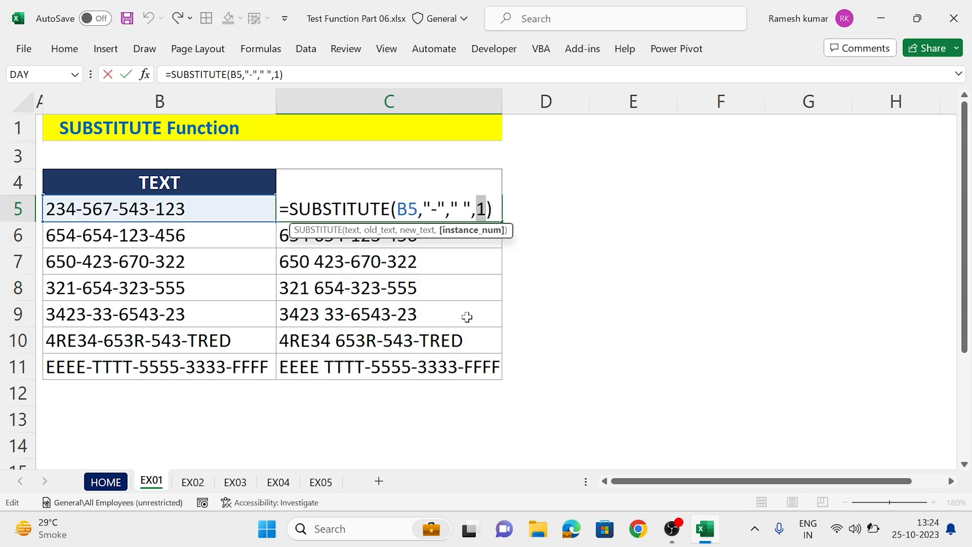
{"action": "type", "text": "2"}
{"action": "key", "text": "ctrl+Return"}
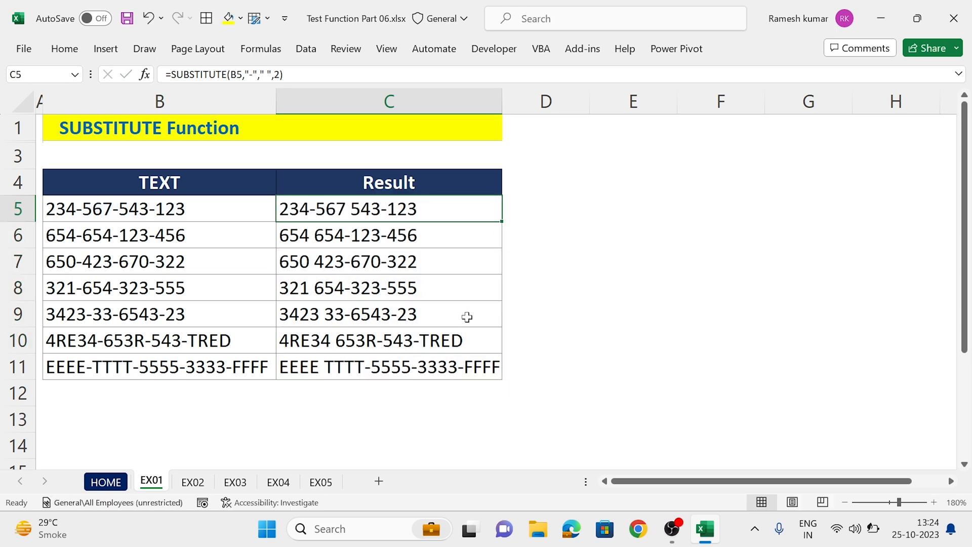
{"action": "double_click", "coordinate": [508, 221]}
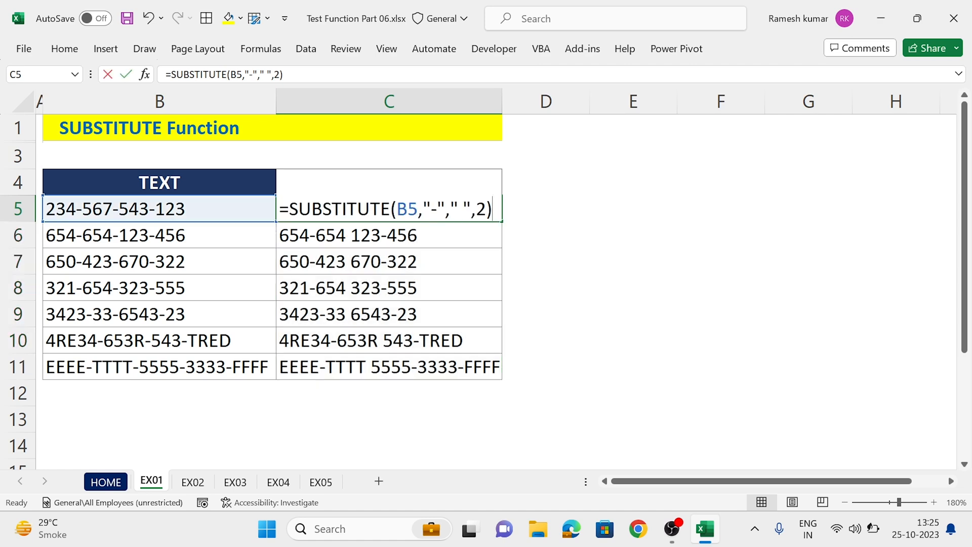
{"action": "double_click", "coordinate": [427, 215]}
{"action": "left_click", "coordinate": [486, 209]}
{"action": "key", "text": "shift+Left"}
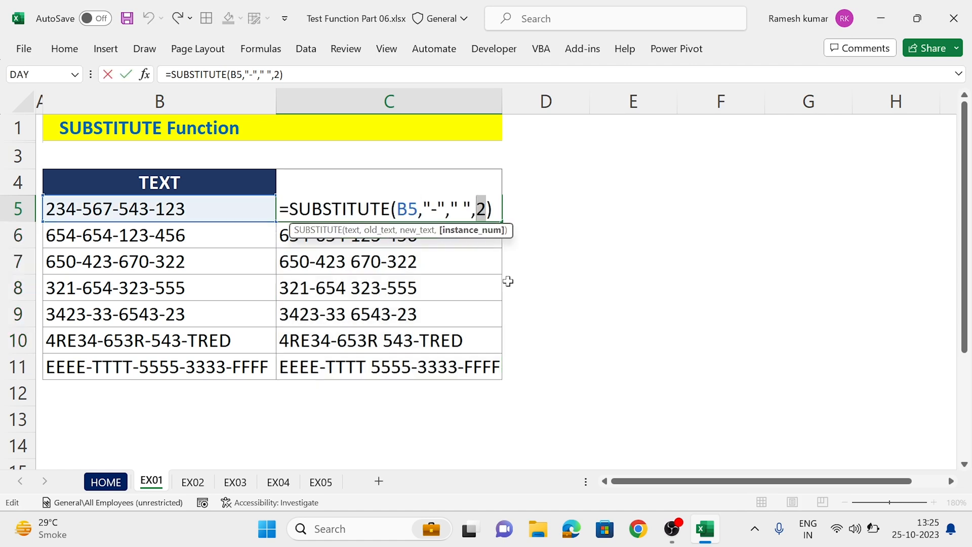
{"action": "key", "text": "Escape"}
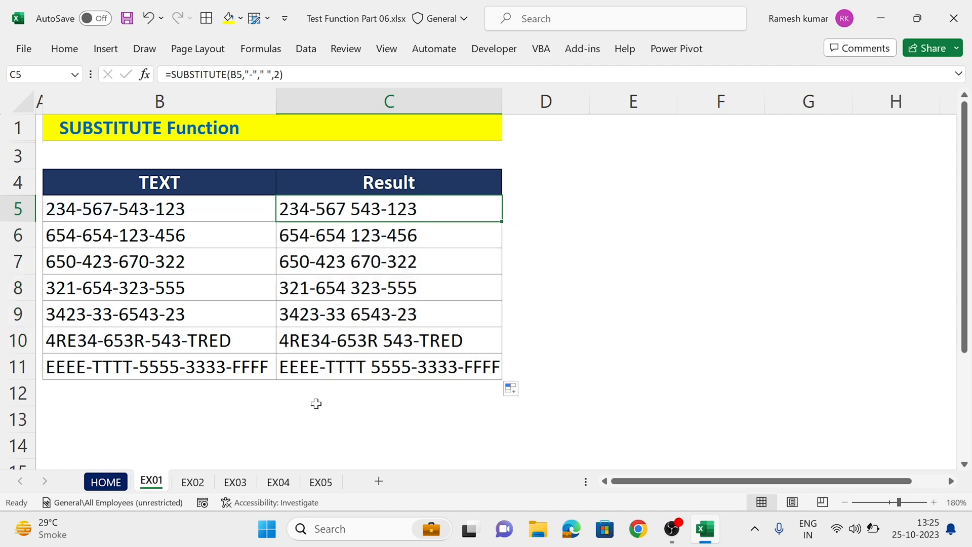
Step: On sheet EX02, enter =LEN(B4) in C4 under Count of Space
{"action": "left_click", "coordinate": [193, 481]}
{"action": "left_click", "coordinate": [505, 183]}
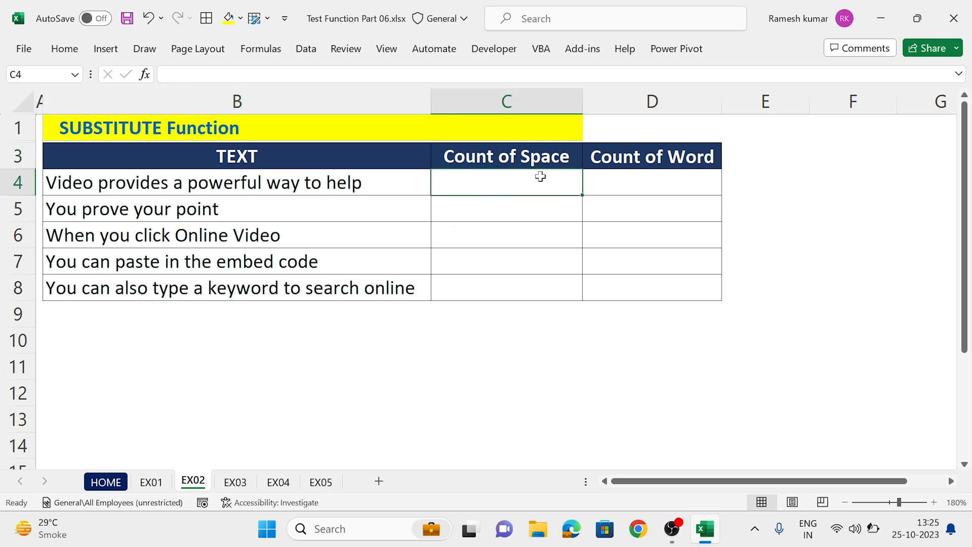
{"action": "double_click", "coordinate": [95, 180]}
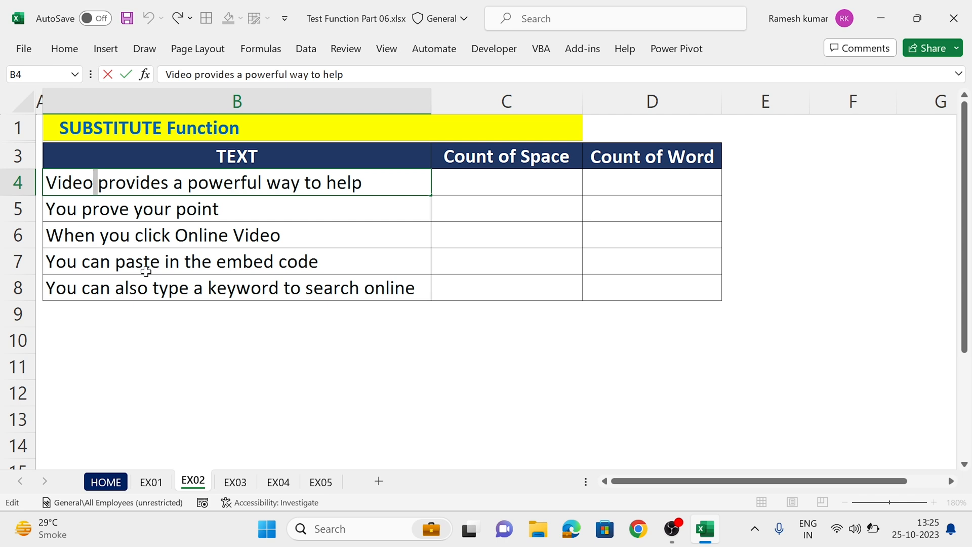
{"action": "key", "text": "Tab"}
{"action": "type", "text": "=LEN(B4)"}
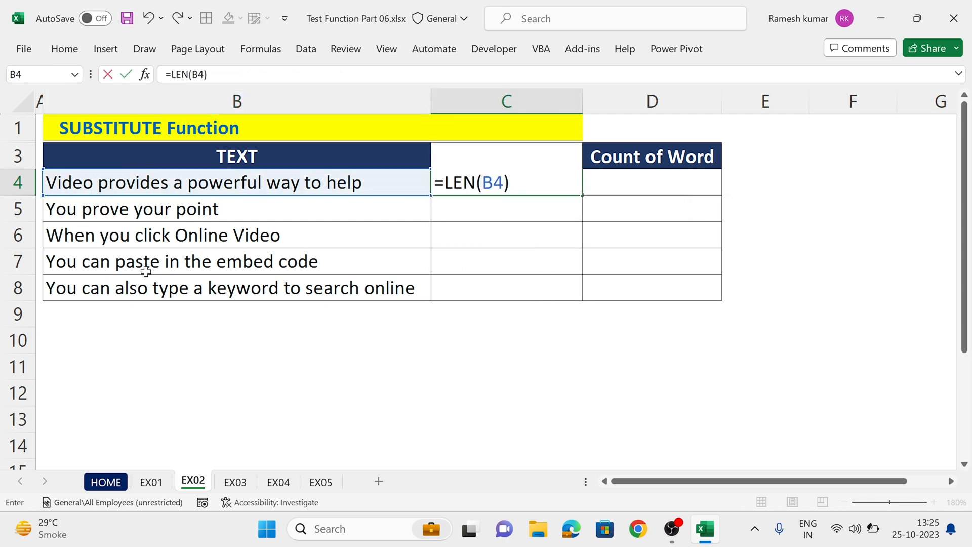
{"action": "key", "text": "Return"}
{"action": "key", "text": "Up"}
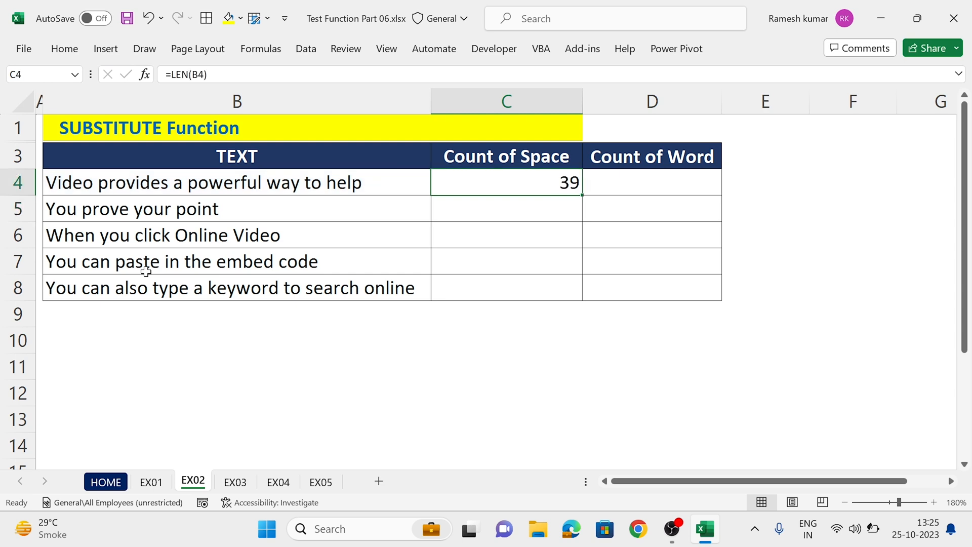
Step: Extend the formula in C4 to =LEN(B4)-LEN(SUBSTITUTE(B4," ","")) to count the spaces
{"action": "key", "text": "F2"}
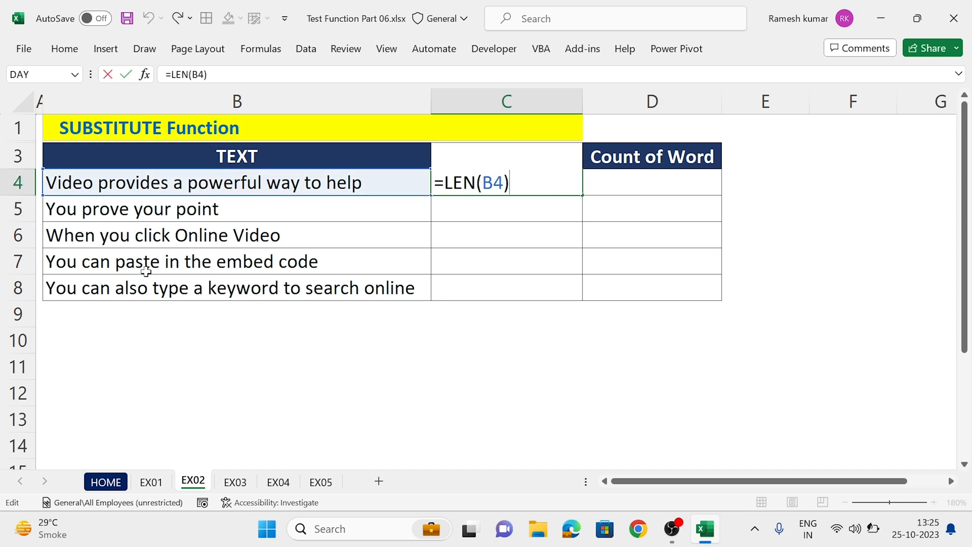
{"action": "type", "text": "-LEN(SUB"}
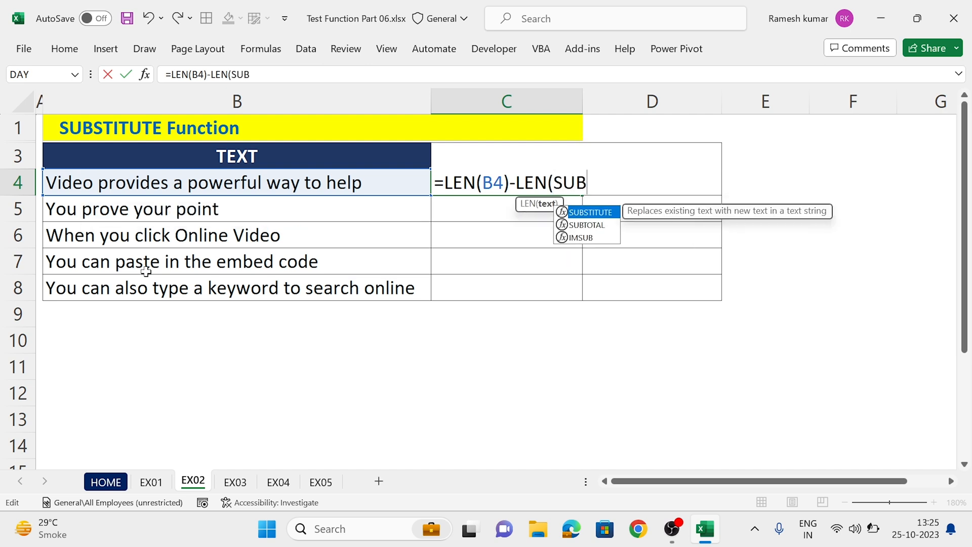
{"action": "key", "text": "Tab"}
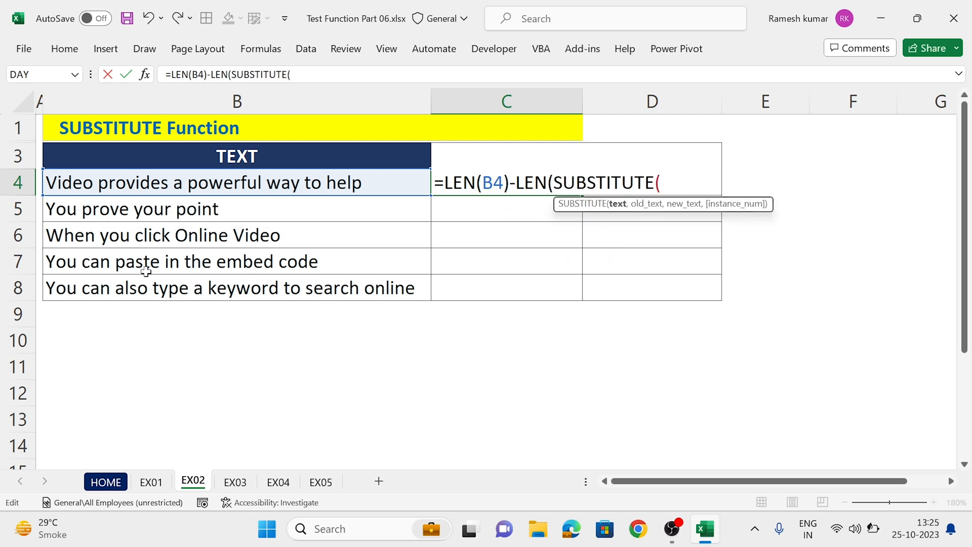
{"action": "left_click", "coordinate": [194, 189]}
{"action": "type", "text": ",\" \","}
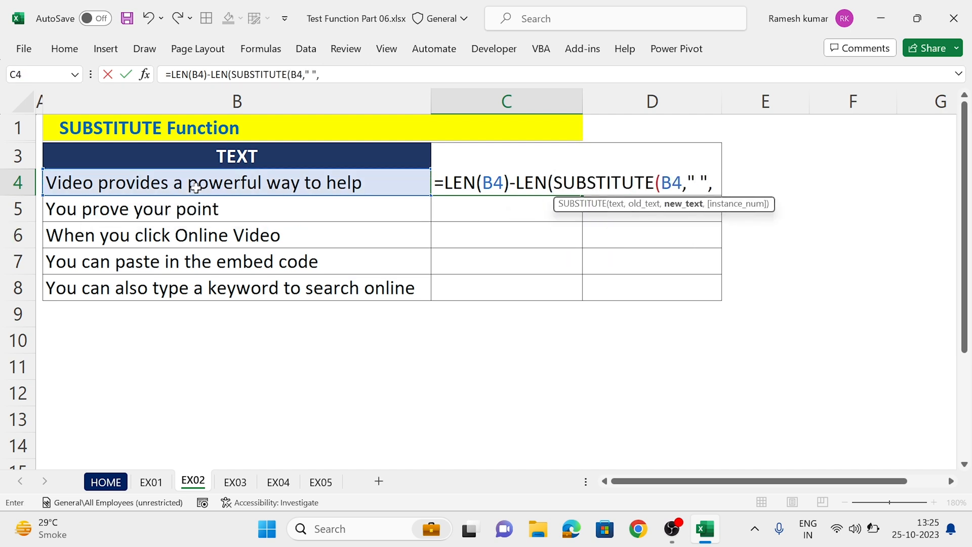
{"action": "type", "text": "\"\""}
{"action": "key", "text": "Return"}
{"action": "key", "text": "Up"}
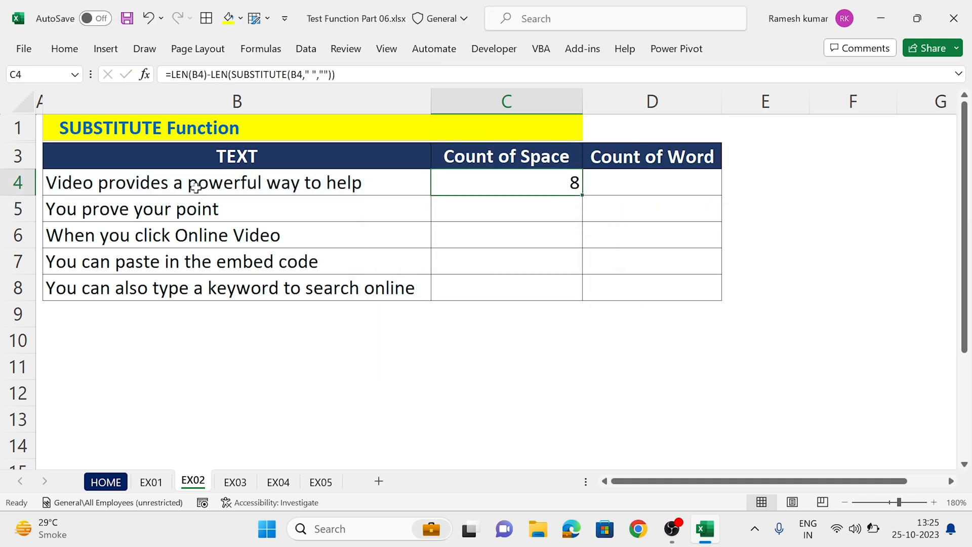
{"action": "left_click", "coordinate": [196, 187]}
{"action": "key", "text": "F2"}
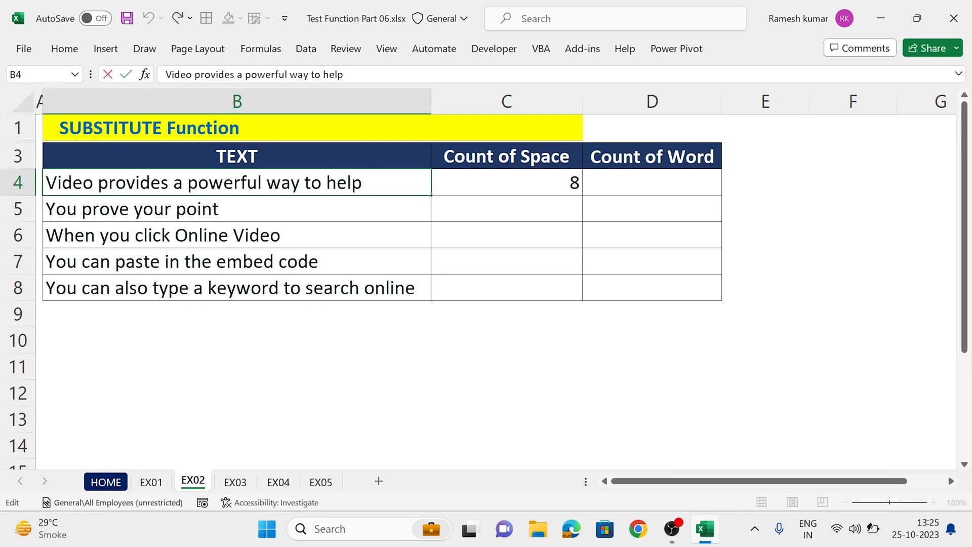
{"action": "left_click_drag", "start_coordinate": [94, 183], "coordinate": [108, 182]}
{"action": "key", "text": "Right"}
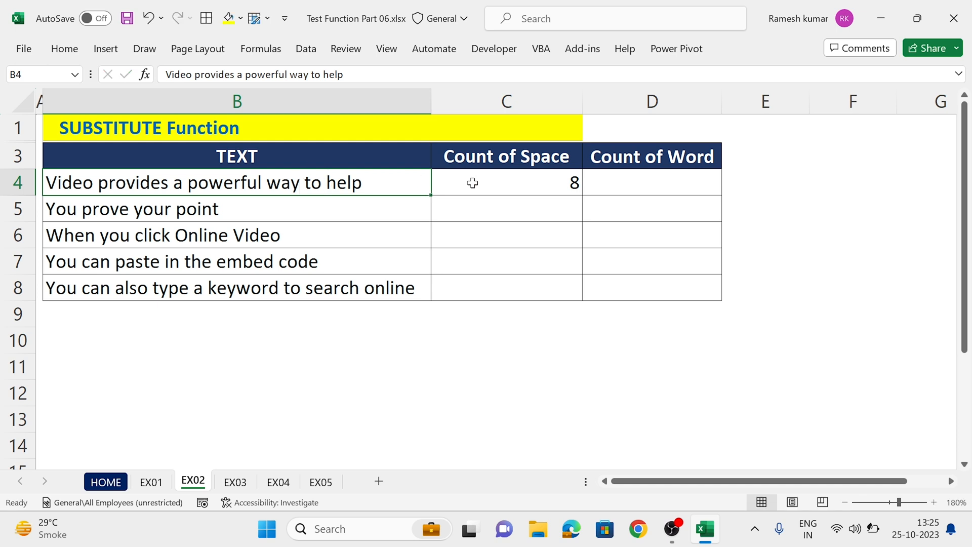
Step: Wrap the first B4 reference in C4's formula in TRIM so that it reads LEN(TRIM(B4))
{"action": "double_click", "coordinate": [493, 182]}
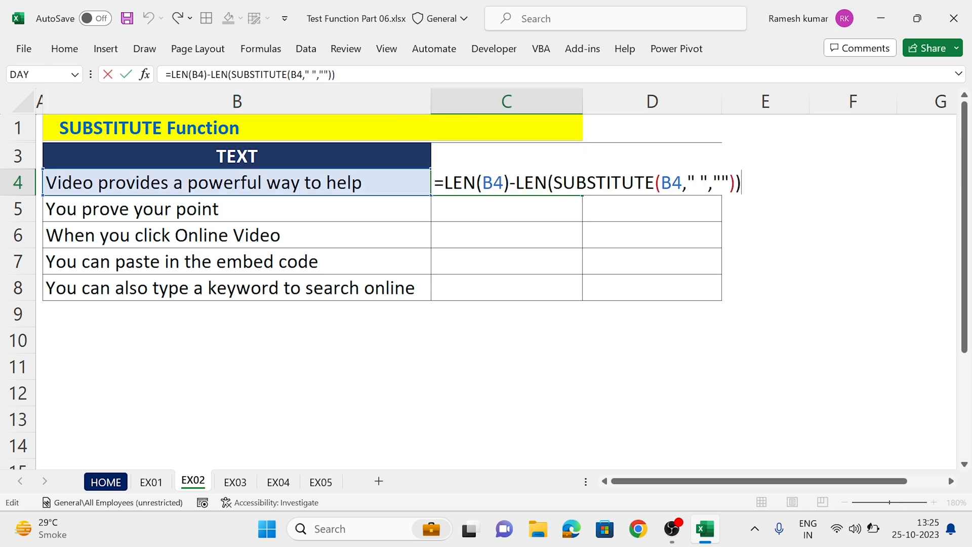
{"action": "left_click", "coordinate": [482, 182]}
{"action": "type", "text": "TRIM("}
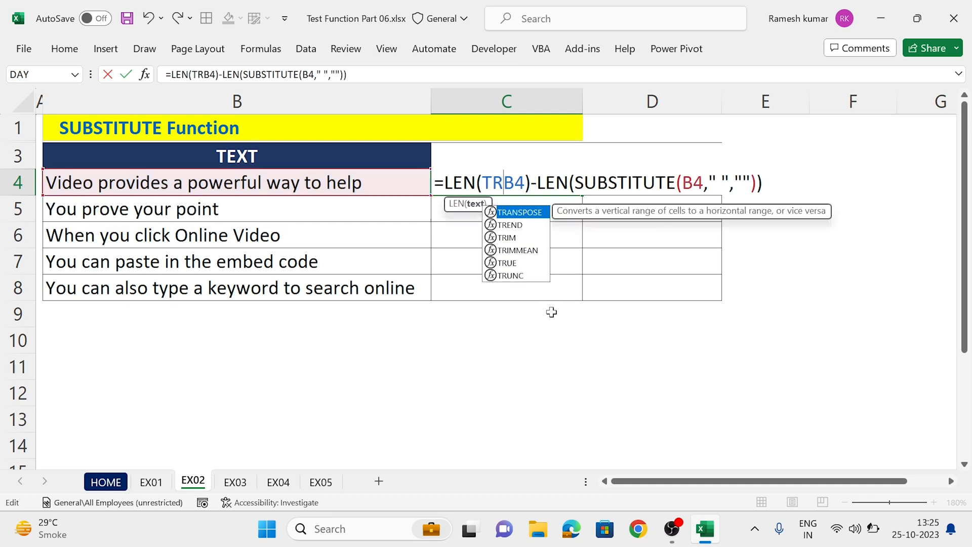
{"action": "key", "text": "Right"}
{"action": "key", "text": "Right"}
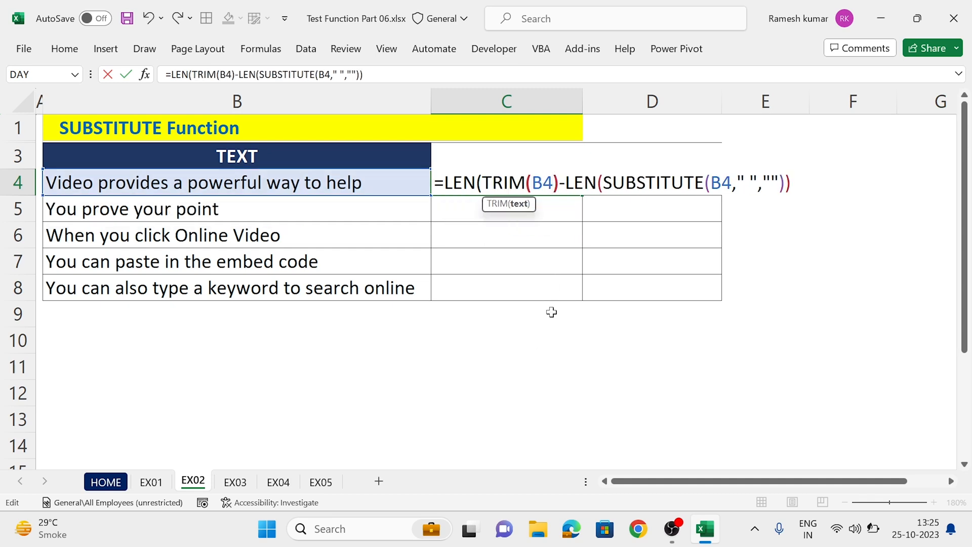
{"action": "type", "text": ")"}
Step: Wrap the B4 reference inside SUBSTITUTE in C4 in TRIM and fill the formula down to C8
{"action": "left_click", "coordinate": [716, 183]}
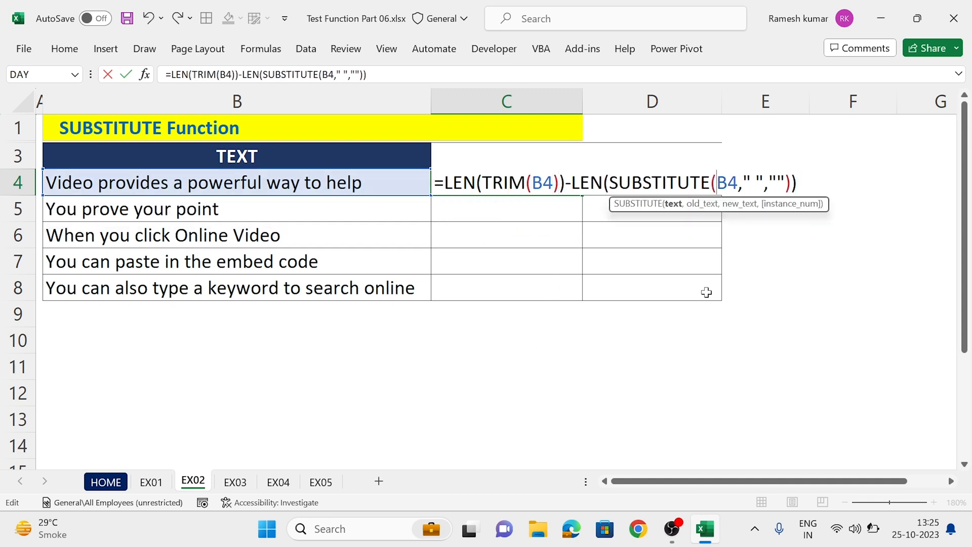
{"action": "type", "text": "TRIM(B4"}
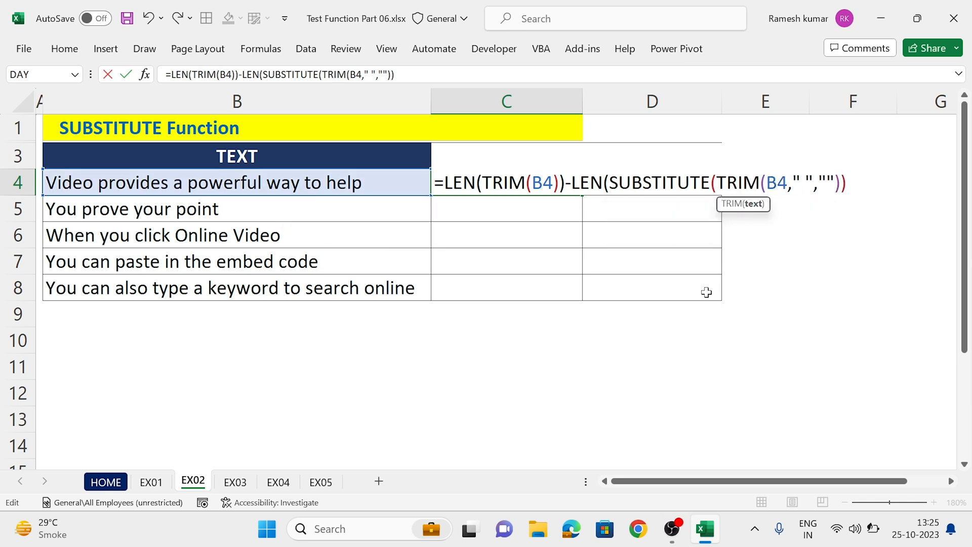
{"action": "type", "text": ")"}
{"action": "key", "text": "ctrl+Return"}
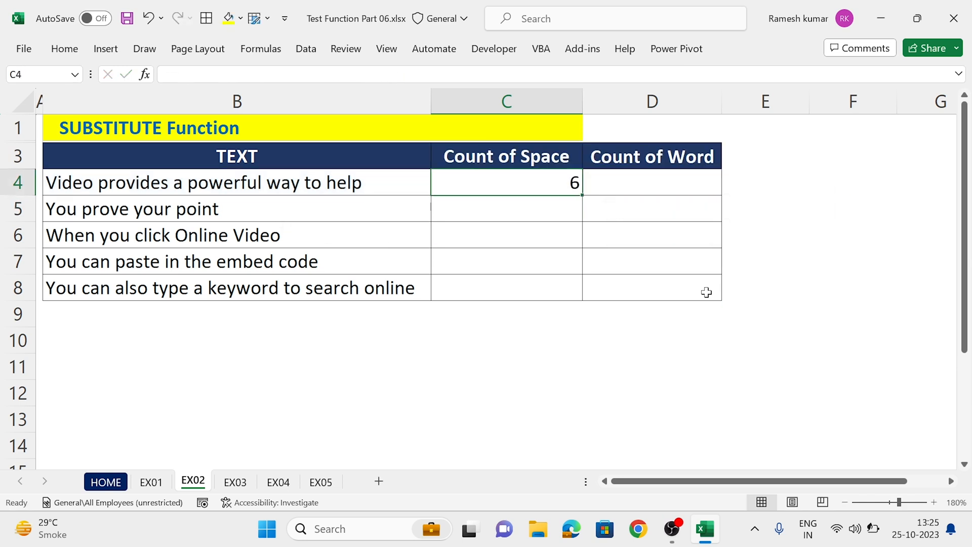
{"action": "double_click", "coordinate": [582, 194]}
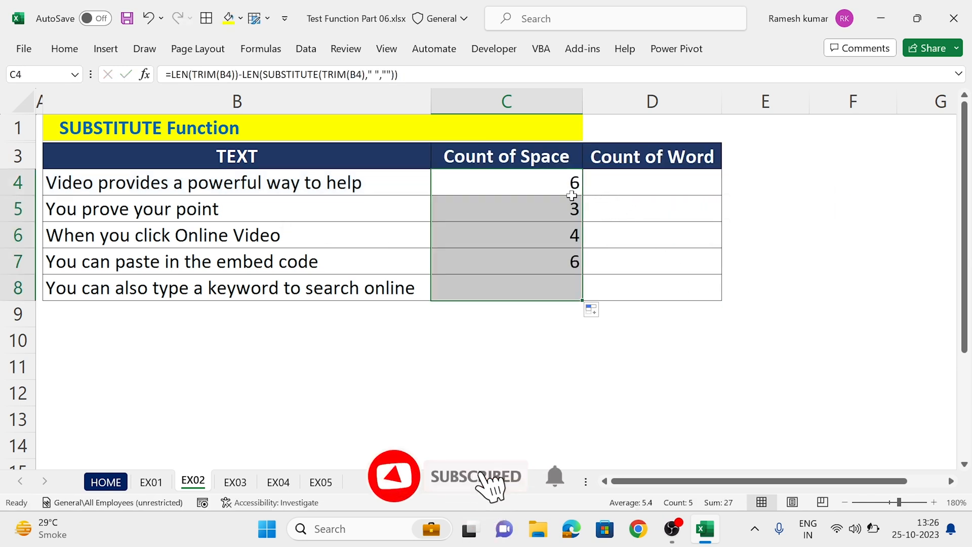
{"action": "left_click", "coordinate": [561, 203]}
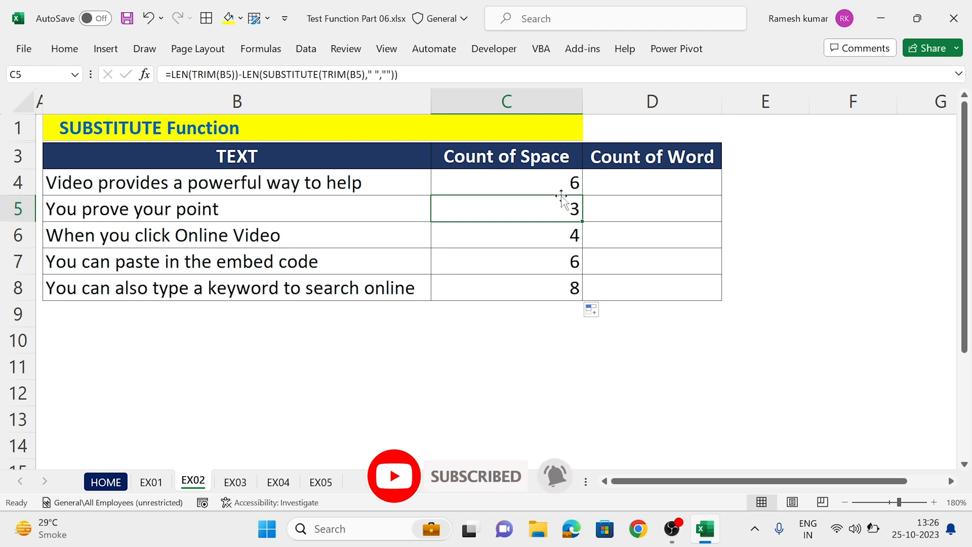
{"action": "left_click", "coordinate": [647, 176]}
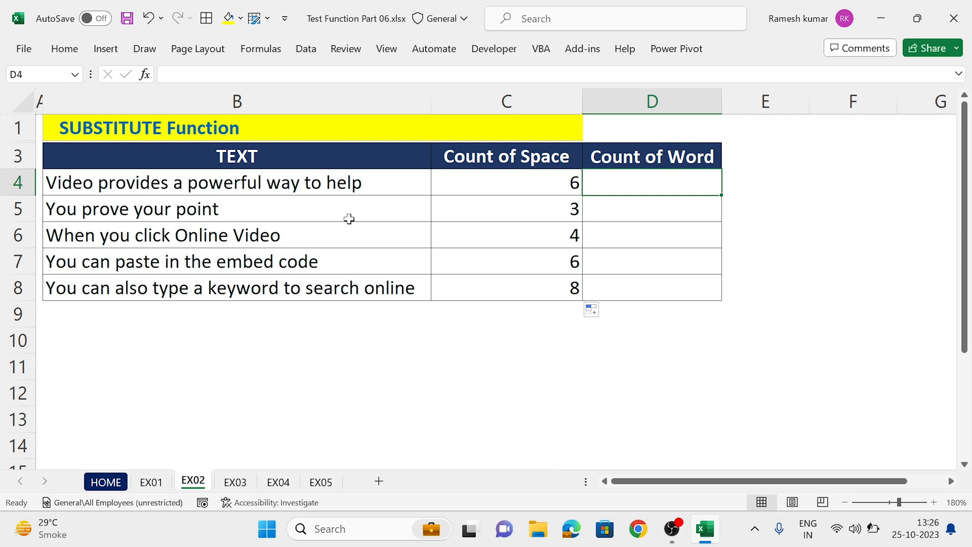
{"action": "left_click", "coordinate": [549, 183]}
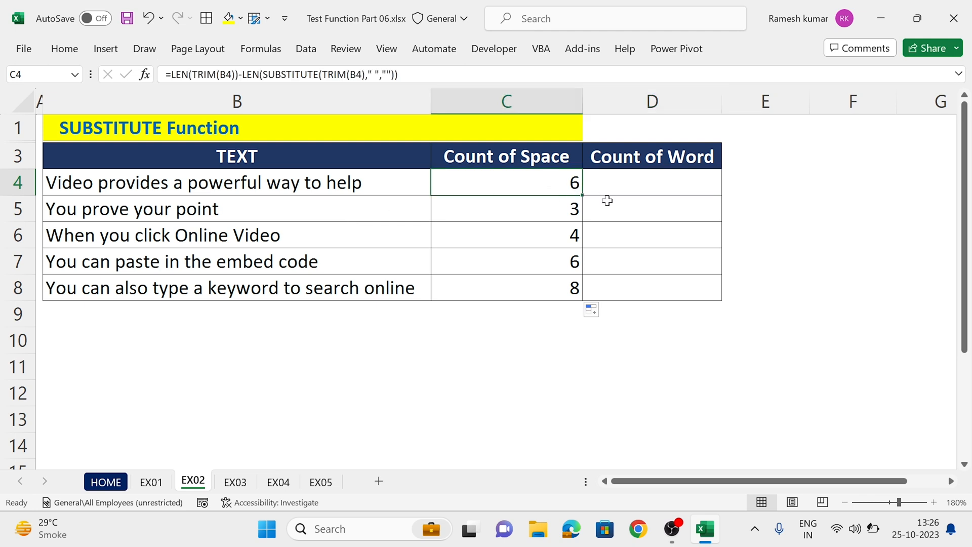
{"action": "left_click", "coordinate": [640, 188]}
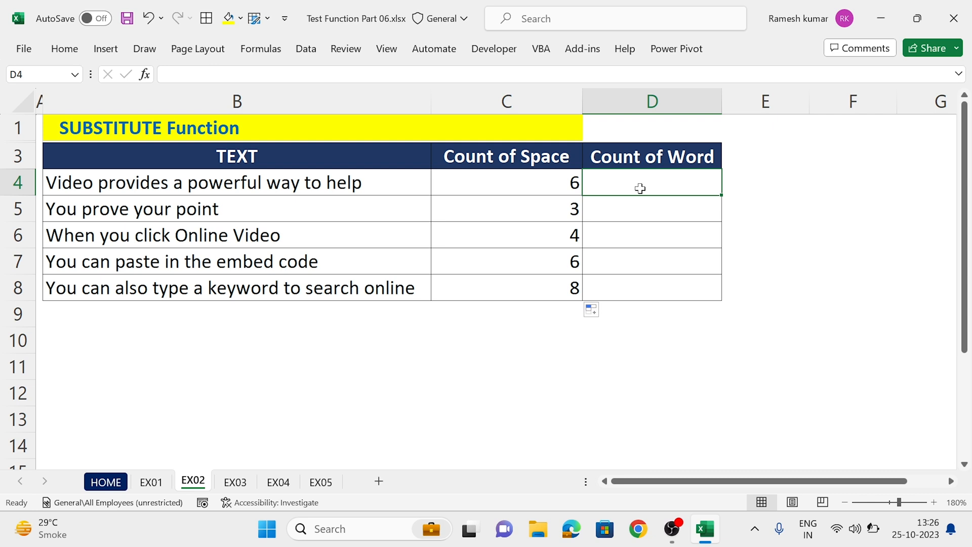
Step: Copy the space-counting formula text from C4 and enter it unchanged in D4 under Count of Word
{"action": "left_click", "coordinate": [561, 190]}
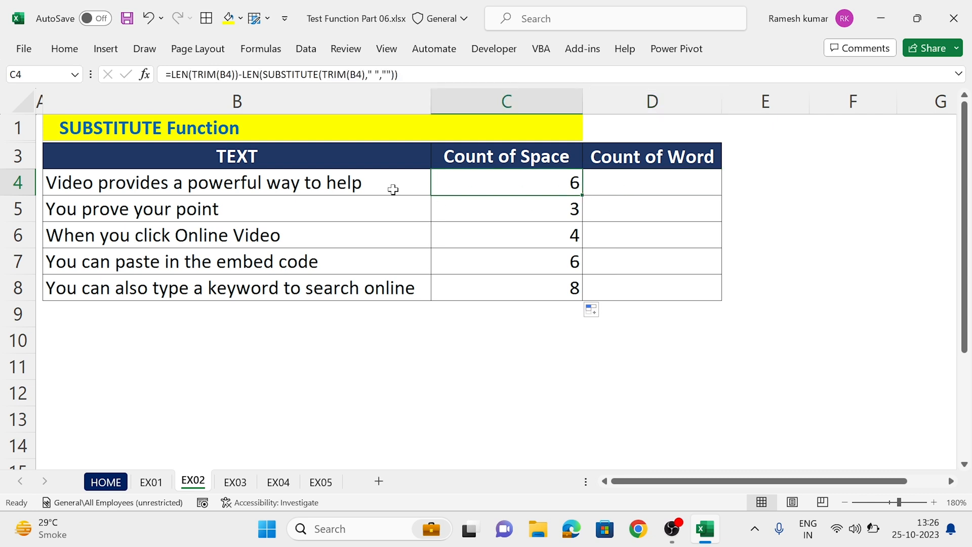
{"action": "key", "text": "F2"}
{"action": "key", "text": "ctrl+shift+Left"}
{"action": "key", "text": "ctrl+shift+Left"}
{"action": "key", "text": "ctrl+shift+Left"}
{"action": "key", "text": "ctrl+shift+Left"}
{"action": "key", "text": "ctrl+shift+Left"}
{"action": "key", "text": "ctrl+shift+Left"}
{"action": "key", "text": "ctrl+shift+Left"}
{"action": "key", "text": "ctrl+shift+Left"}
{"action": "key", "text": "ctrl+shift+Left"}
{"action": "key", "text": "ctrl+shift+Left"}
{"action": "key", "text": "ctrl+shift+Left"}
{"action": "key", "text": "ctrl+shift+Left"}
{"action": "key", "text": "ctrl+shift+Left"}
{"action": "key", "text": "ctrl+shift+Left"}
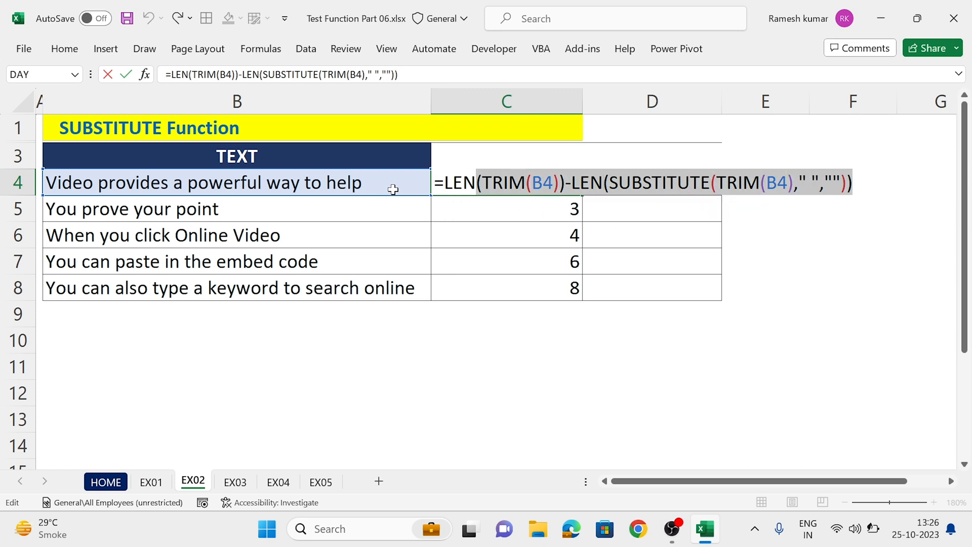
{"action": "key", "text": "ctrl+shift+Left"}
{"action": "key", "text": "ctrl+c"}
{"action": "key", "text": "Tab"}
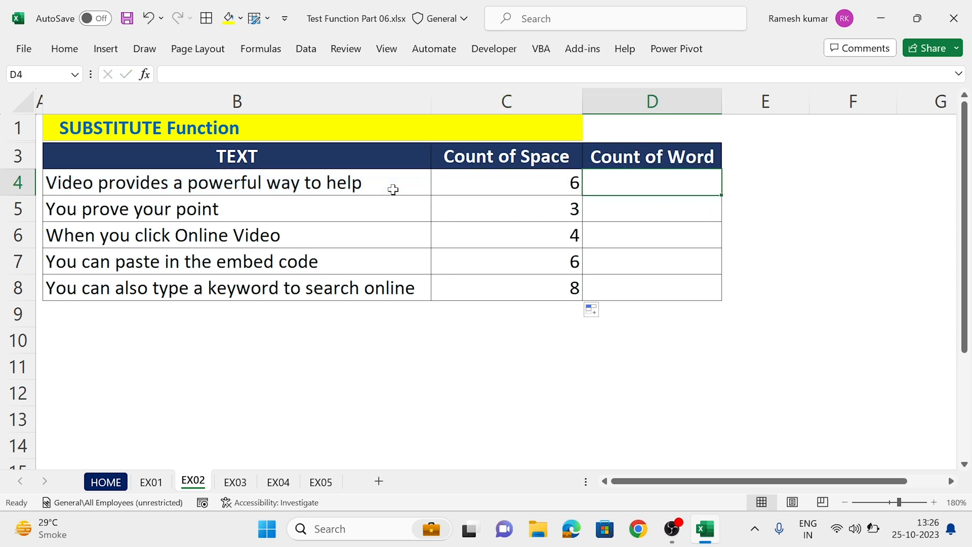
{"action": "type", "text": "="}
{"action": "key", "text": "ctrl+v"}
{"action": "key", "text": "ctrl+Return"}
Step: Append +1 to the formula in D4 so that it counts words
{"action": "key", "text": "F2"}
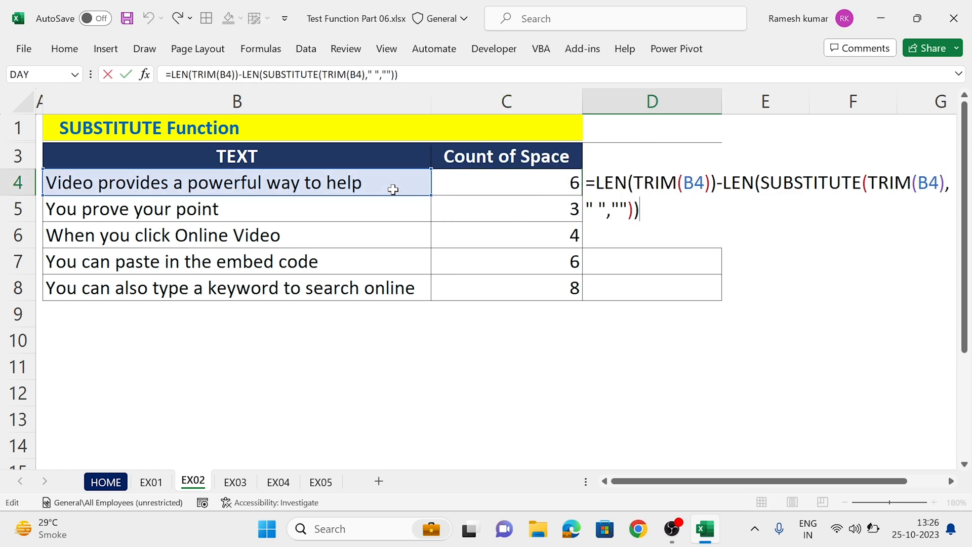
{"action": "type", "text": "+1"}
{"action": "key", "text": "shift+Left"}
{"action": "key", "text": "shift+Left"}
{"action": "key", "text": "Return"}
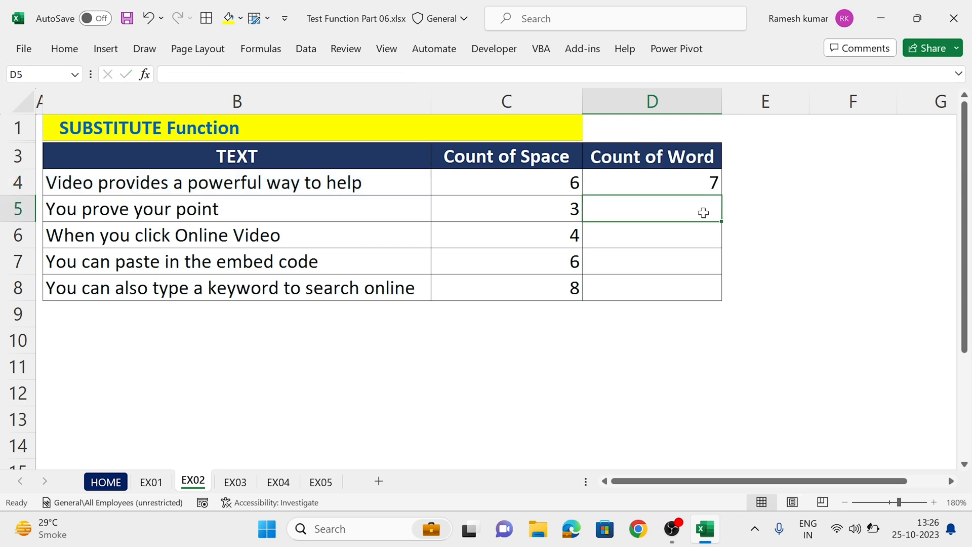
Step: Fill the word-count formula in D4 down to D8
{"action": "key", "text": "Up"}
{"action": "left_click", "coordinate": [720, 199]}
{"action": "left_click", "coordinate": [716, 185]}
{"action": "left_click_drag", "start_coordinate": [722, 194], "coordinate": [722, 195]}
{"action": "double_click", "coordinate": [722, 195]}
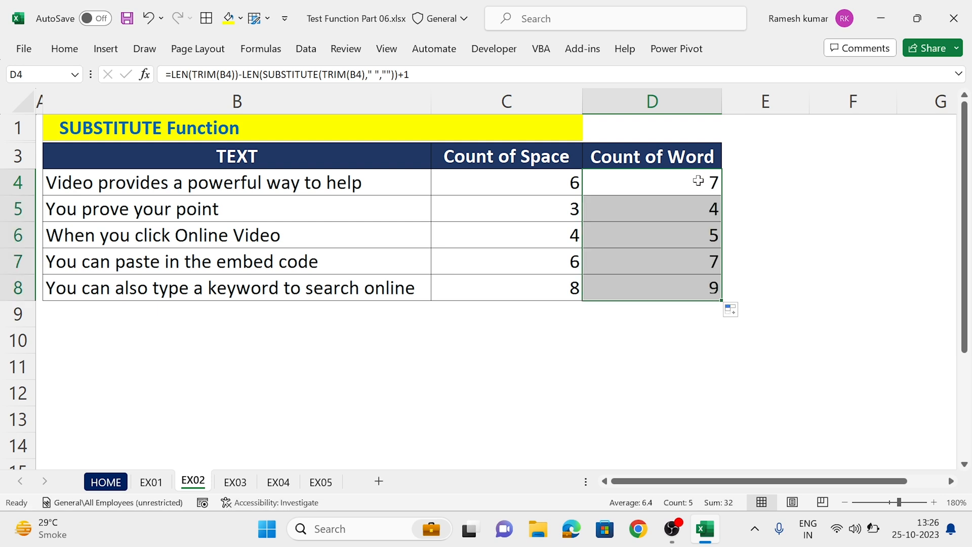
Step: Look over the formulas in D4 and C4, and copy the text of B4 into B10
{"action": "double_click", "coordinate": [698, 181]}
{"action": "key", "text": "Escape"}
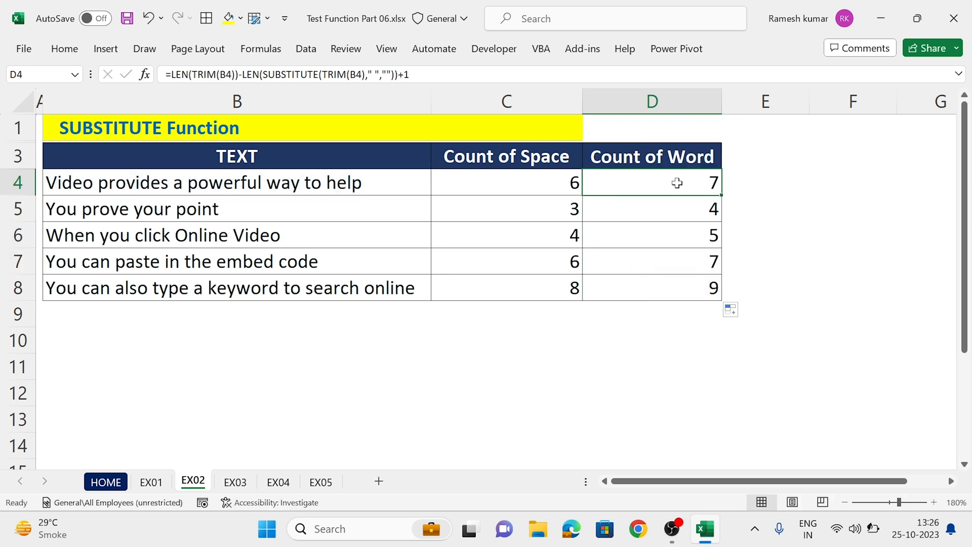
{"action": "double_click", "coordinate": [552, 182]}
{"action": "left_click_drag", "start_coordinate": [462, 183], "coordinate": [766, 186]}
{"action": "key", "text": "Escape"}
{"action": "key", "text": "Left"}
{"action": "key", "text": "ctrl+c"}
{"action": "key", "text": "Down"}
{"action": "key", "text": "Down"}
{"action": "key", "text": "Down"}
{"action": "key", "text": "Down"}
{"action": "key", "text": "Down"}
{"action": "key", "text": "Down"}
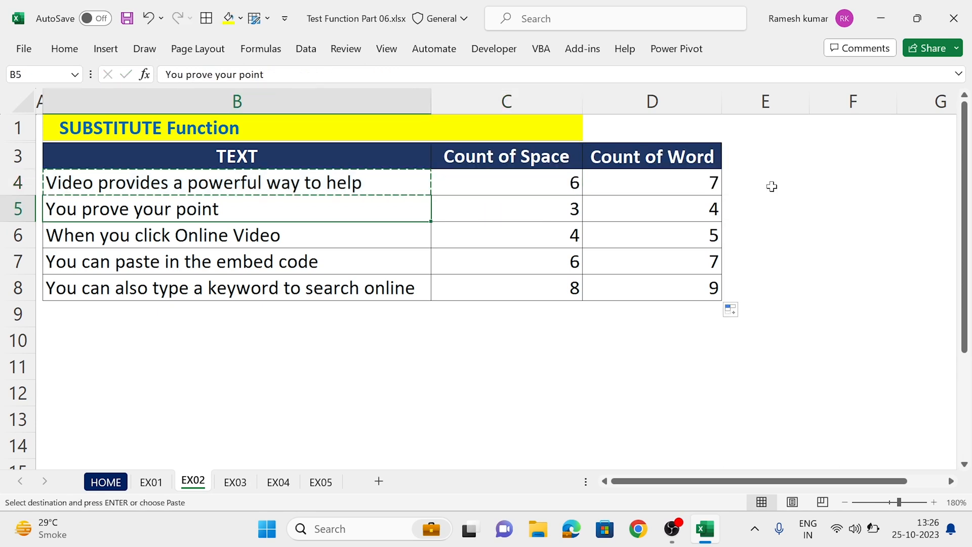
{"action": "key", "text": "Return"}
Step: Enter =LEN(B10) in C10 to count all characters of the copied text
{"action": "key", "text": "Right"}
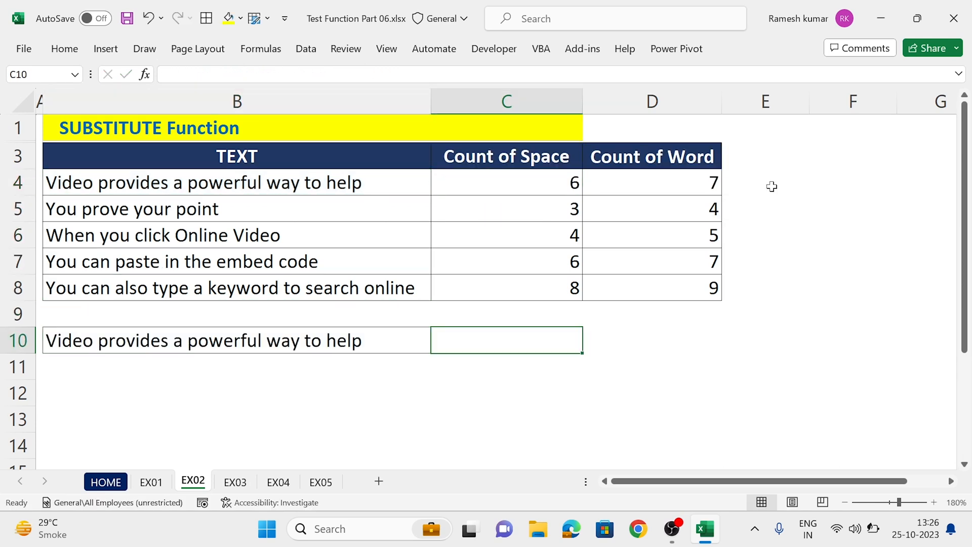
{"action": "type", "text": "=LEN("}
{"action": "key", "text": "Left"}
{"action": "type", "text": ")"}
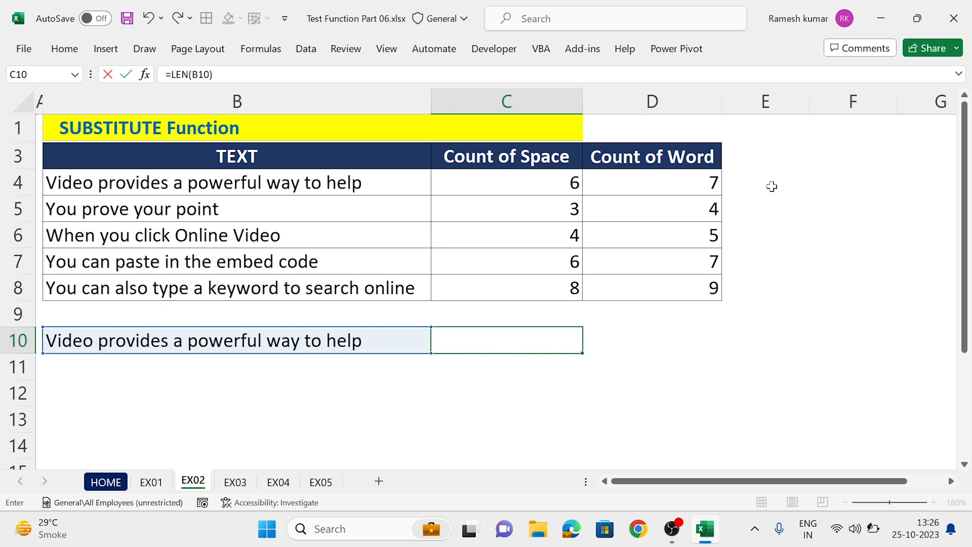
{"action": "key", "text": "Tab"}
Step: Enter =SUBSTITUTE(B10," ","") in D10 to remove every space from the copied text
{"action": "type", "text": "=SUB"}
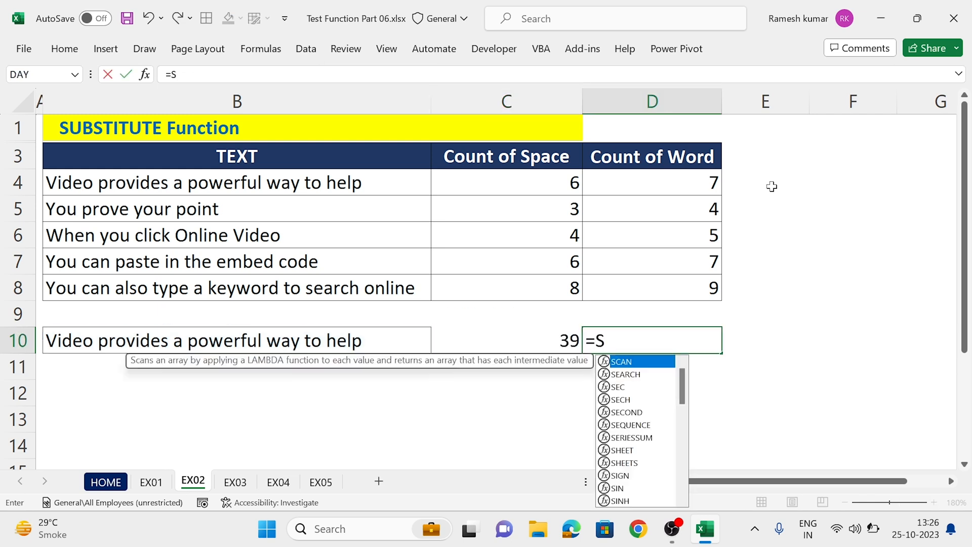
{"action": "key", "text": "Tab"}
{"action": "key", "text": "Left"}
{"action": "key", "text": "Left"}
{"action": "type", "text": ",\" \",\"\""}
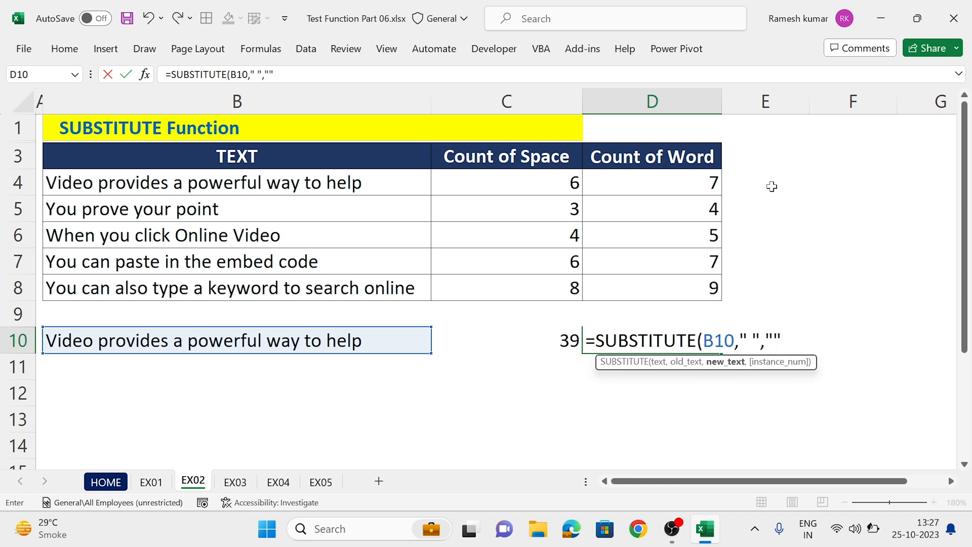
{"action": "type", "text": ")"}
{"action": "key", "text": "Return"}
{"action": "key", "text": "Up"}
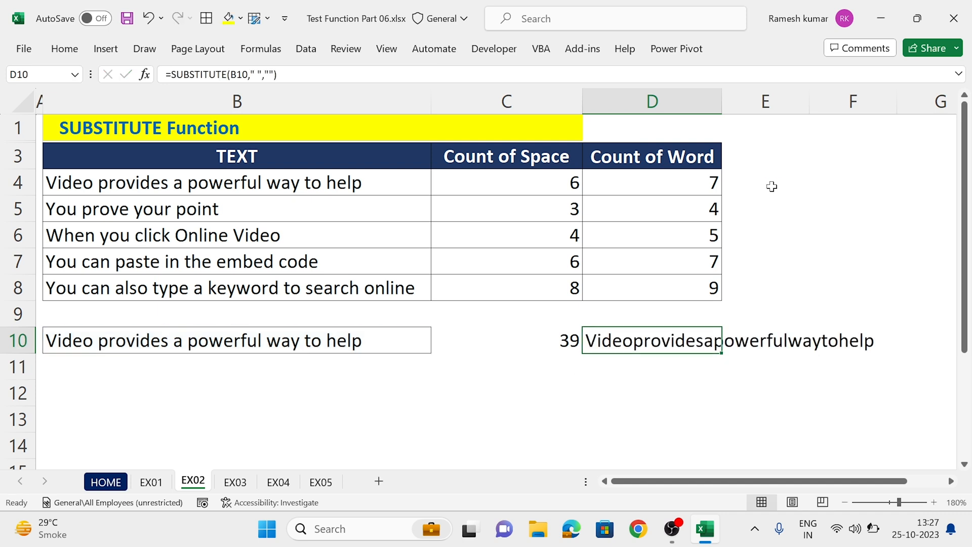
Step: Wrap the SUBSTITUTE formula in D10 in LEN to count the characters without spaces
{"action": "key", "text": "F2"}
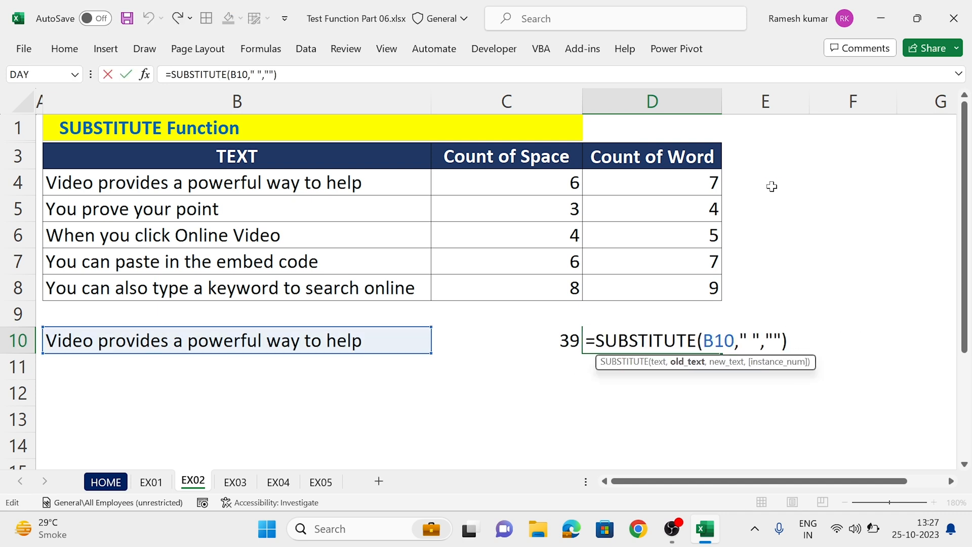
{"action": "key", "text": "Home"}
{"action": "key", "text": "Right"}
{"action": "type", "text": "LN"}
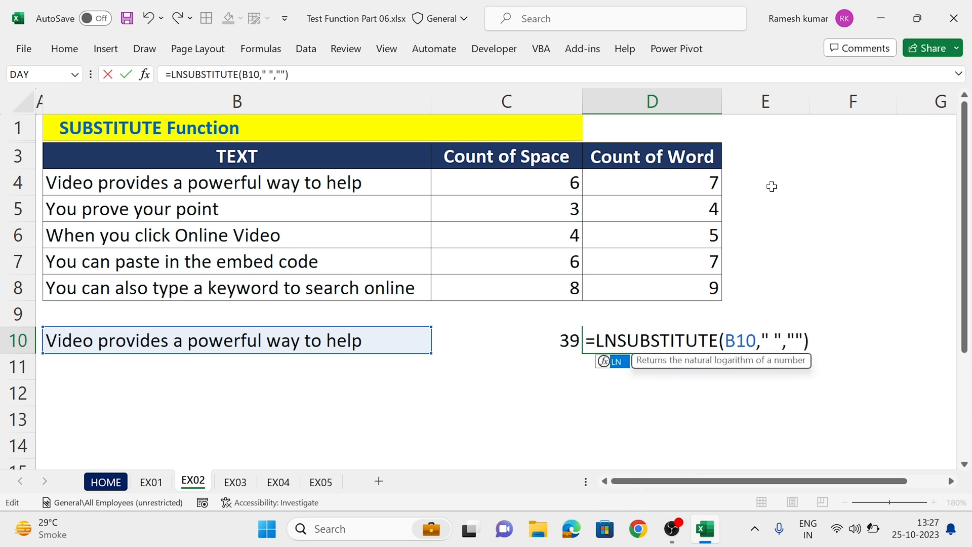
{"action": "key", "text": "BackSpace"}
{"action": "type", "text": "EN"}
{"action": "key", "text": "Return"}
{"action": "key", "text": "Return"}
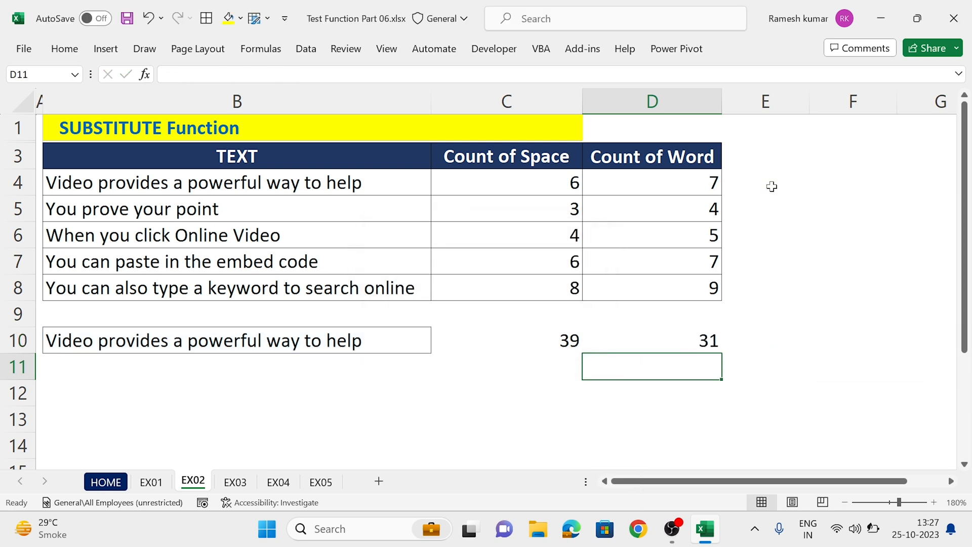
Step: Enter =C10-D10 in E10 to calculate the difference between the two character counts
{"action": "key", "text": "Up"}
{"action": "key", "text": "Right"}
{"action": "type", "text": "="}
{"action": "key", "text": "Left"}
{"action": "key", "text": "Left"}
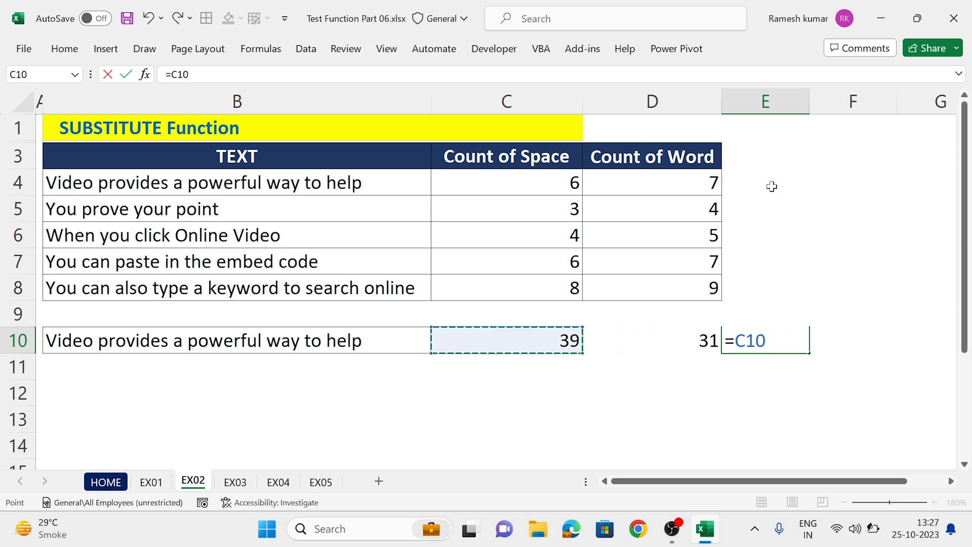
{"action": "type", "text": "-"}
{"action": "key", "text": "Right"}
{"action": "key", "text": "ctrl+Return"}
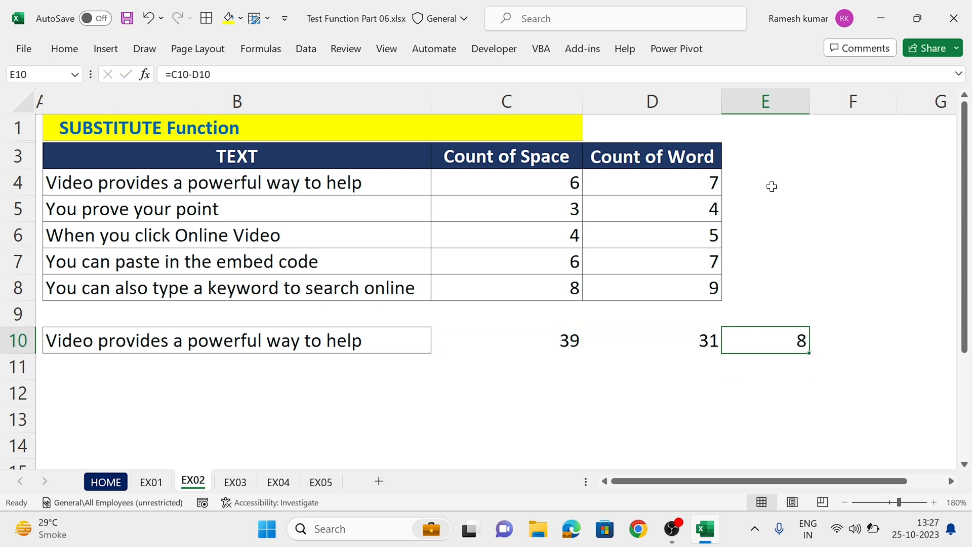
Step: Wrap the B10 reference in C10's LEN formula in TRIM so that extra spaces are ignored
{"action": "left_click", "coordinate": [559, 338]}
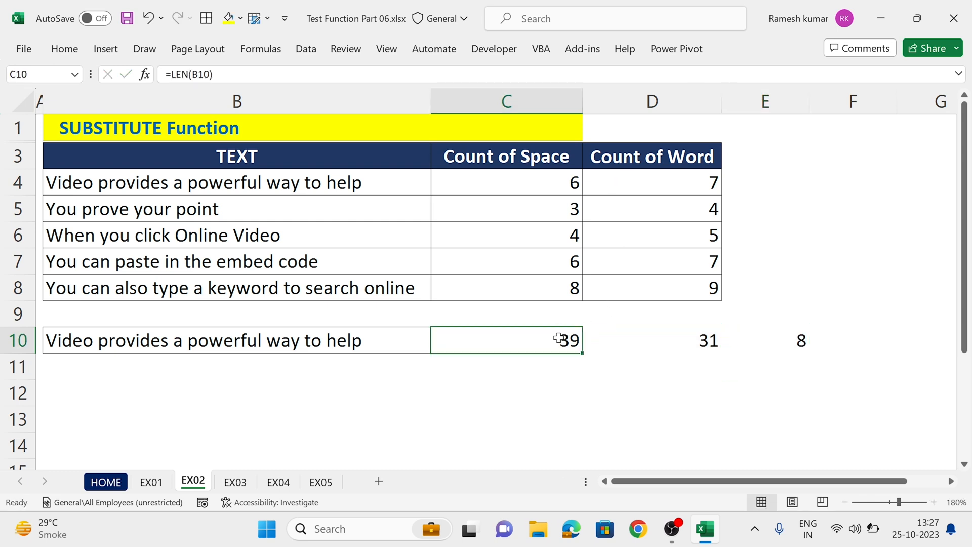
{"action": "key", "text": "F2"}
{"action": "key", "text": "Left"}
{"action": "key", "text": "Left"}
{"action": "key", "text": "Left"}
{"action": "key", "text": "Left"}
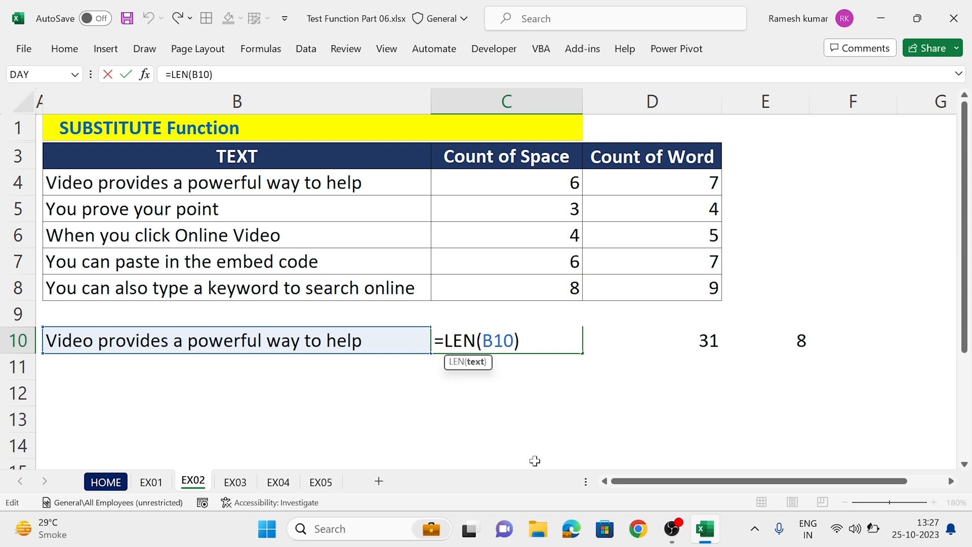
{"action": "type", "text": "TR"}
{"action": "key", "text": "Down"}
{"action": "key", "text": "Down"}
{"action": "key", "text": "Tab"}
{"action": "key", "text": "Return"}
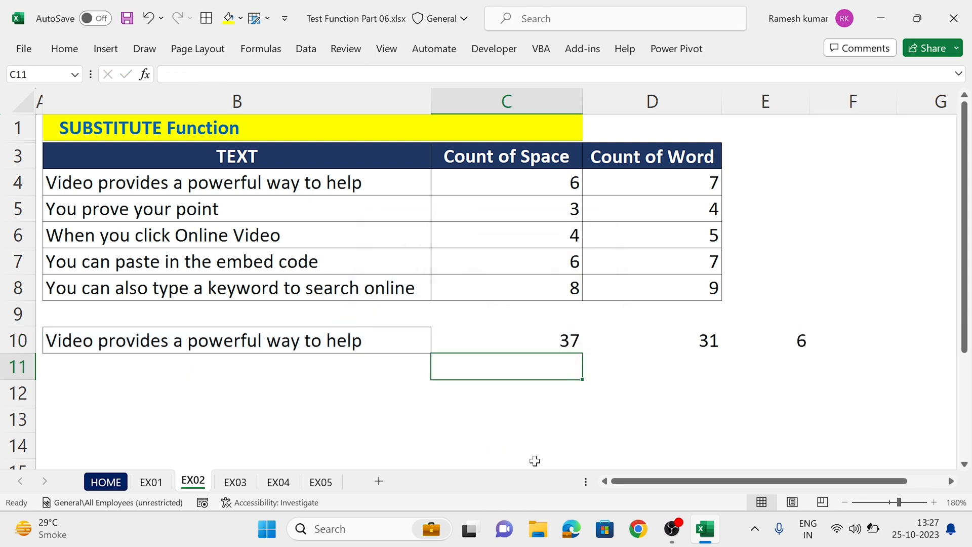
Step: Wrap the B10 reference inside SUBSTITUTE in D10 in TRIM so that it reads TRIM(B10)
{"action": "key", "text": "Up"}
{"action": "key", "text": "Right"}
{"action": "key", "text": "F2"}
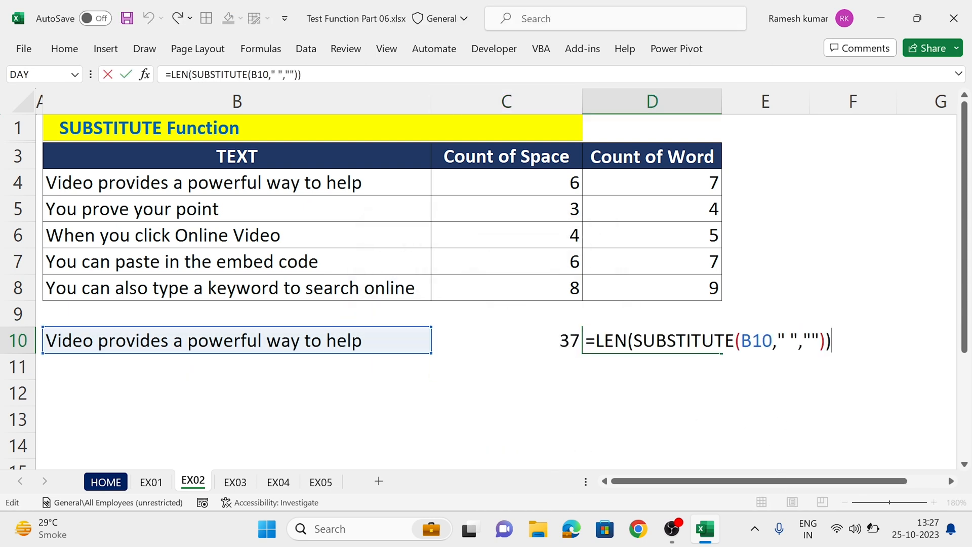
{"action": "key", "text": "Left"}
{"action": "key", "text": "Left"}
{"action": "key", "text": "Left"}
{"action": "key", "text": "Left"}
{"action": "key", "text": "Left"}
{"action": "key", "text": "Left"}
{"action": "key", "text": "Left"}
{"action": "key", "text": "Left"}
{"action": "key", "text": "Left"}
{"action": "key", "text": "Left"}
{"action": "key", "text": "Left"}
{"action": "key", "text": "Left"}
{"action": "type", "text": "TR"}
{"action": "key", "text": "Down"}
{"action": "key", "text": "Down"}
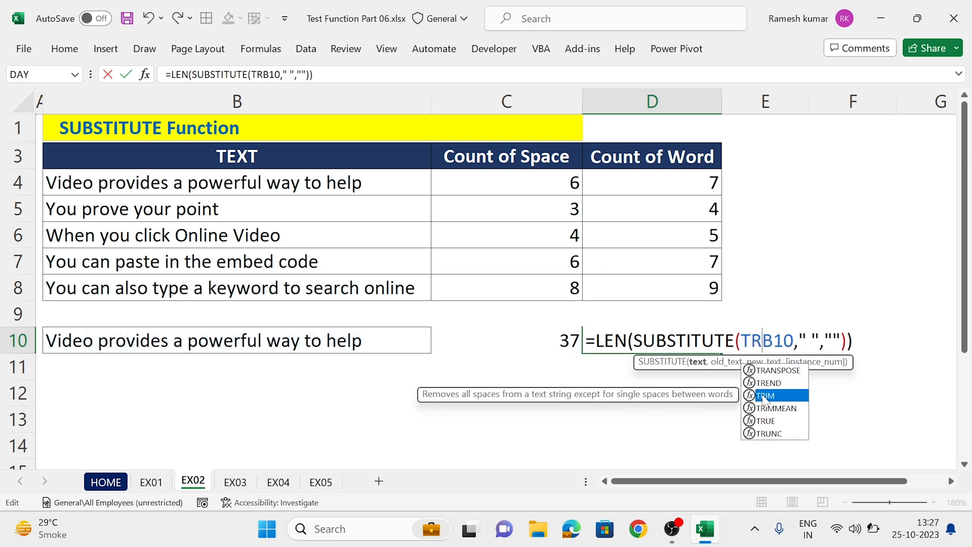
{"action": "key", "text": "Tab"}
{"action": "type", "text": ")"}
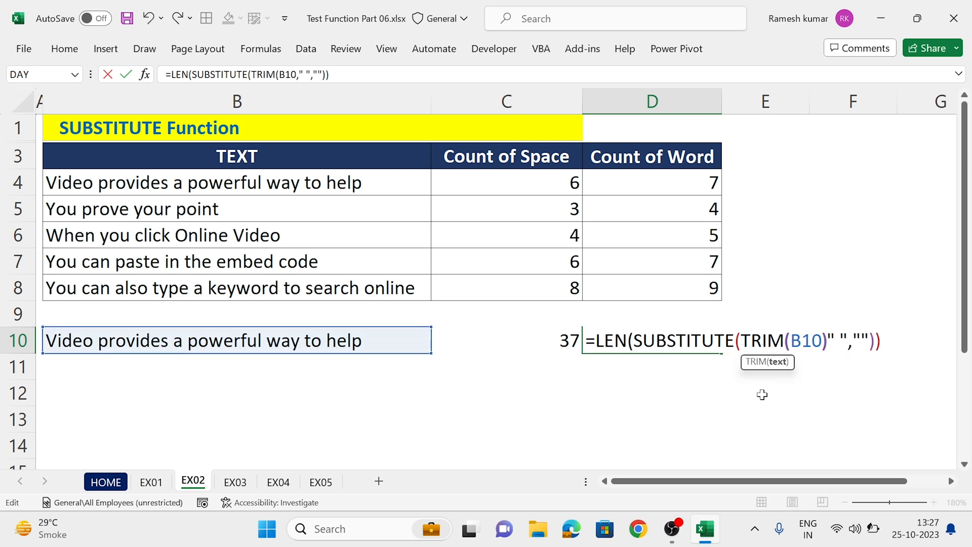
{"action": "key", "text": "Return"}
{"action": "key", "text": "Up"}
{"action": "key", "text": "Right"}
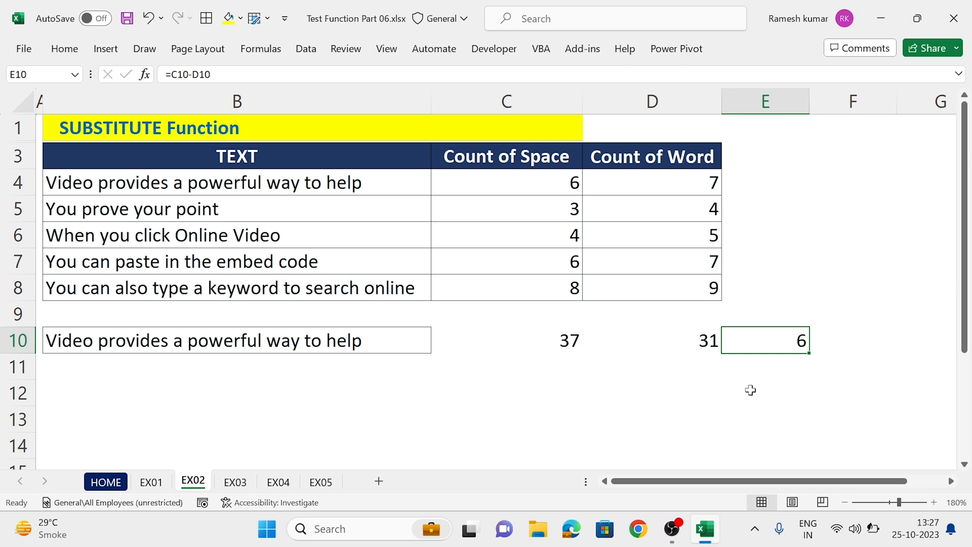
Step: Evaluate the SUBSTITUTE part of C4's formula in place, followed by the LEN function around it
{"action": "double_click", "coordinate": [529, 188]}
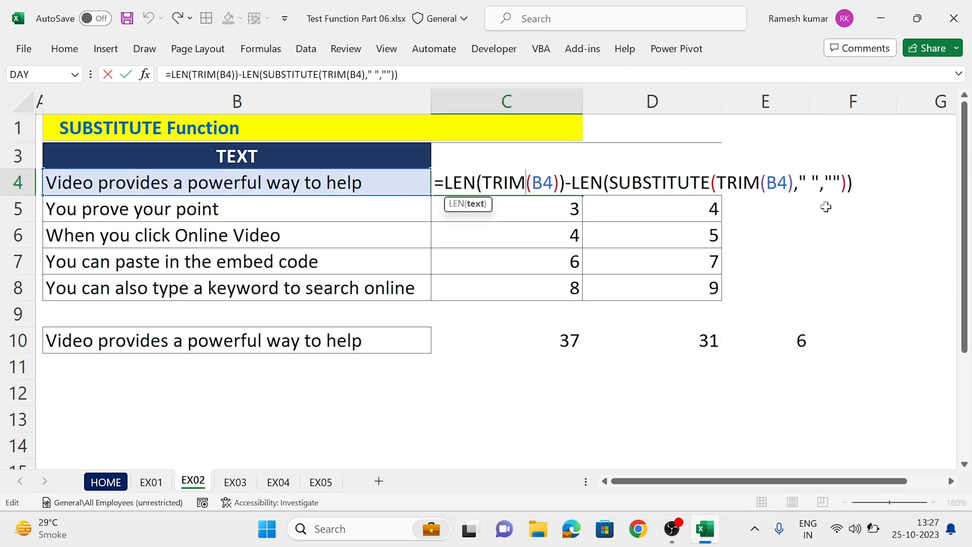
{"action": "left_click_drag", "start_coordinate": [846, 183], "coordinate": [609, 183]}
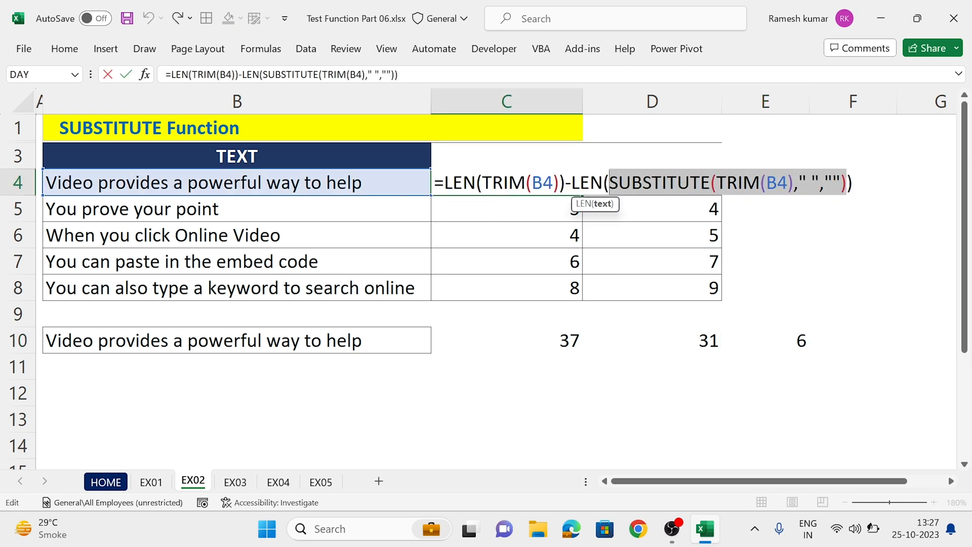
{"action": "key", "text": "F9"}
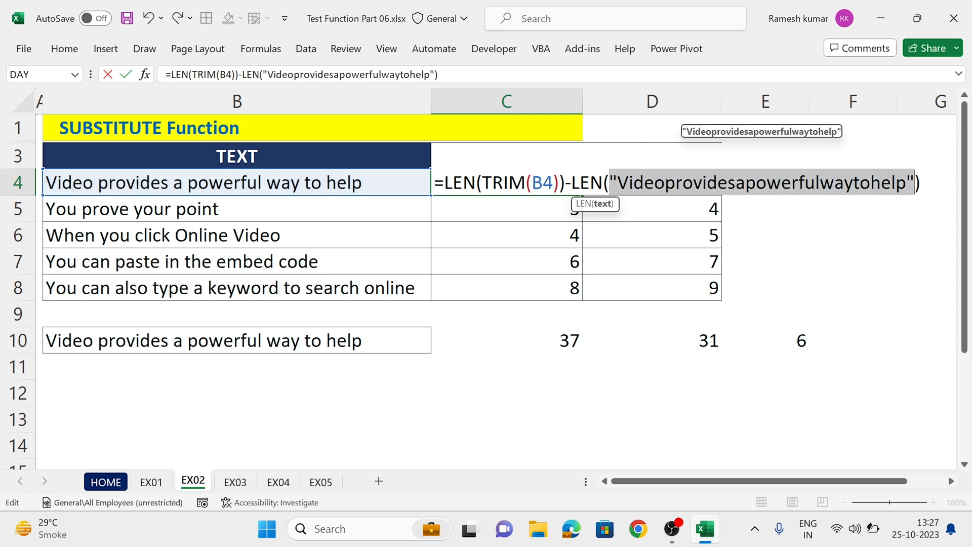
{"action": "left_click_drag", "start_coordinate": [572, 183], "coordinate": [936, 196]}
{"action": "key", "text": "F9"}
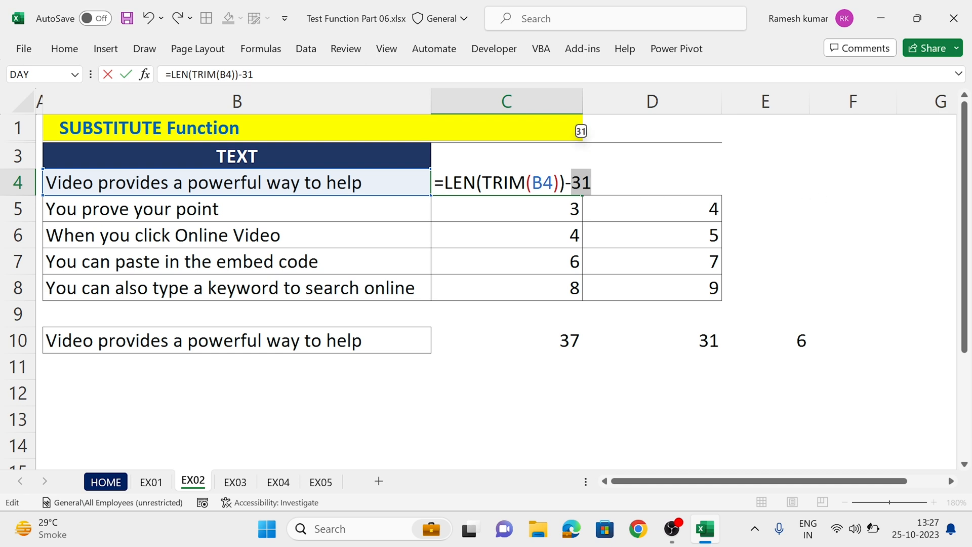
Step: Evaluate LEN(TRIM(B4)) and the remaining subtraction within C4, and leave the cell with its original formula
{"action": "key", "text": "Left"}
{"action": "key", "text": "Left"}
{"action": "key", "text": "shift+Left"}
{"action": "key", "text": "shift+Left"}
{"action": "key", "text": "shift+Left"}
{"action": "key", "text": "shift+Left"}
{"action": "key", "text": "shift+Left"}
{"action": "key", "text": "shift+Left"}
{"action": "key", "text": "shift+Left"}
{"action": "key", "text": "shift+Left"}
{"action": "key", "text": "shift+Left"}
{"action": "key", "text": "shift+Left"}
{"action": "key", "text": "shift+Left"}
{"action": "key", "text": "shift+Left"}
{"action": "key", "text": "shift+Left"}
{"action": "key", "text": "shift+Left"}
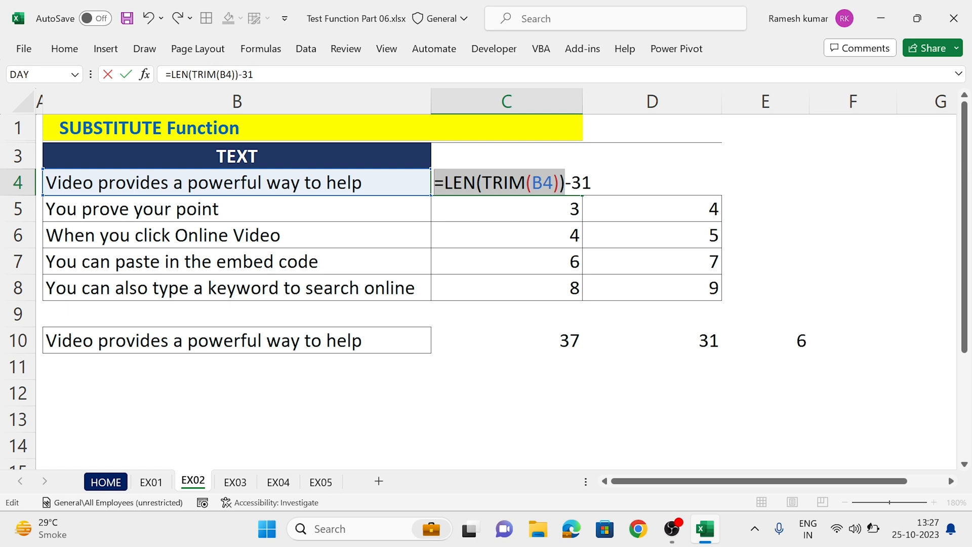
{"action": "key", "text": "shift+Right"}
{"action": "key", "text": "F9"}
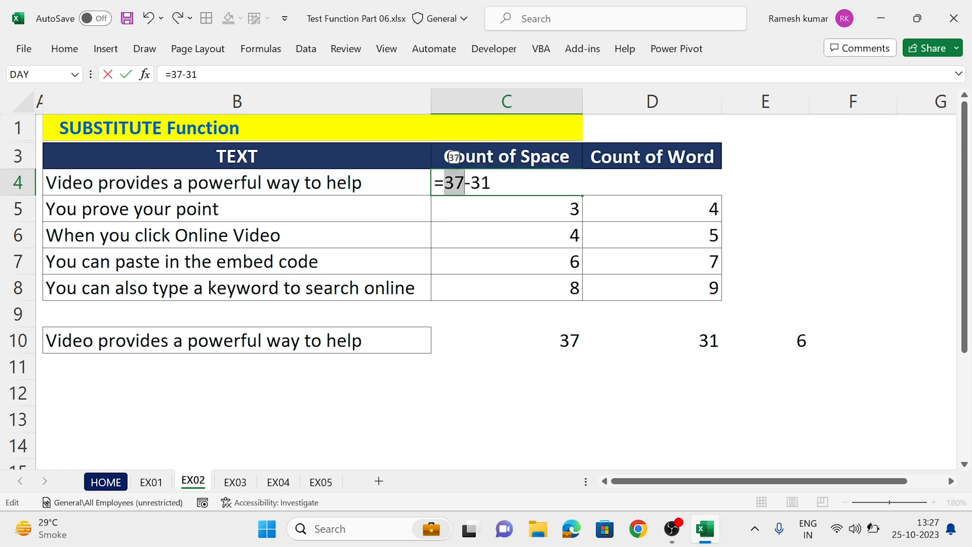
{"action": "key", "text": "shift+Right"}
{"action": "key", "text": "shift+Right"}
{"action": "key", "text": "shift+Right"}
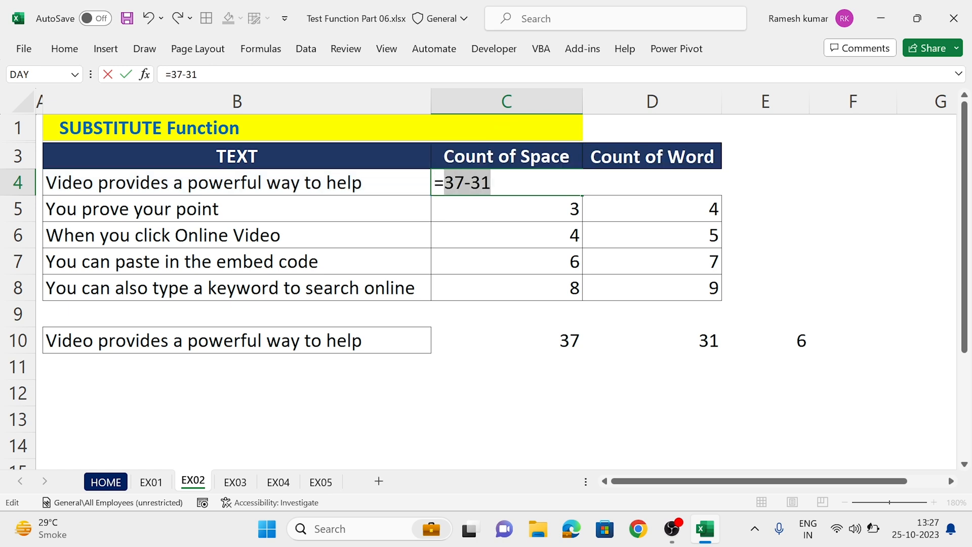
{"action": "key", "text": "F9"}
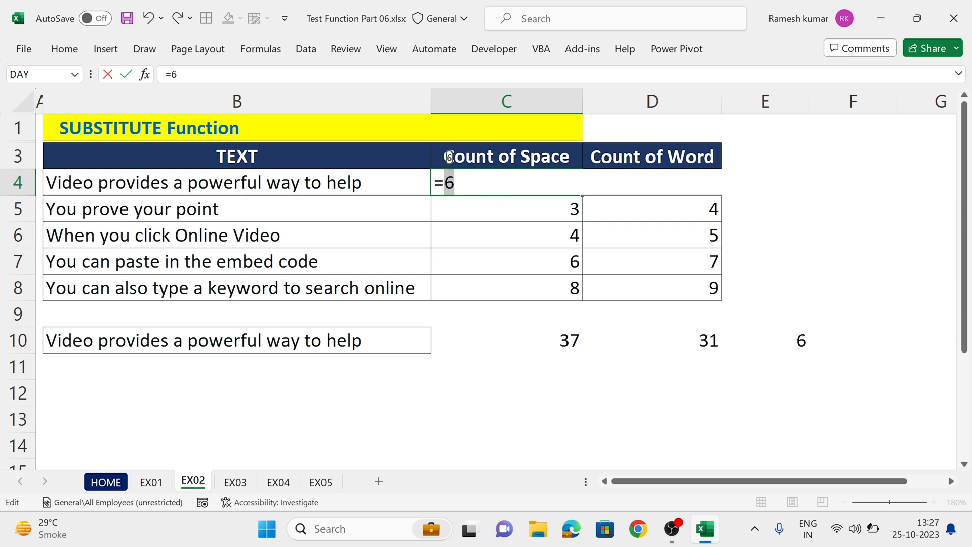
{"action": "key", "text": "ctrl+Return"}
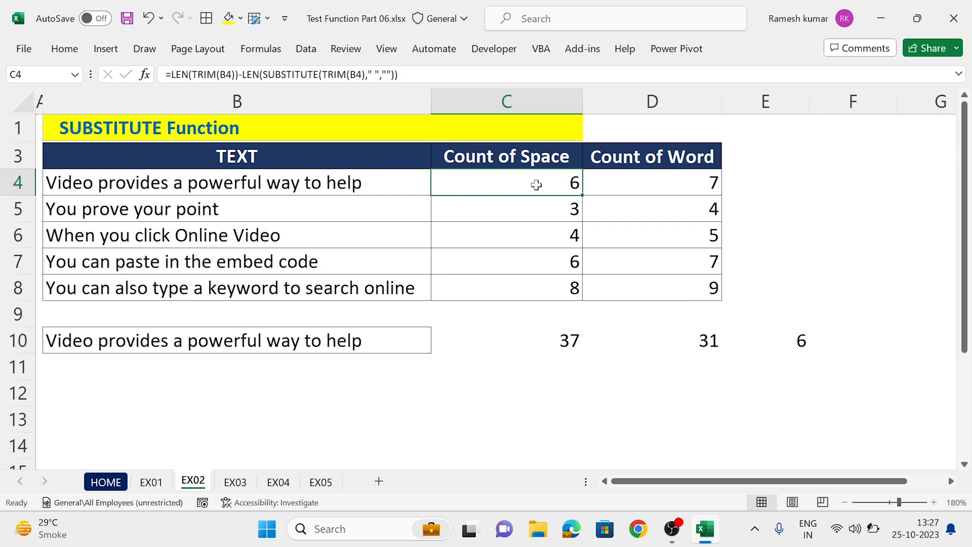
Step: On sheet EX03, enter =SUBSTITUTE(B4,"O","") in C4 to remove the capital O from the text
{"action": "key", "text": "Right"}
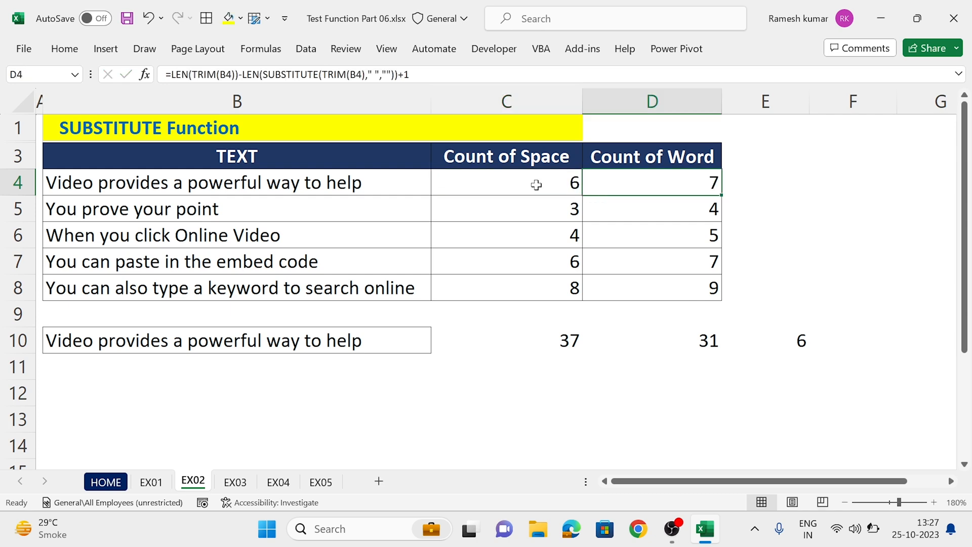
{"action": "left_click", "coordinate": [234, 483]}
{"action": "left_click", "coordinate": [482, 211]}
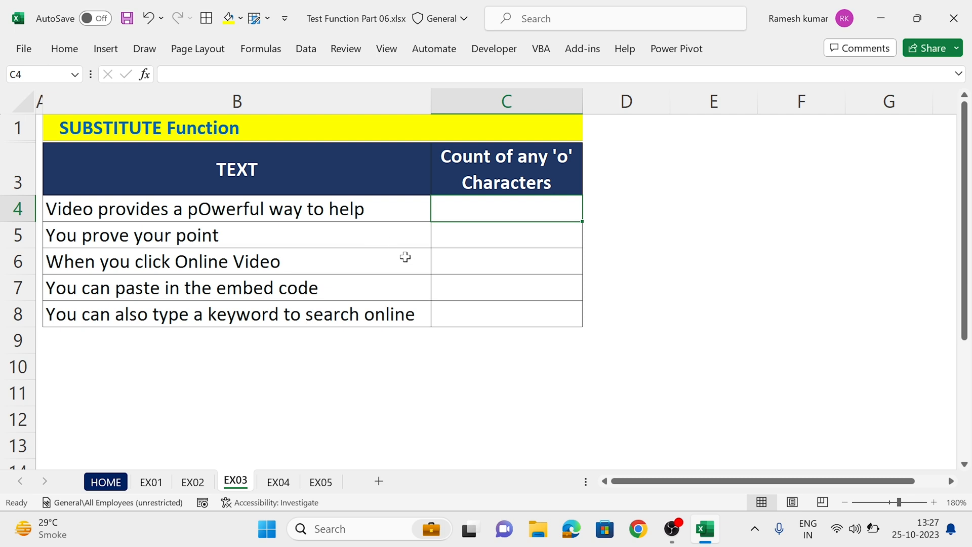
{"action": "type", "text": "=SUBSTITUTE(B4,"}
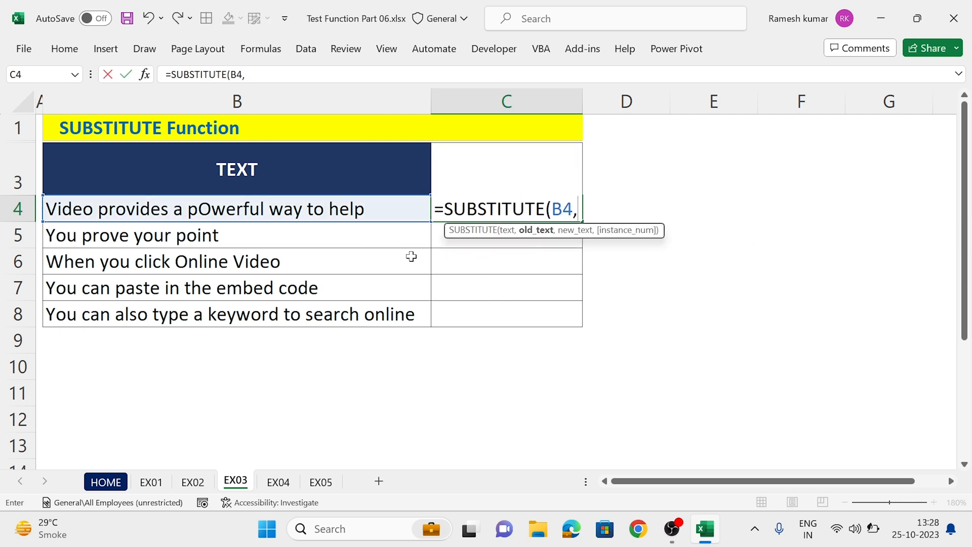
{"action": "type", "text": "\"O\","}
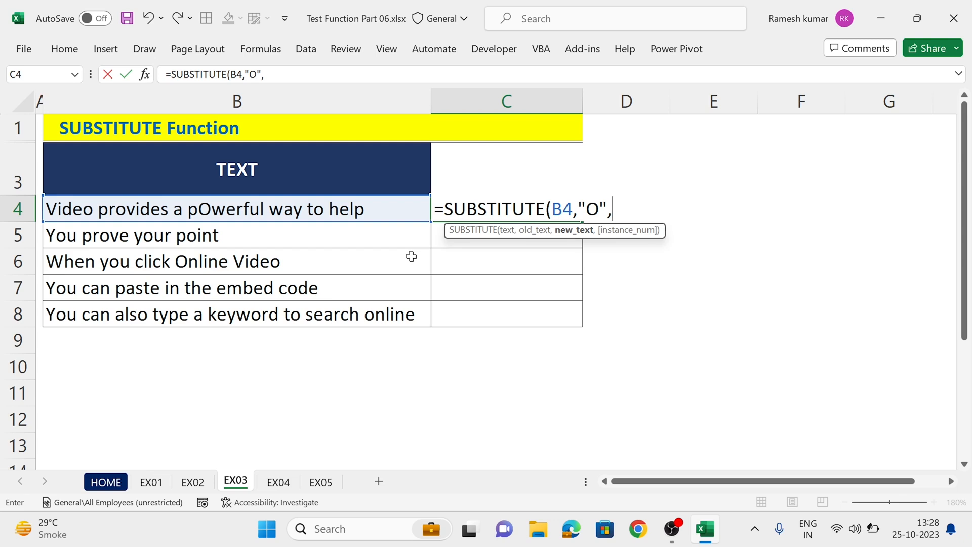
{"action": "type", "text": "\"\""}
{"action": "key", "text": "Return"}
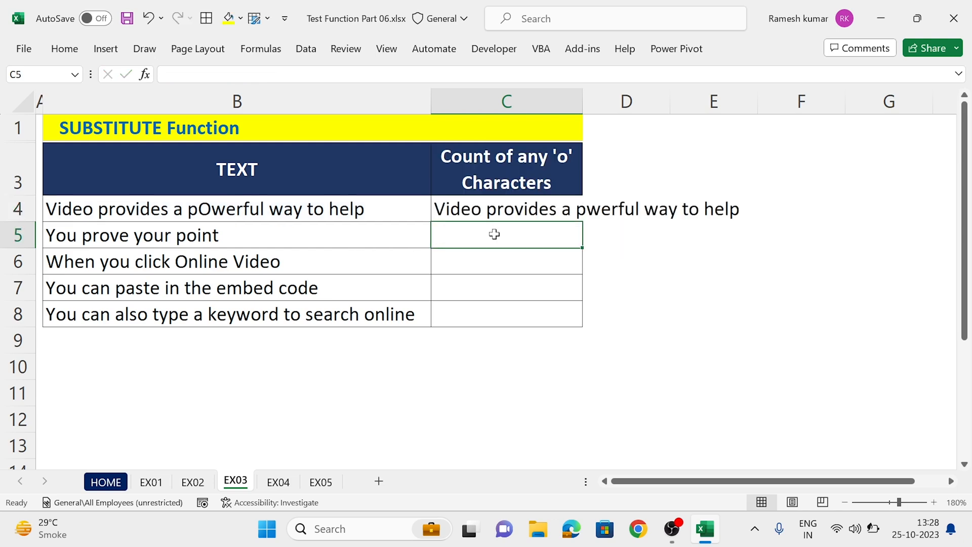
{"action": "key", "text": "Up"}
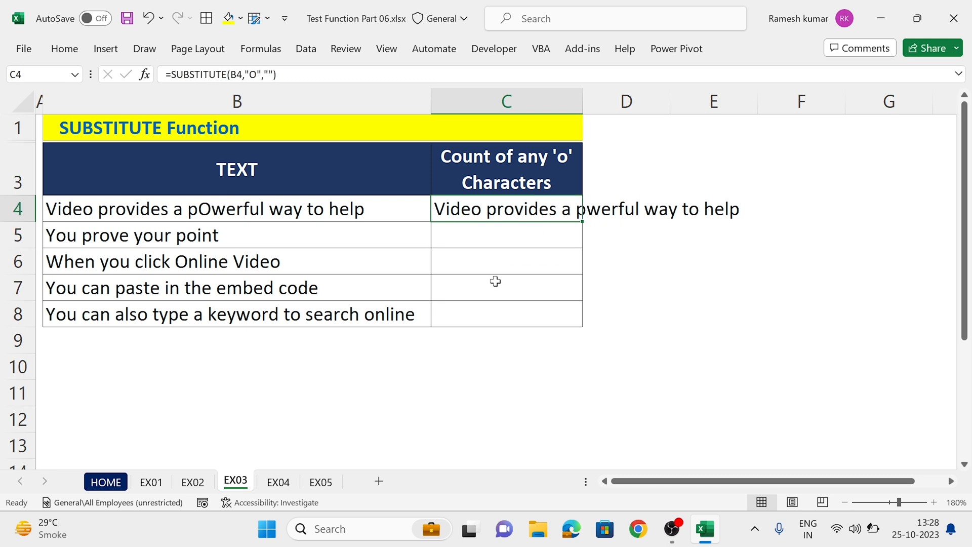
{"action": "key", "text": "F2"}
{"action": "double_click", "coordinate": [591, 209]}
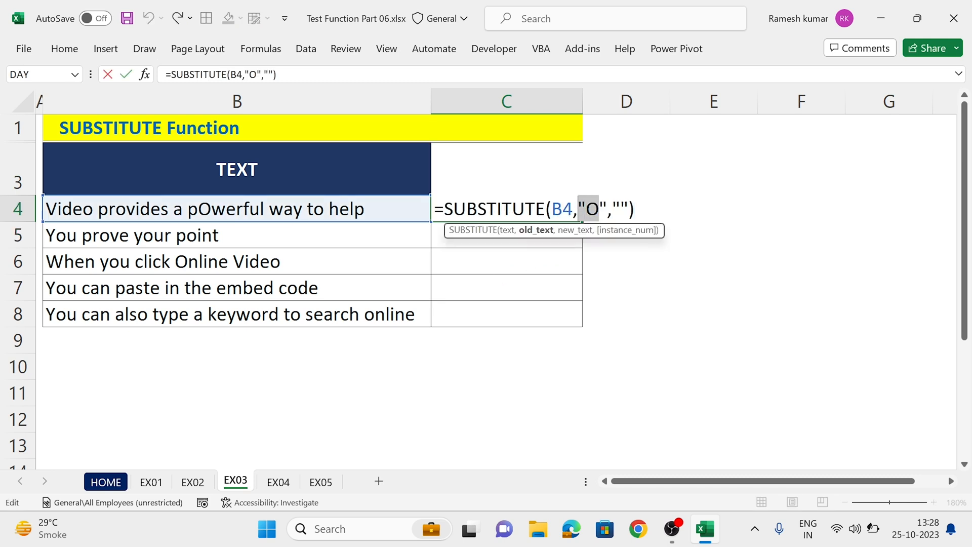
{"action": "key", "text": "Escape"}
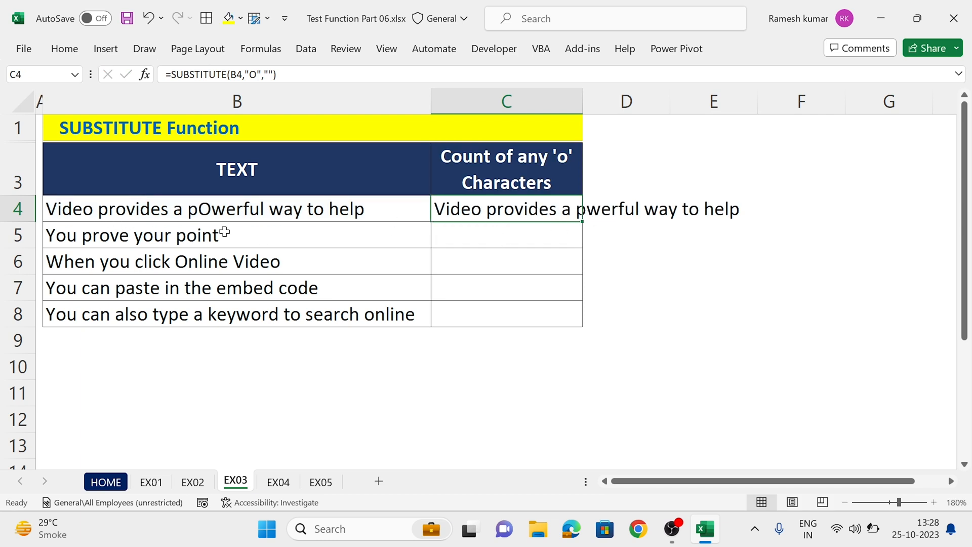
{"action": "left_click", "coordinate": [616, 273]}
Step: Wrap the B4 reference in C4's formula in UPPER so that it reads =SUBSTITUTE(UPPER(B4),"O","")
{"action": "left_click", "coordinate": [527, 215]}
{"action": "key", "text": "F2"}
{"action": "left_click_drag", "start_coordinate": [526, 208], "coordinate": [443, 208]}
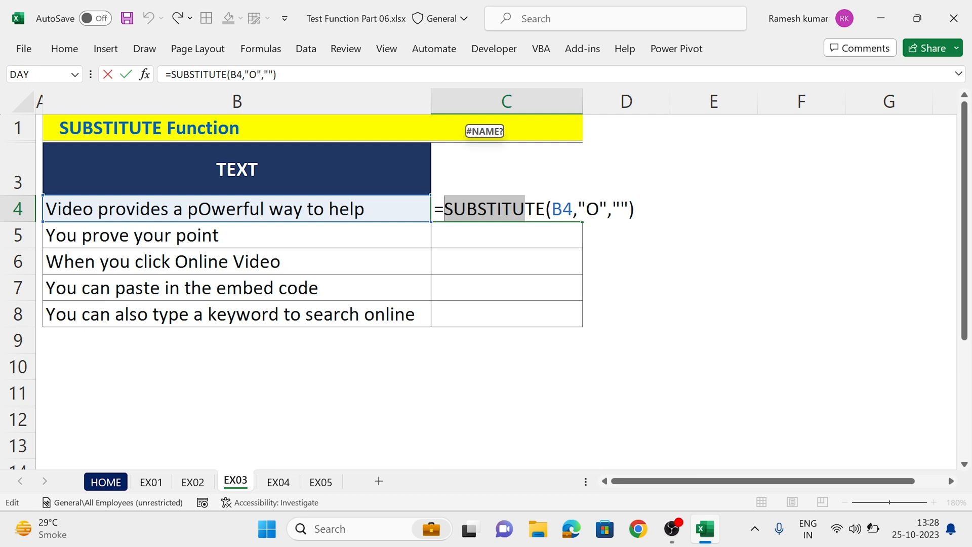
{"action": "left_click_drag", "start_coordinate": [585, 208], "coordinate": [599, 209]}
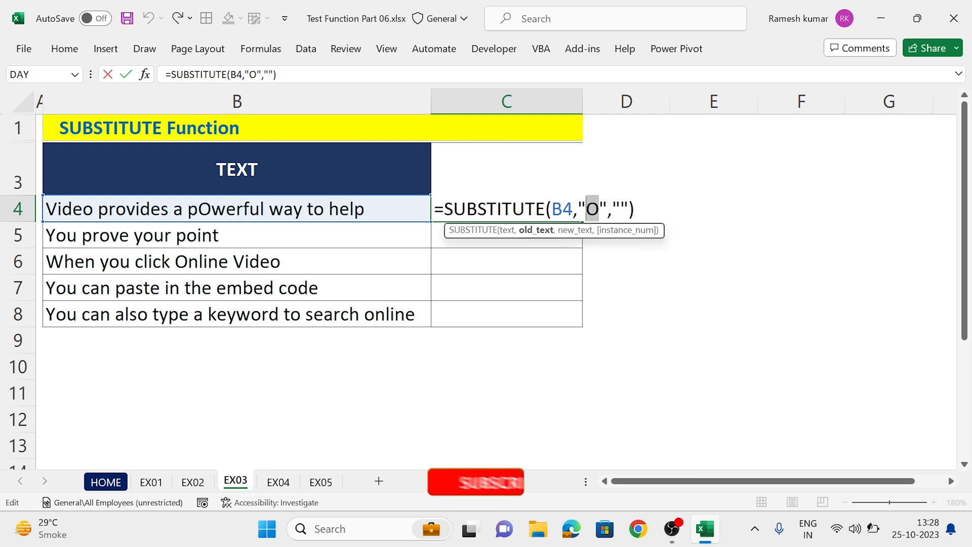
{"action": "left_click", "coordinate": [552, 208]}
{"action": "type", "text": "UPPER(B4"}
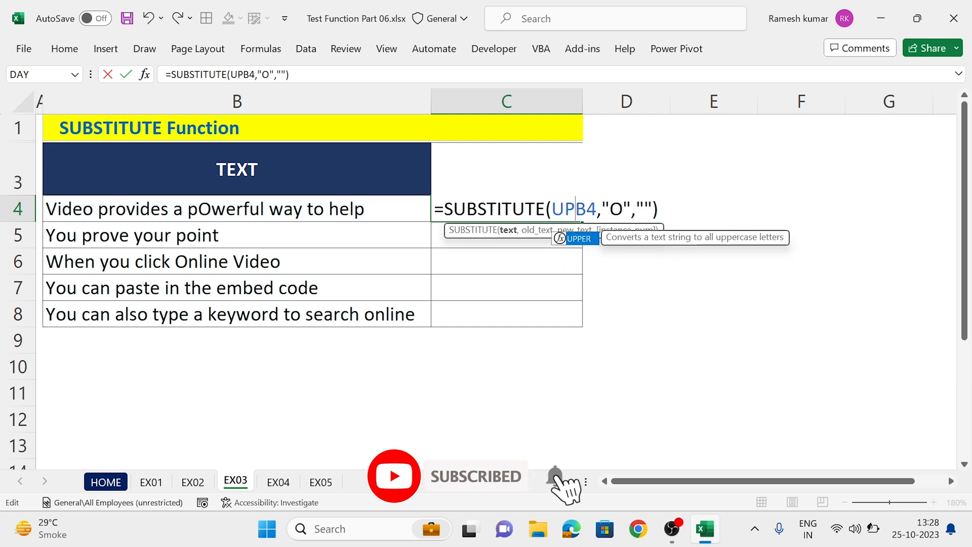
{"action": "type", "text": ")"}
{"action": "key", "text": "Return"}
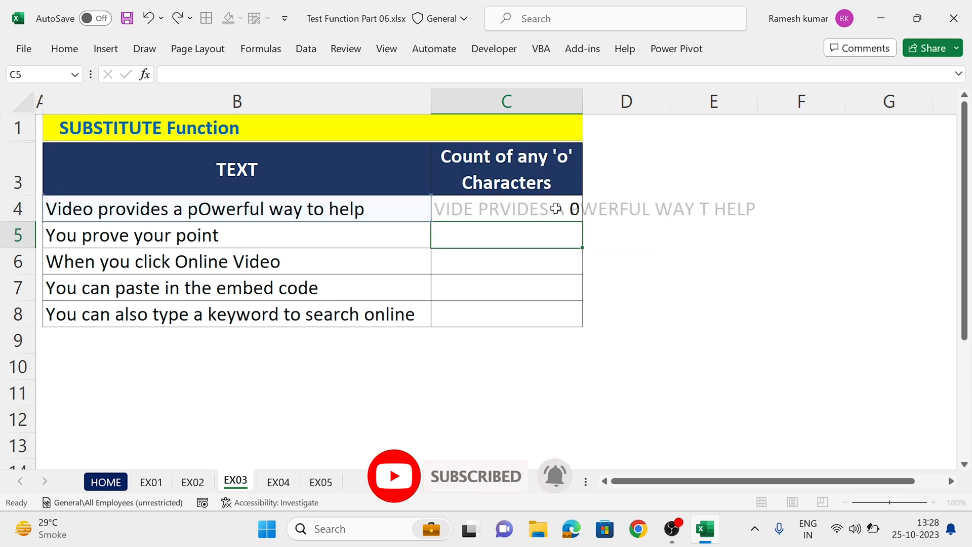
Step: Wrap C4's formula in LEN so that it reads =LEN(SUBSTITUTE(UPPER(B4),"O",""))
{"action": "left_click", "coordinate": [548, 208]}
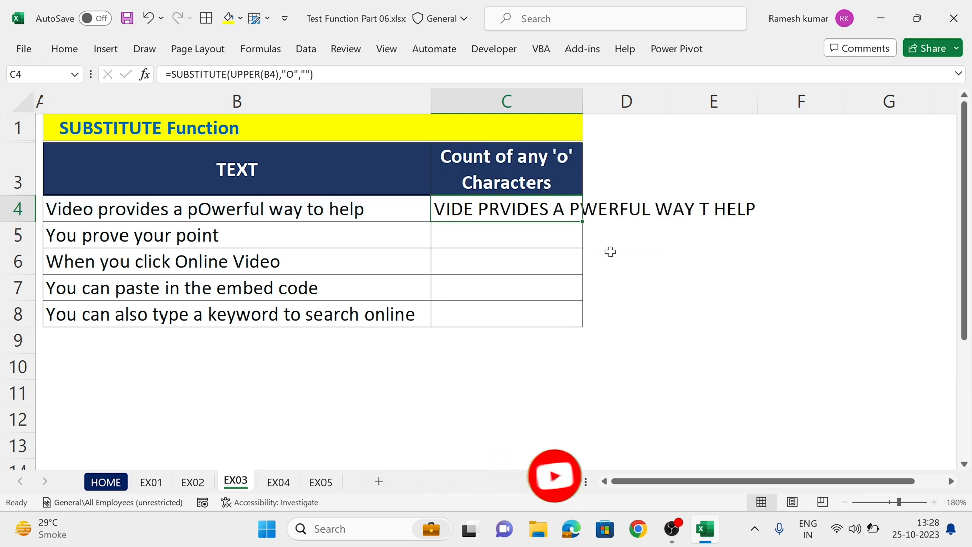
{"action": "key", "text": "F2"}
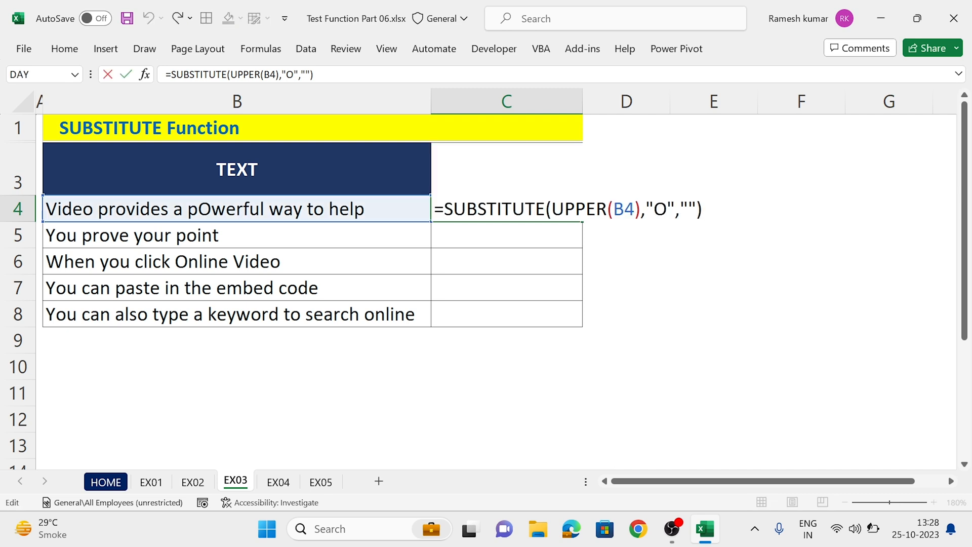
{"action": "key", "text": "Home"}
{"action": "key", "text": "Right"}
{"action": "type", "text": "LEN("}
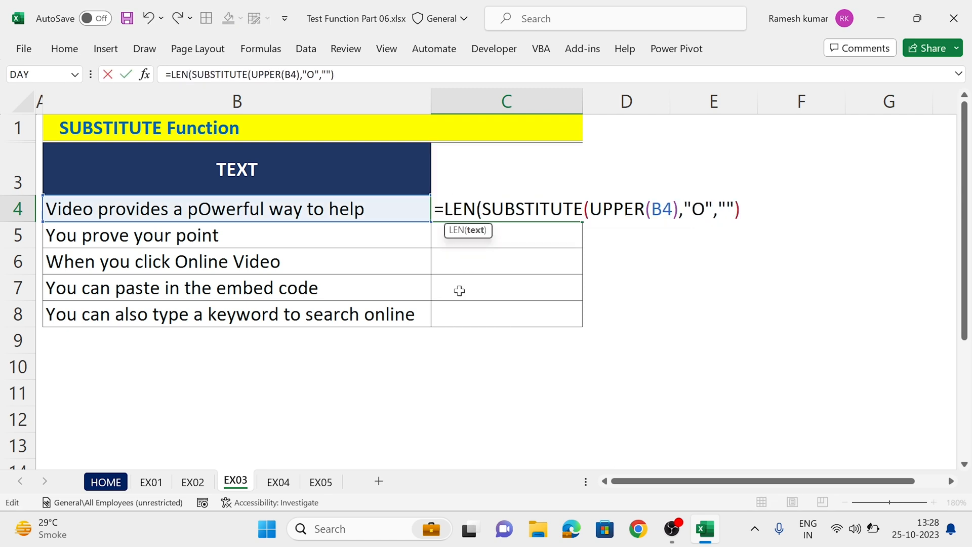
{"action": "key", "text": "Return"}
{"action": "key", "text": "Up"}
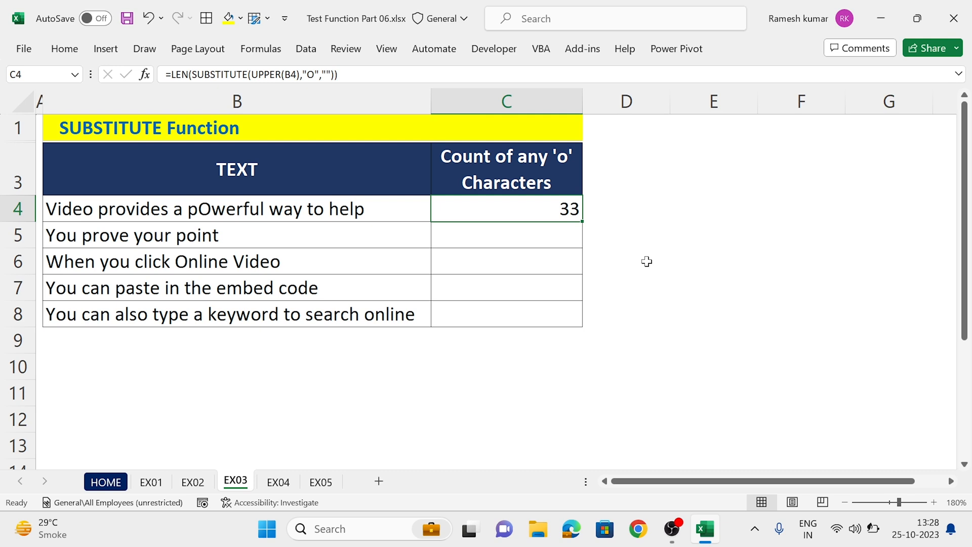
{"action": "key", "text": "F2"}
{"action": "left_click_drag", "start_coordinate": [704, 207], "coordinate": [692, 206]}
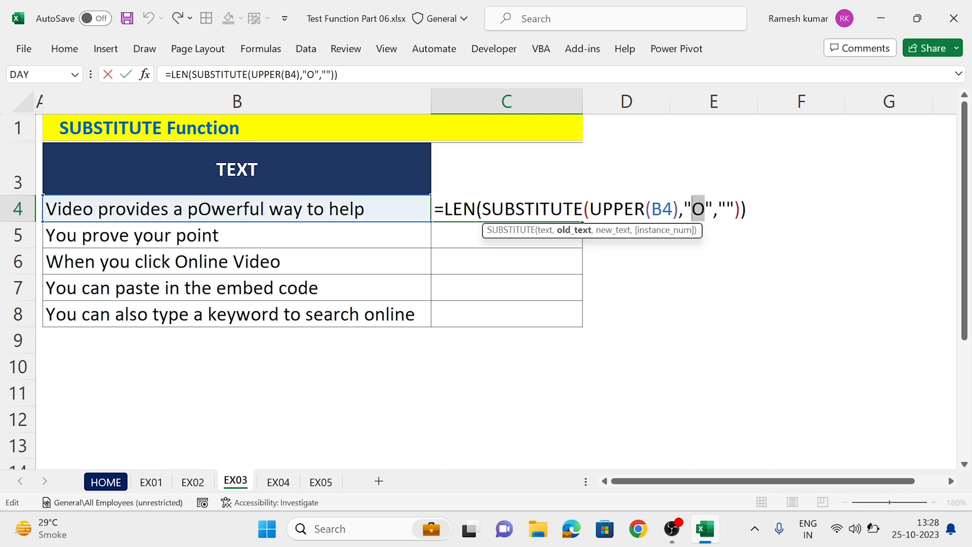
{"action": "key", "text": "Escape"}
{"action": "left_click", "coordinate": [425, 208]}
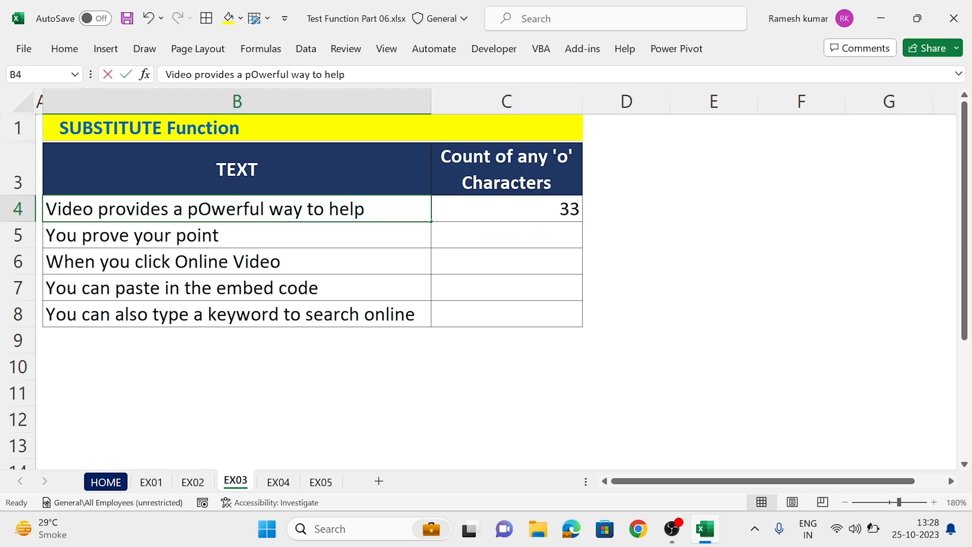
Step: Insert LEN(B4)- at the start of C4's formula, giving =LEN(B4)-LEN(SUBSTITUTE(UPPER(B4),"O",""))
{"action": "left_click", "coordinate": [481, 206]}
{"action": "key", "text": "F2"}
{"action": "key", "text": "Home"}
{"action": "key", "text": "Right"}
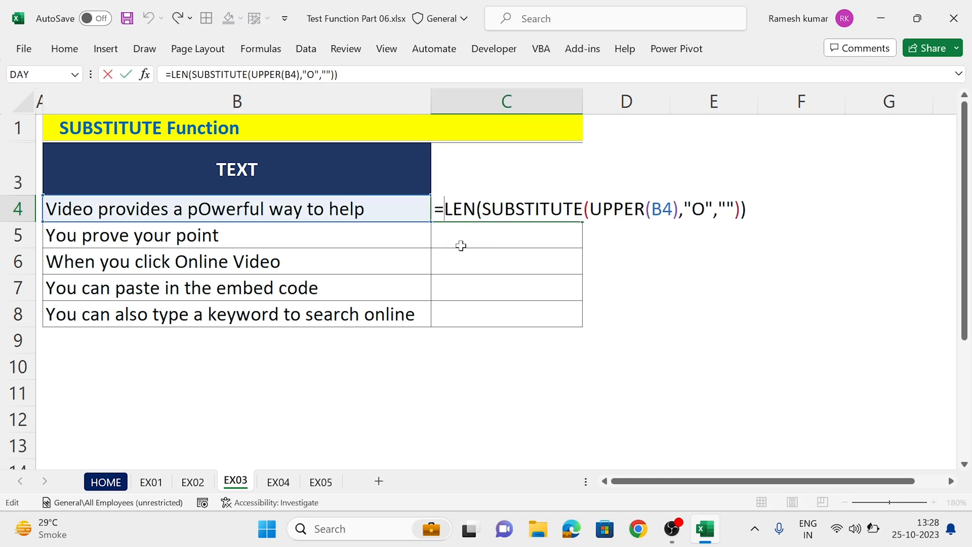
{"action": "type", "text": "LEN("}
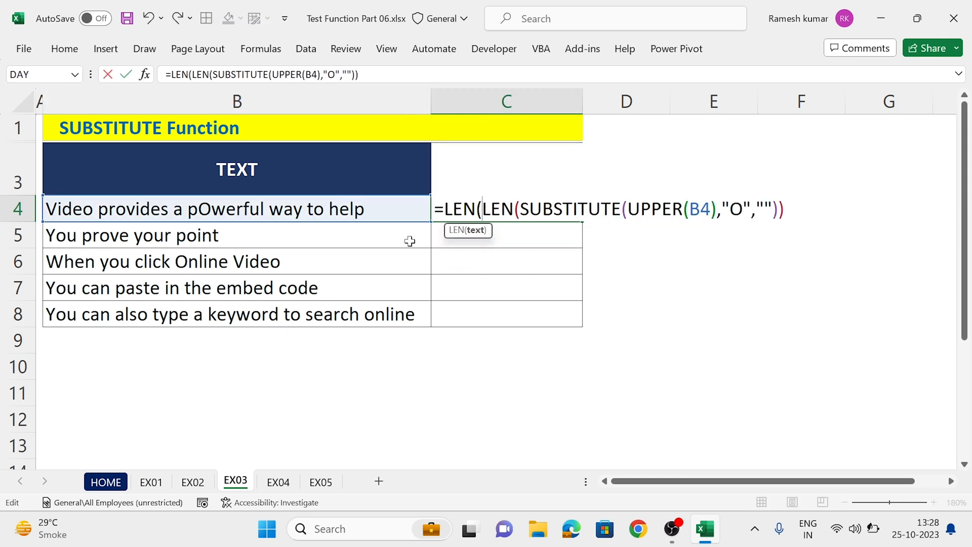
{"action": "left_click", "coordinate": [383, 211]}
{"action": "type", "text": ")"}
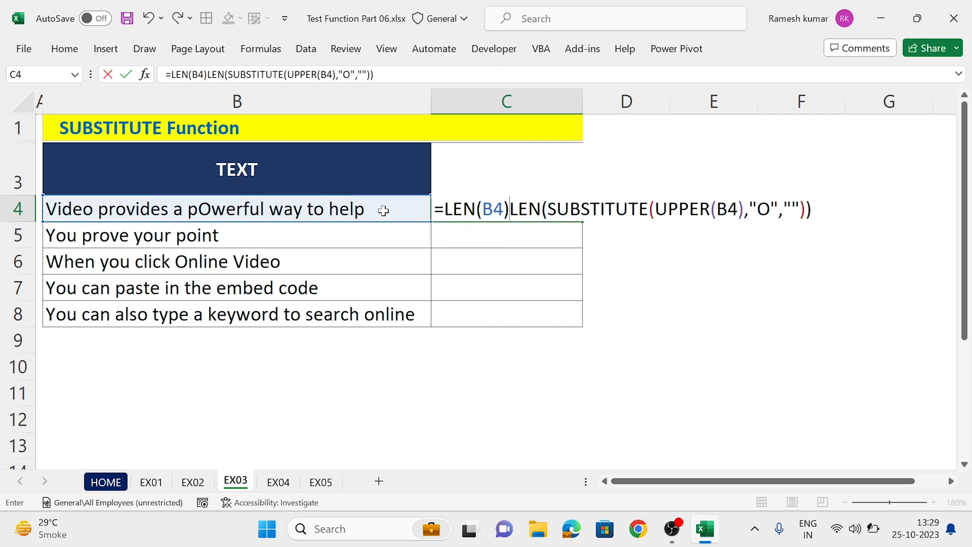
{"action": "type", "text": "-"}
{"action": "key", "text": "Return"}
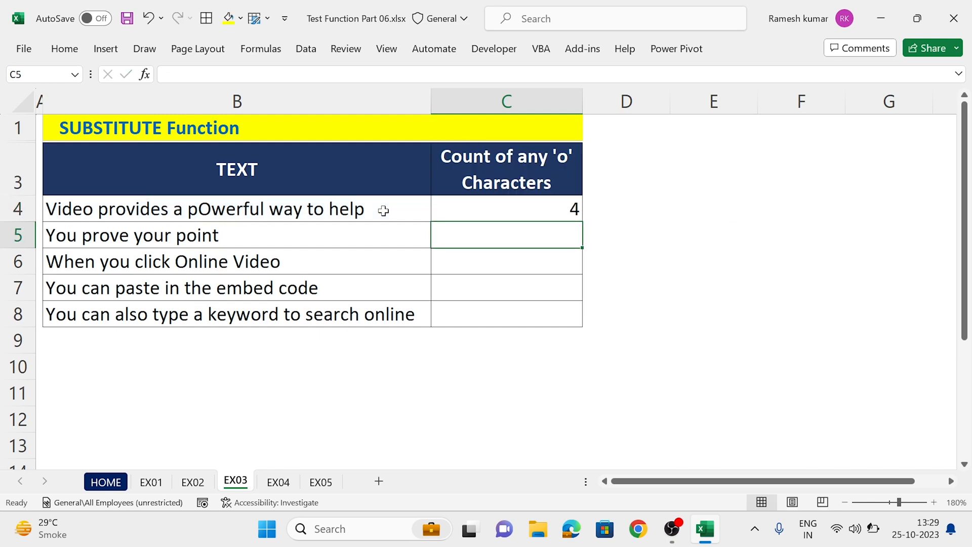
Step: Fill the 'o' count formula from C4 down through C8
{"action": "key", "text": "Up"}
{"action": "key", "text": "shift+Down"}
{"action": "key", "text": "shift+Down"}
{"action": "key", "text": "shift+Down"}
{"action": "key", "text": "shift+Down"}
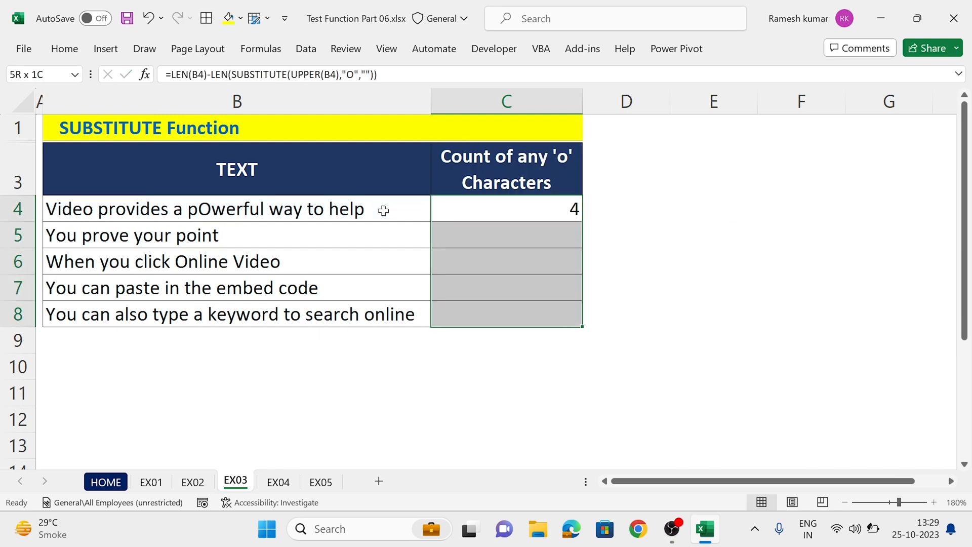
{"action": "key", "text": "ctrl+d"}
{"action": "key", "text": "Down"}
{"action": "key", "text": "Down"}
{"action": "key", "text": "Up"}
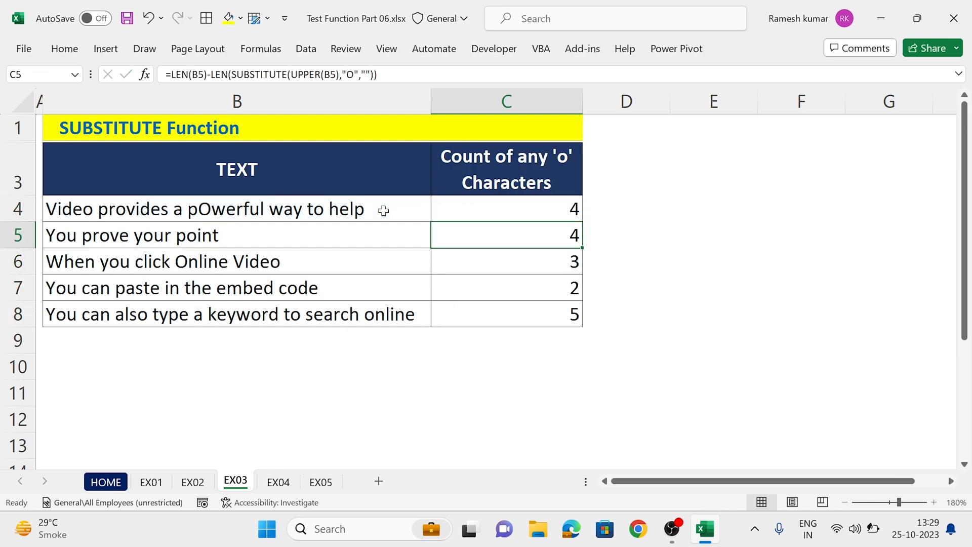
Step: Evaluate both LEN parts of C4's formula in place, and leave the cell with its original formula
{"action": "key", "text": "Up"}
{"action": "key", "text": "F2"}
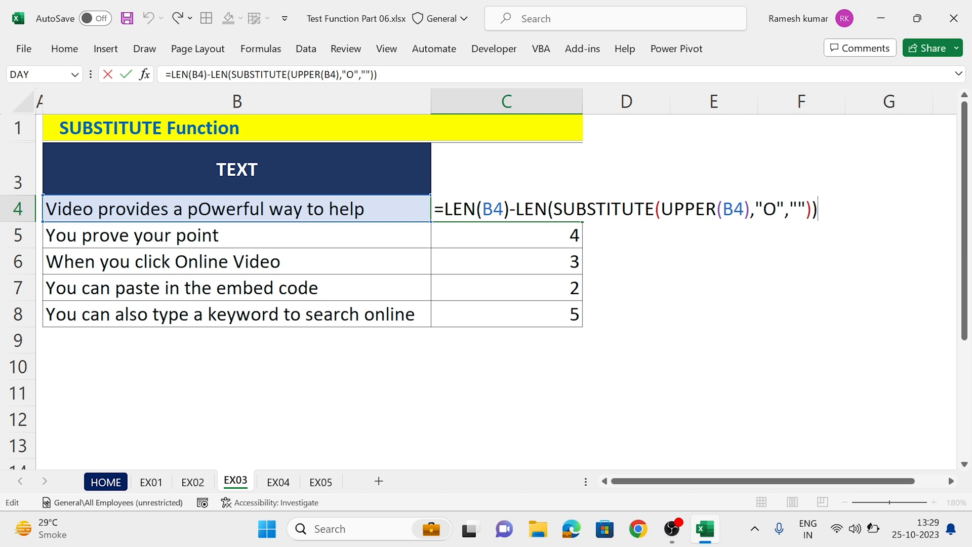
{"action": "left_click_drag", "start_coordinate": [510, 209], "coordinate": [773, 209]}
{"action": "key", "text": "F9"}
{"action": "key", "text": "F9"}
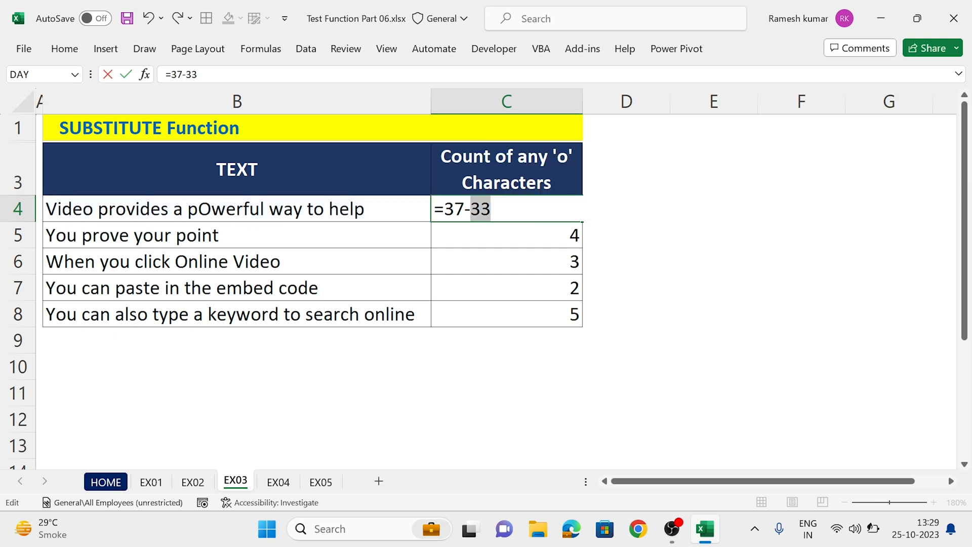
{"action": "key", "text": "Escape"}
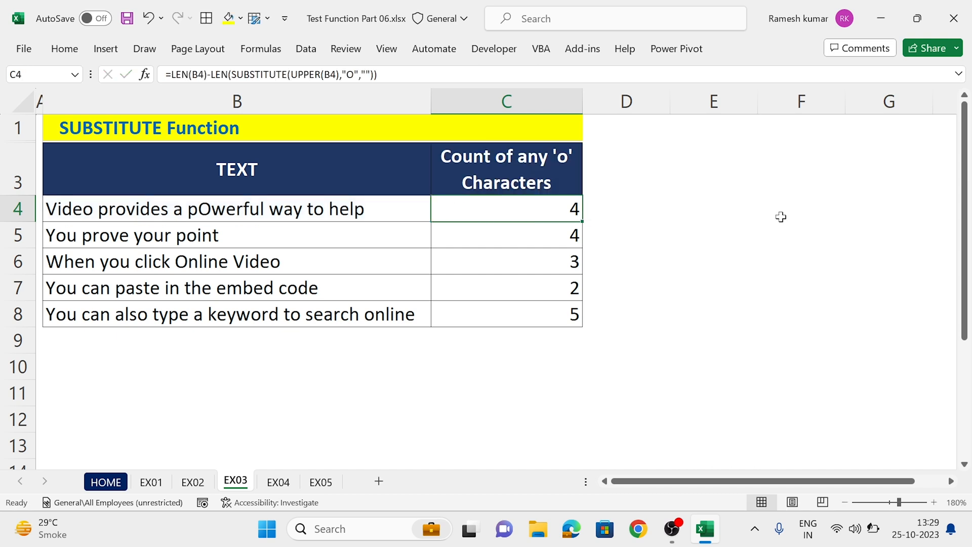
Step: On sheet EX04, enter =SUBSTITUTE(B4,"Delhi",1) in C4 to replace each Delhi with 1
{"action": "left_click", "coordinate": [278, 481]}
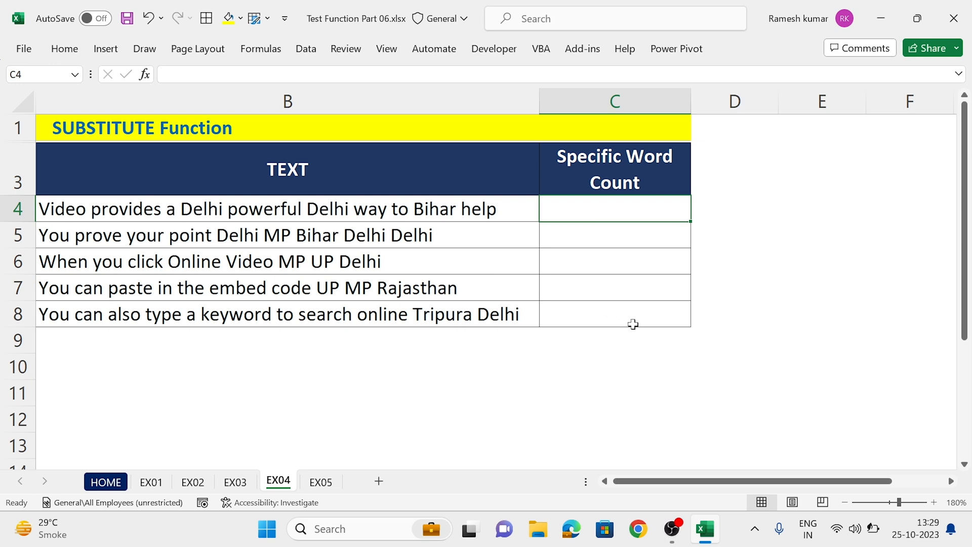
{"action": "type", "text": "=SUB"}
{"action": "key", "text": "Tab"}
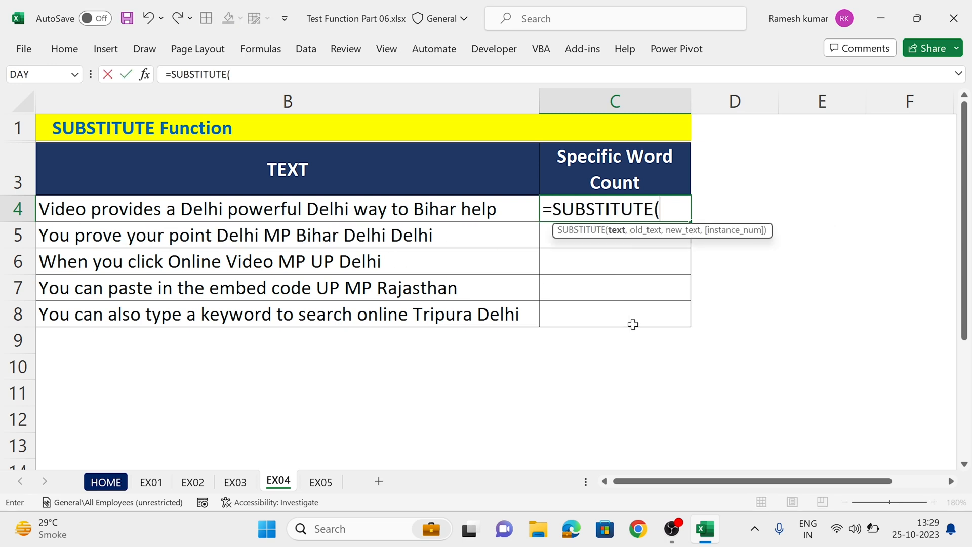
{"action": "key", "text": "Left"}
{"action": "type", "text": ",\"dE"}
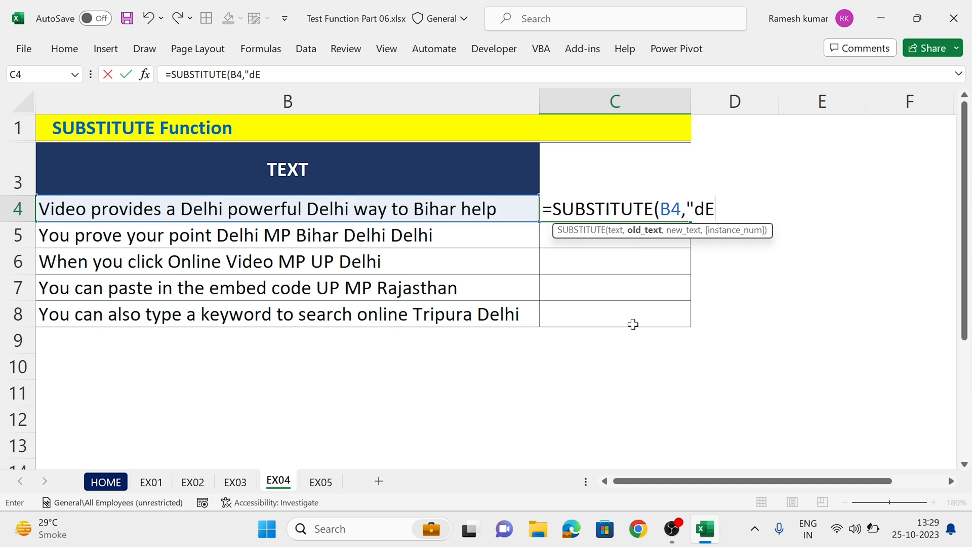
{"action": "key", "text": "BackSpace"}
{"action": "key", "text": "BackSpace"}
{"action": "key", "text": "Caps_Lock"}
{"action": "type", "text": "Delho"}
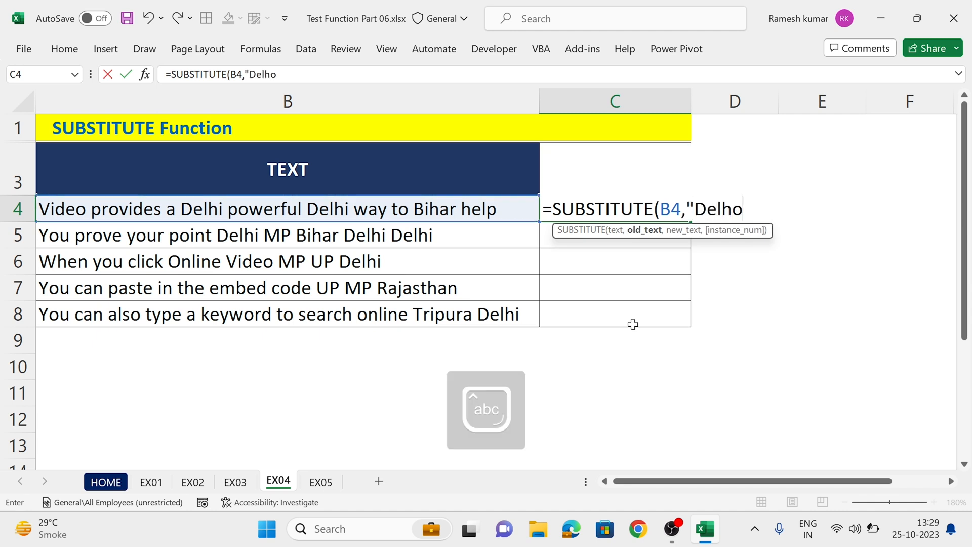
{"action": "key", "text": "BackSpace"}
{"action": "type", "text": "i\""}
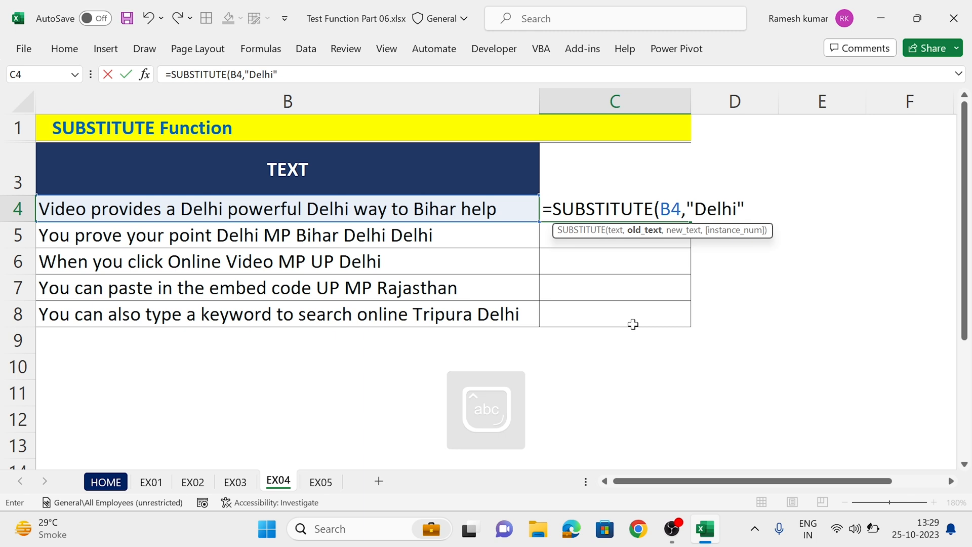
{"action": "type", "text": ",1"}
{"action": "key", "text": "Return"}
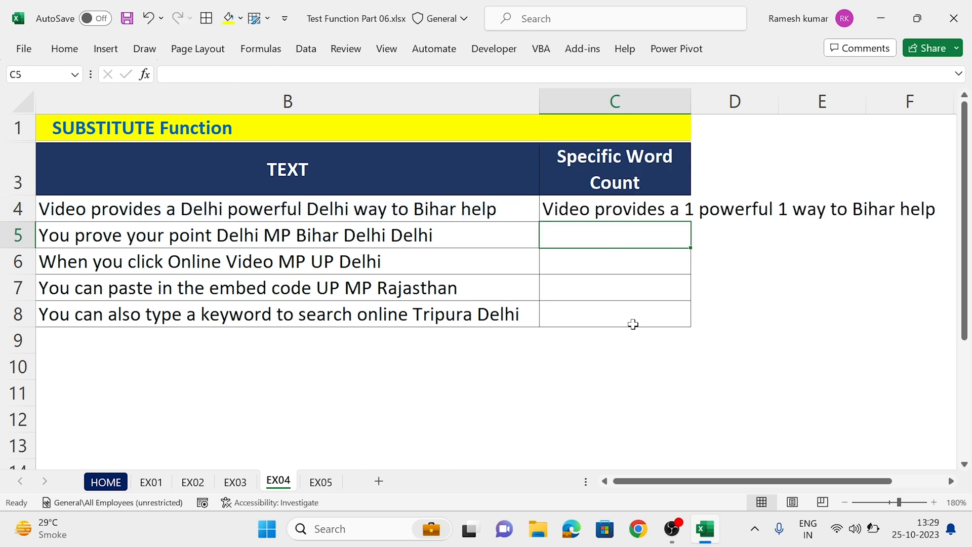
Step: Wrap C4's formula in LEN so that it reads =LEN(SUBSTITUTE(B4,"Delhi",1))
{"action": "key", "text": "Up"}
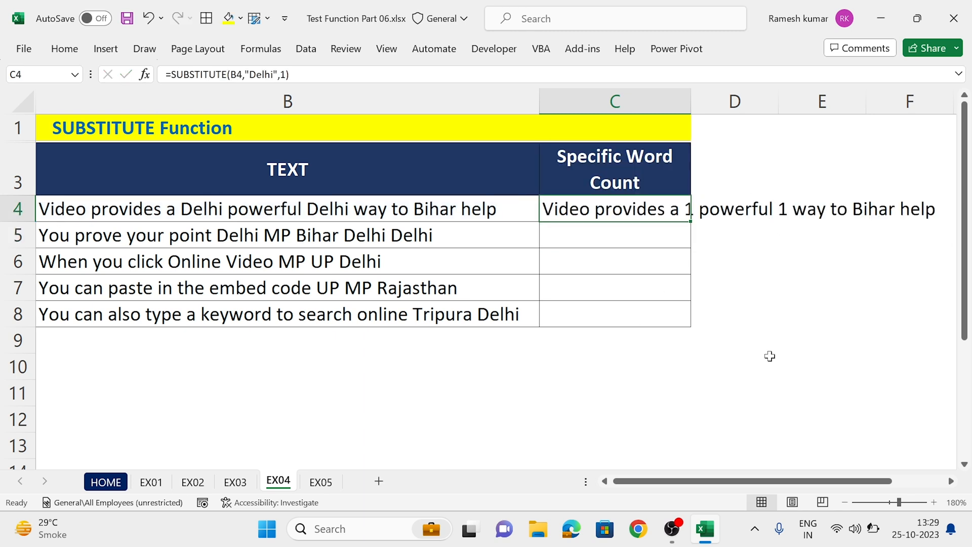
{"action": "key", "text": "F2"}
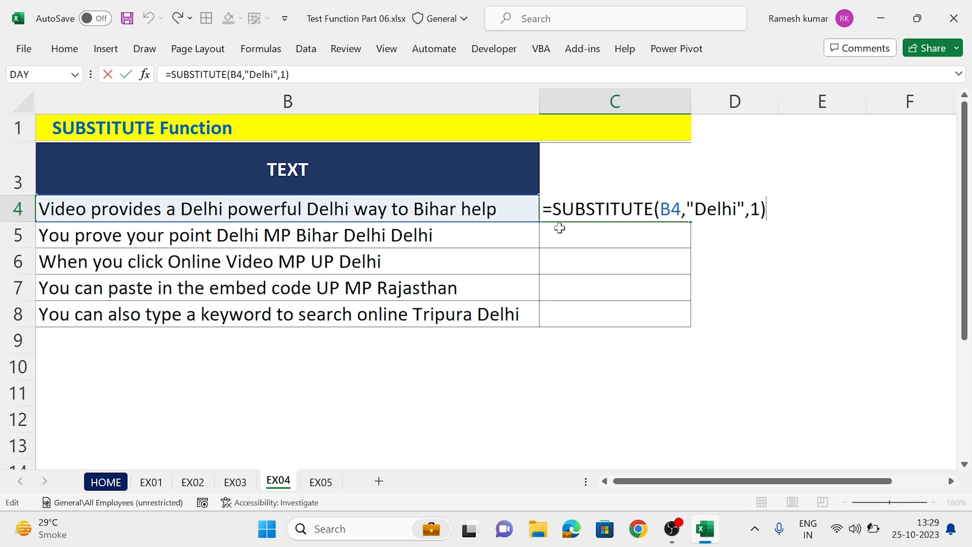
{"action": "right_click", "coordinate": [557, 216]}
{"action": "key", "text": "Escape"}
{"action": "type", "text": "len"}
{"action": "key", "text": "Tab"}
{"action": "key", "text": "Return"}
{"action": "key", "text": "Return"}
{"action": "key", "text": "Up"}
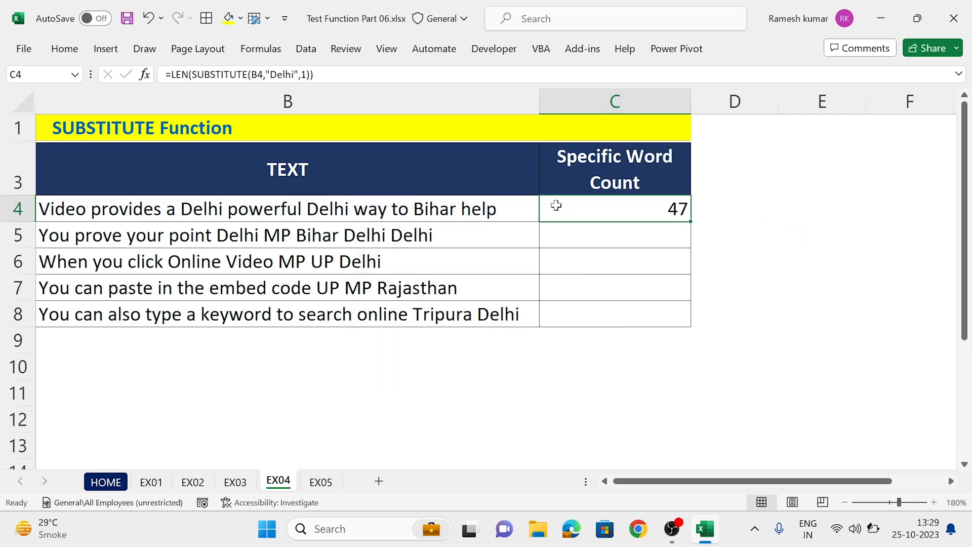
Step: Enter =LEN(B4) in D4 to get the length of the original text
{"action": "key", "text": "Right"}
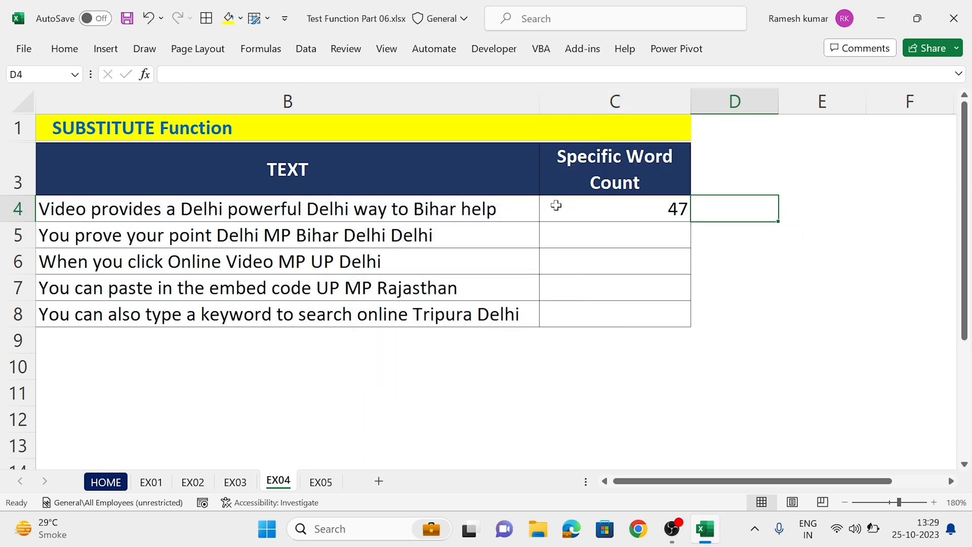
{"action": "type", "text": "=len"}
{"action": "key", "text": "Tab"}
{"action": "type", "text": "b4"}
{"action": "key", "text": "Return"}
{"action": "key", "text": "Up"}
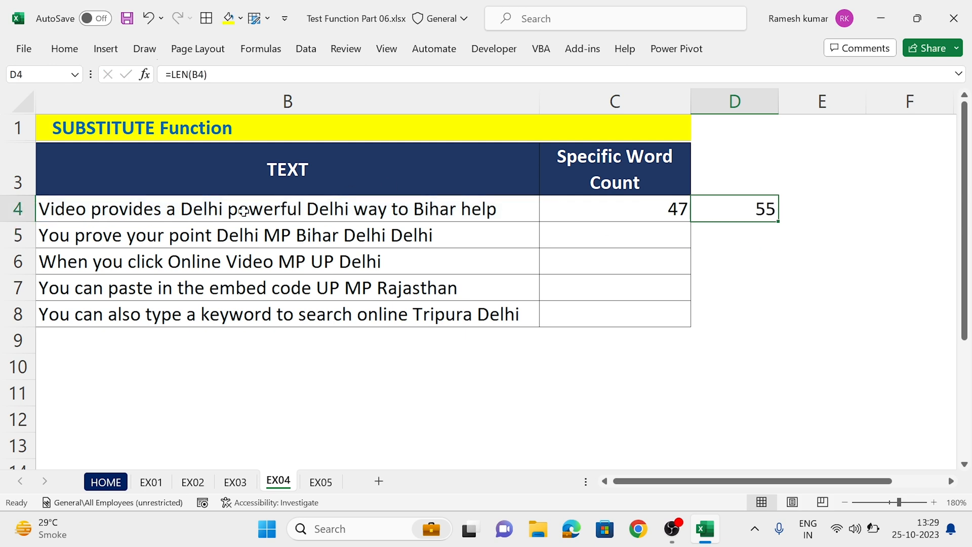
Step: Compare the lengths in C4 and D4, and clear the helper formula from D4
{"action": "left_click", "coordinate": [608, 213]}
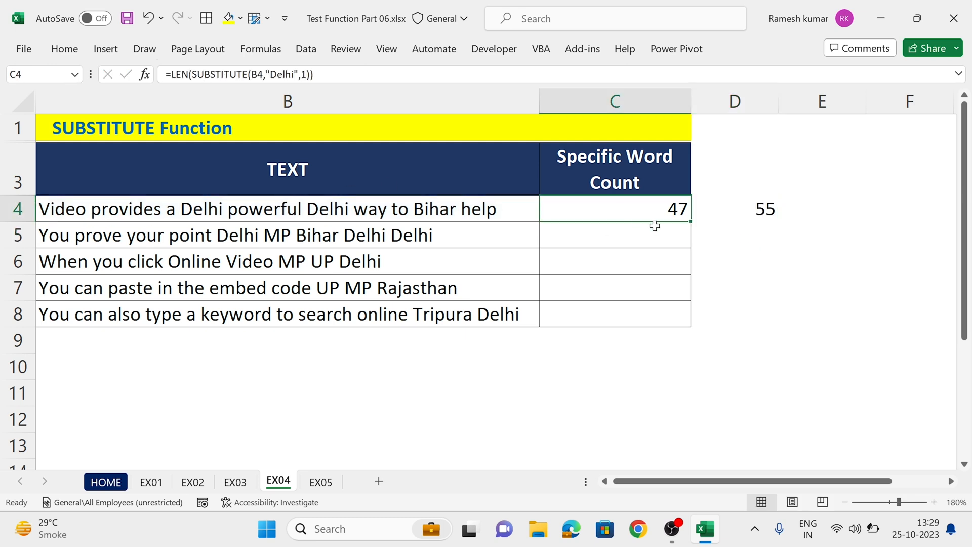
{"action": "key", "text": "Right"}
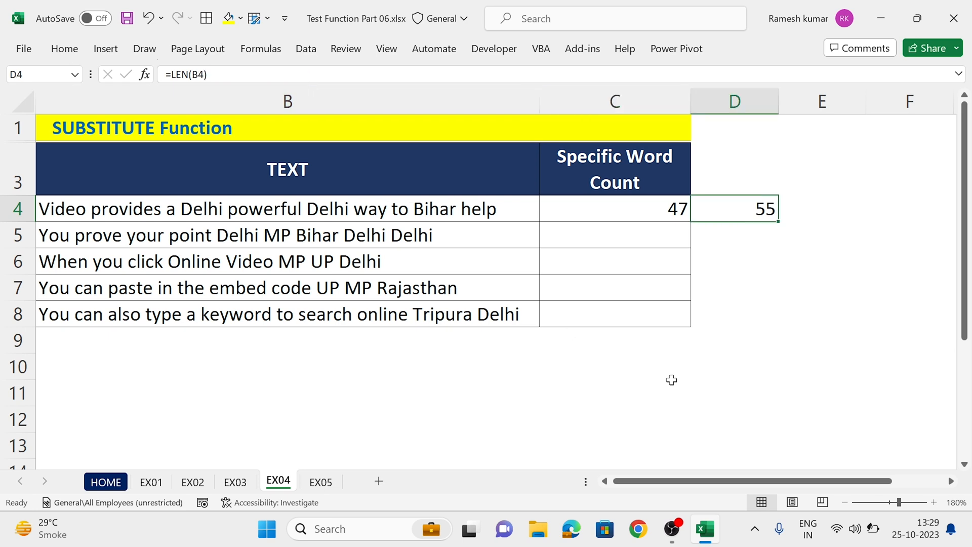
{"action": "key", "text": "Delete"}
Step: Extend C4's formula by subtracting SUBSTITUTE(SUBSTITUTE(B4,"Delhi",1),1,"") from the existing LEN expression
{"action": "key", "text": "Left"}
{"action": "key", "text": "F2"}
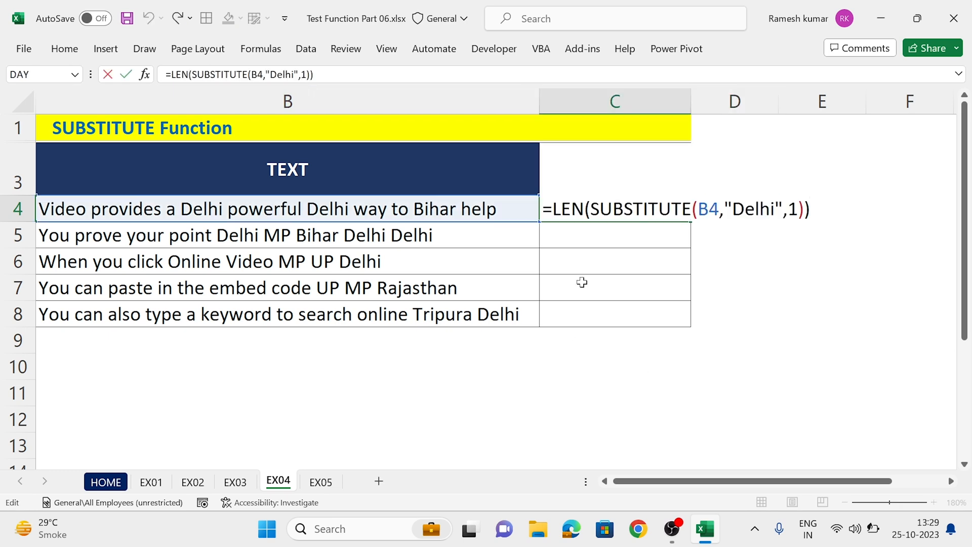
{"action": "left_click_drag", "start_coordinate": [591, 209], "coordinate": [804, 209]}
{"action": "key", "text": "ctrl+c"}
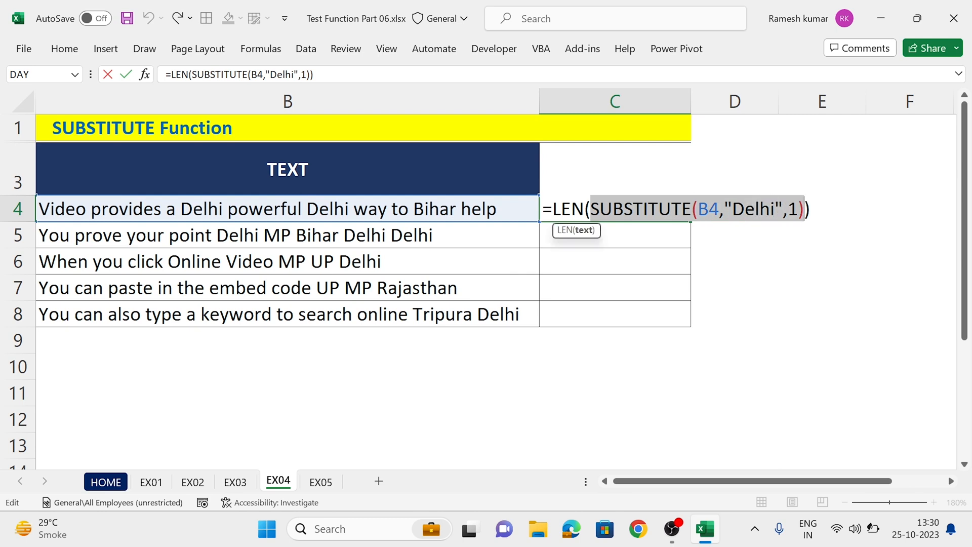
{"action": "left_click", "coordinate": [810, 209]}
{"action": "type", "text": "-"}
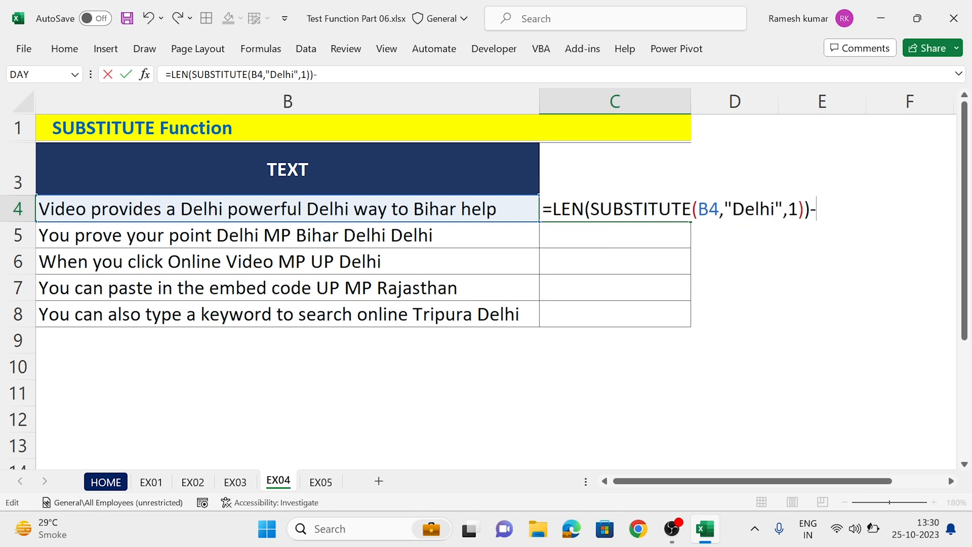
{"action": "type", "text": "sub"}
{"action": "key", "text": "Tab"}
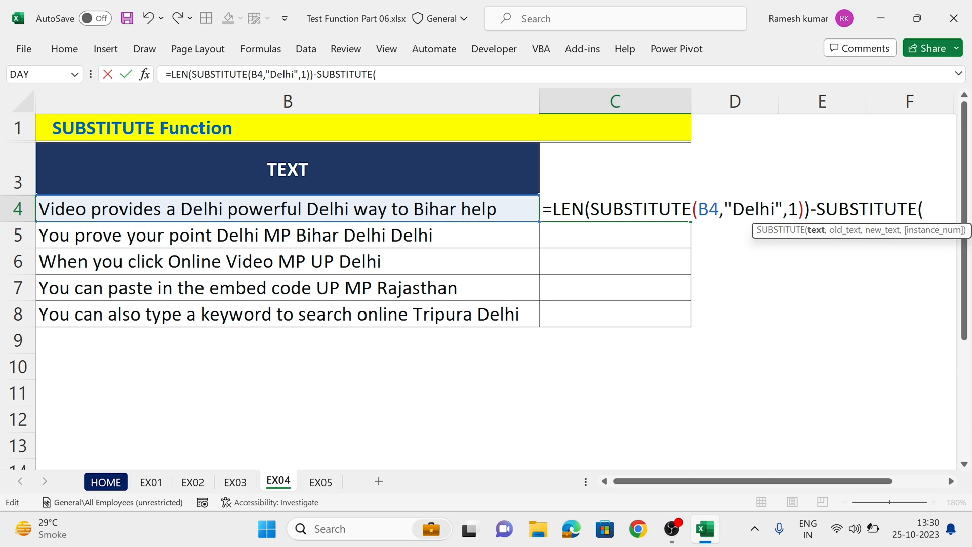
{"action": "key", "text": "ctrl+v"}
{"action": "type", "text": ",\""}
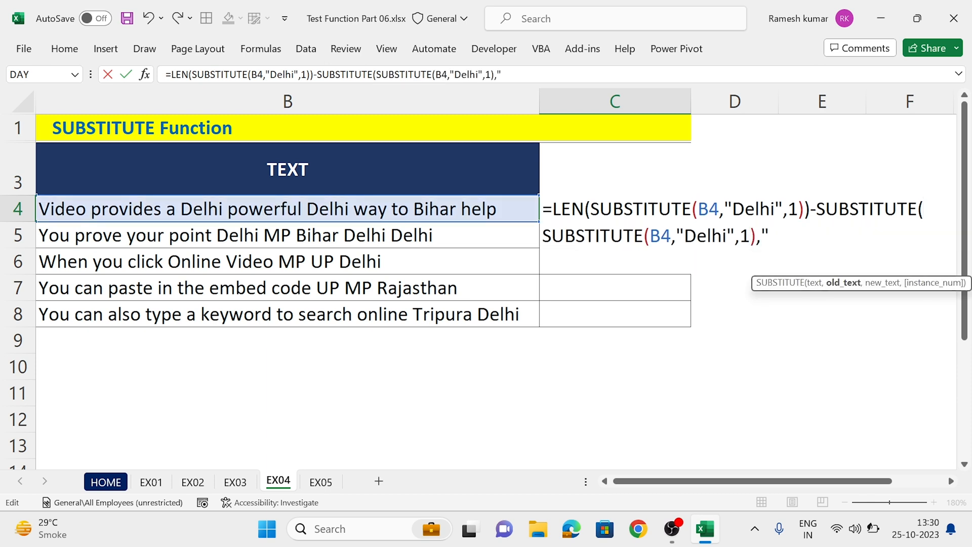
{"action": "type", "text": "1\","}
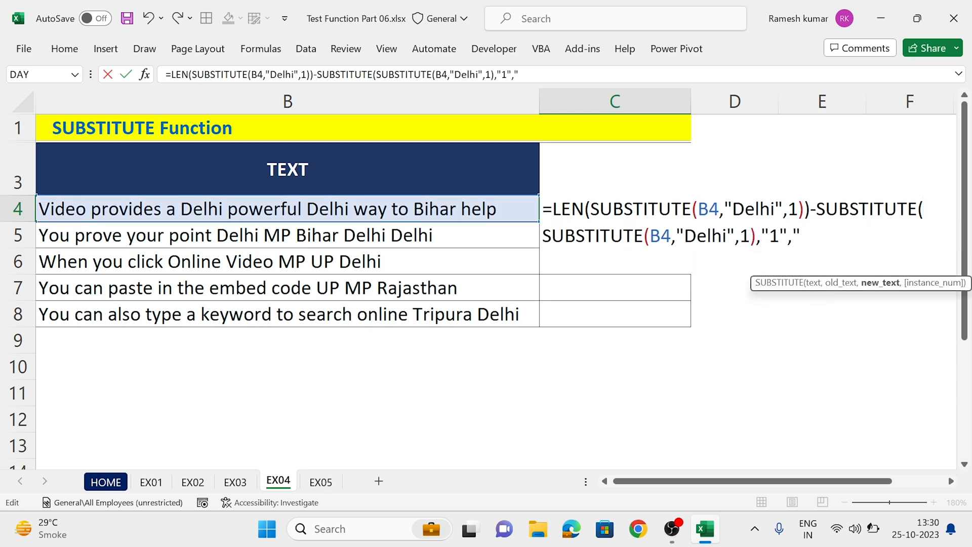
{"action": "type", "text": "\""}
{"action": "key", "text": "Return"}
{"action": "key", "text": "Return"}
Step: Wrap the subtracted part of C4's formula in LEN, giving -LEN(SUBSTITUTE(SUBSTITUTE(B4,"Delhi",1),1,""))
{"action": "key", "text": "Up"}
{"action": "key", "text": "F2"}
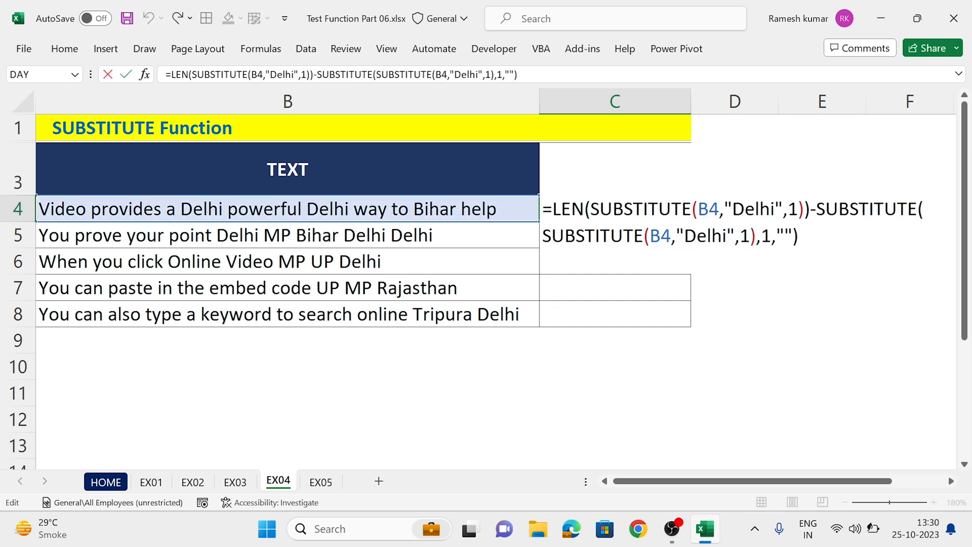
{"action": "type", "text": "len("}
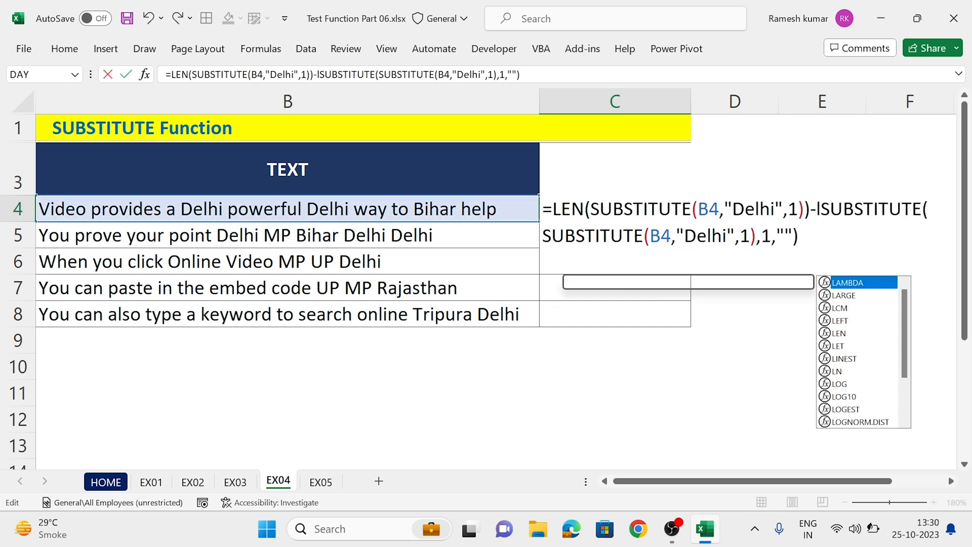
{"action": "key", "text": "Return"}
{"action": "key", "text": "Return"}
Step: Fill C4's Delhi-count formula down through C8 and review the formula in C4
{"action": "key", "text": "shift+Down"}
{"action": "key", "text": "shift+Down"}
{"action": "key", "text": "shift+Down"}
{"action": "key", "text": "shift+Down"}
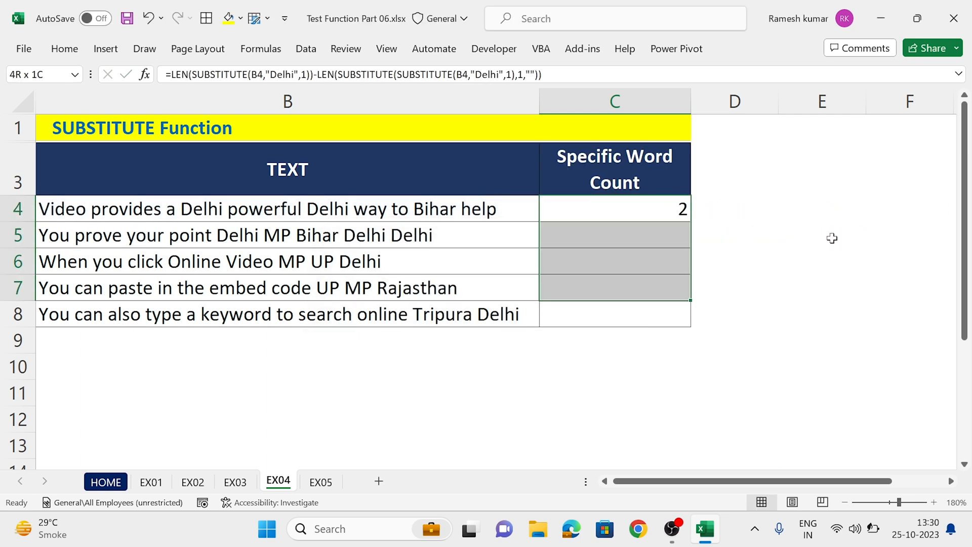
{"action": "key", "text": "ctrl+d"}
{"action": "key", "text": "shift+Up"}
{"action": "key", "text": "shift+Up"}
{"action": "key", "text": "shift+Up"}
{"action": "key", "text": "shift+Up"}
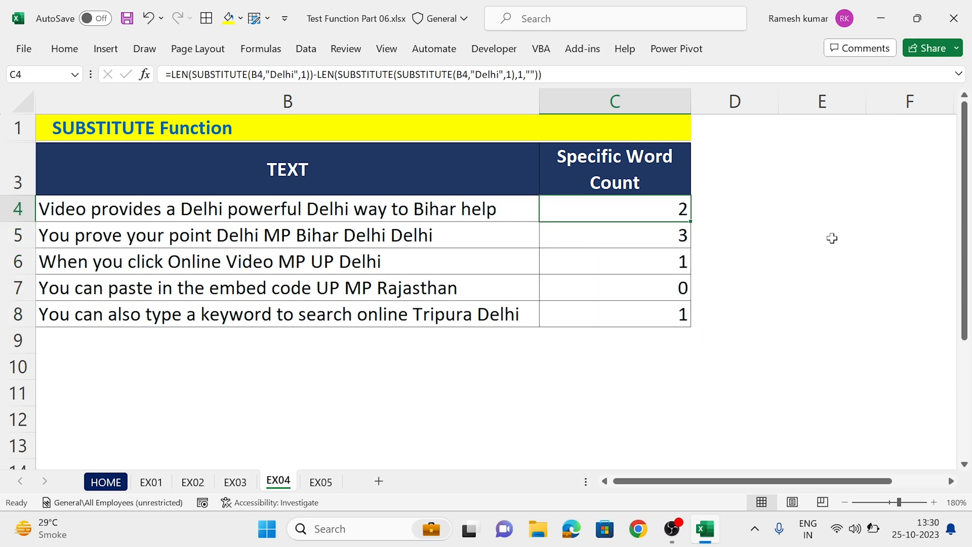
{"action": "key", "text": "F2"}
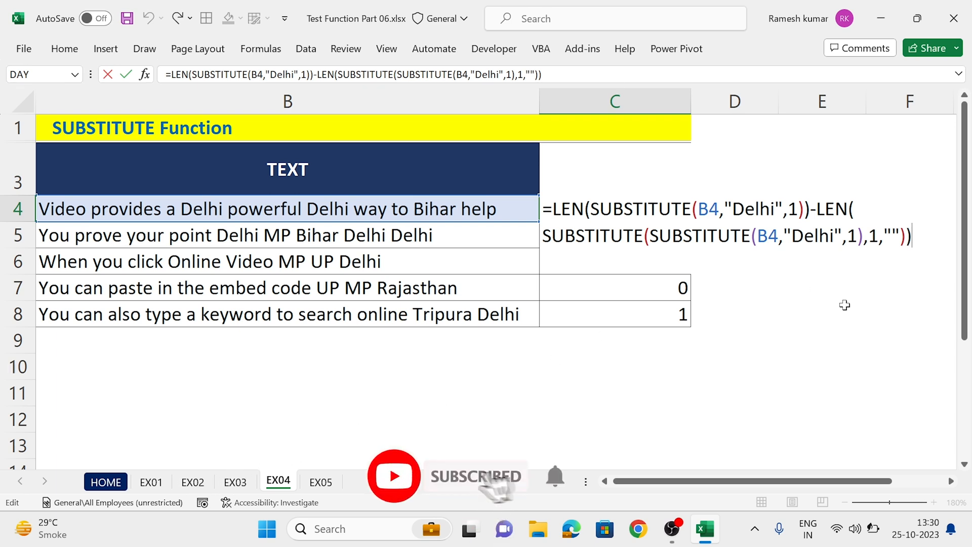
{"action": "key", "text": "ctrl+Return"}
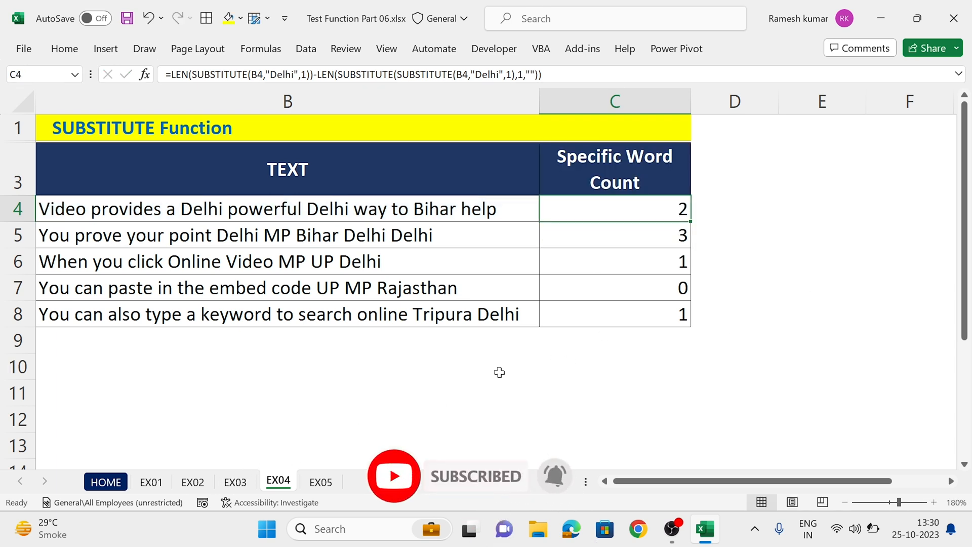
Step: Compare the text on sheet EX05 with the dash replacement results on sheet EX01, ending on EX05
{"action": "left_click", "coordinate": [323, 485]}
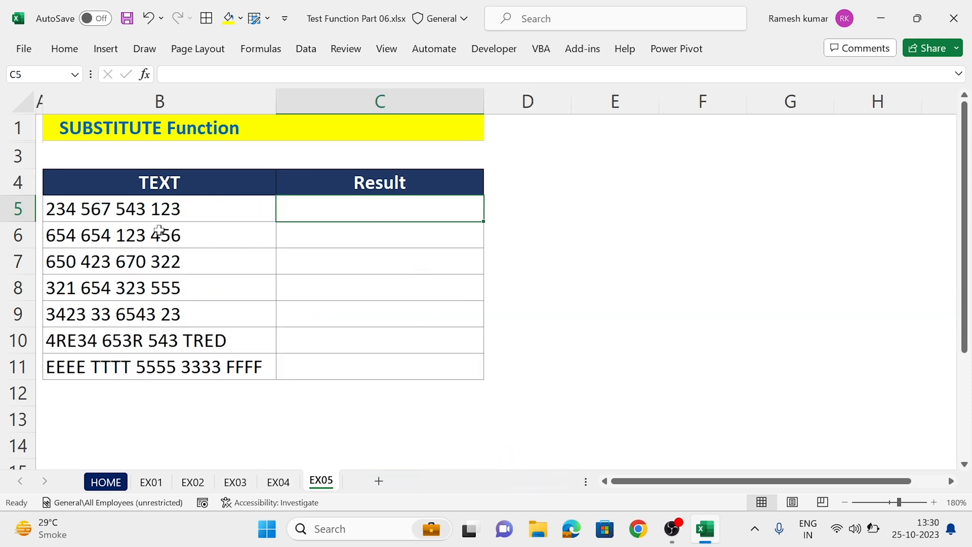
{"action": "left_click", "coordinate": [152, 482]}
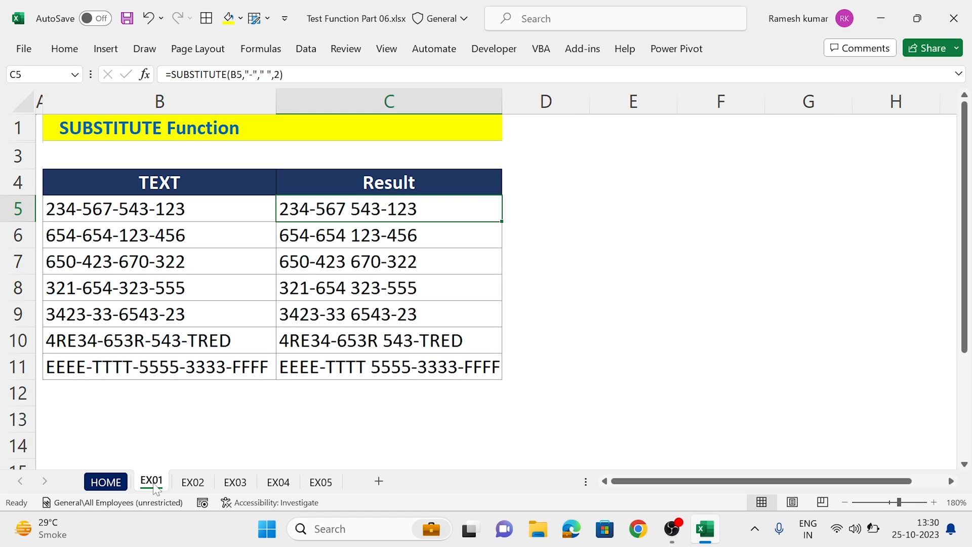
{"action": "left_click", "coordinate": [306, 482]}
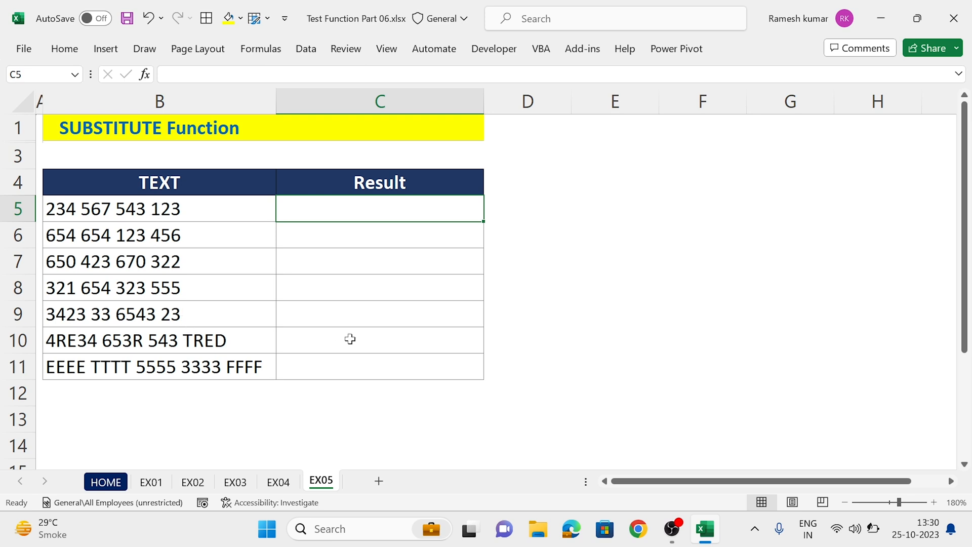
Step: Enter =SUBSTITUTE(B5," ","-",1) in C5 to replace only the first space with a dash
{"action": "type", "text": "=sub"}
{"action": "key", "text": "Tab"}
{"action": "type", "text": "B5,"}
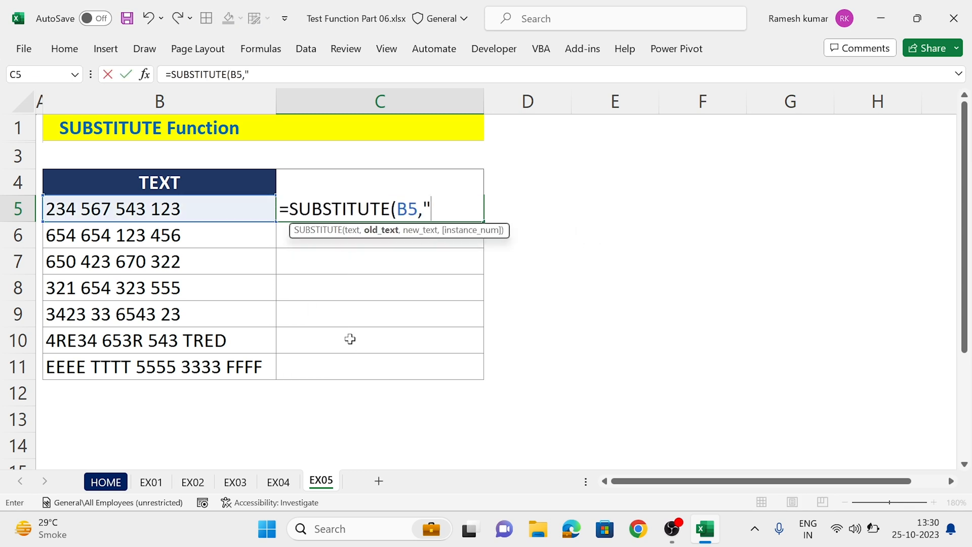
{"action": "type", "text": "\" \",\"-\""}
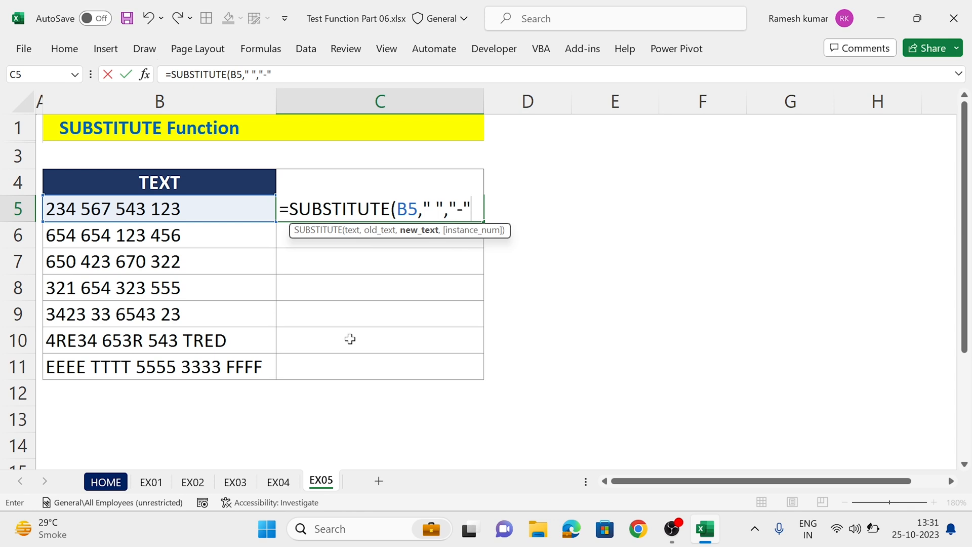
{"action": "type", "text": ","}
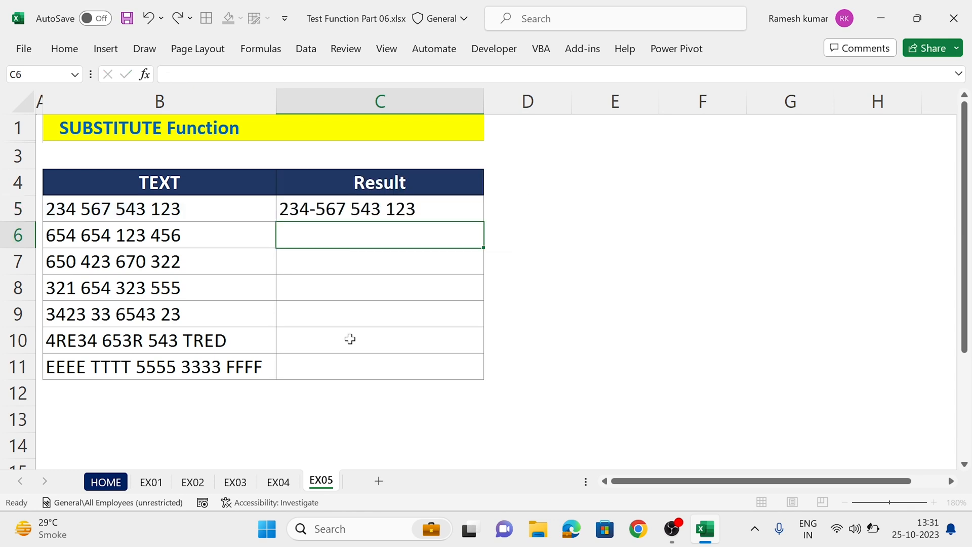
{"action": "key", "text": "Up"}
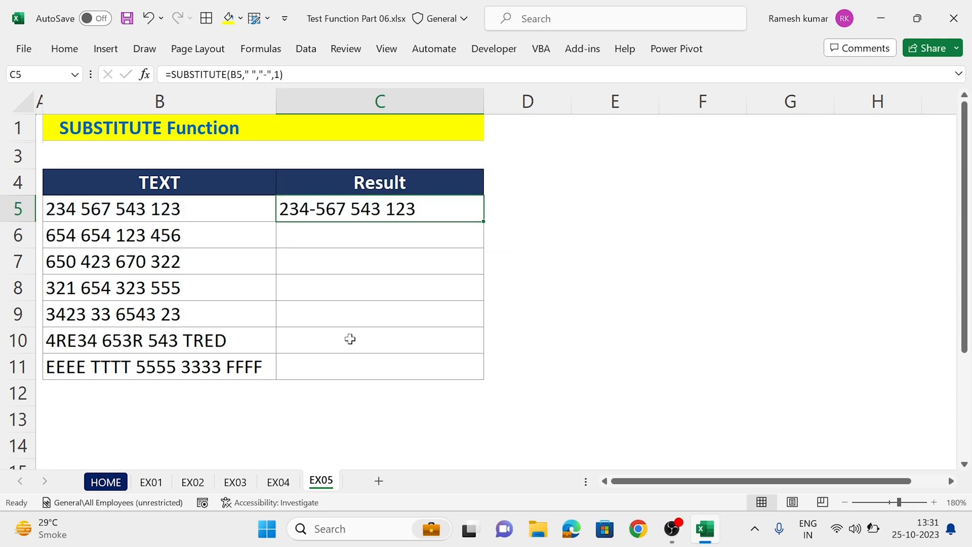
Step: Fill C5's first-space replacement formula down the Result column through C11
{"action": "key", "text": "shift+Down"}
{"action": "key", "text": "shift+Down"}
{"action": "key", "text": "shift+Down"}
{"action": "key", "text": "shift+Down"}
{"action": "key", "text": "shift+Down"}
{"action": "key", "text": "shift+Down"}
{"action": "key", "text": "ctrl+d"}
{"action": "key", "text": "Down"}
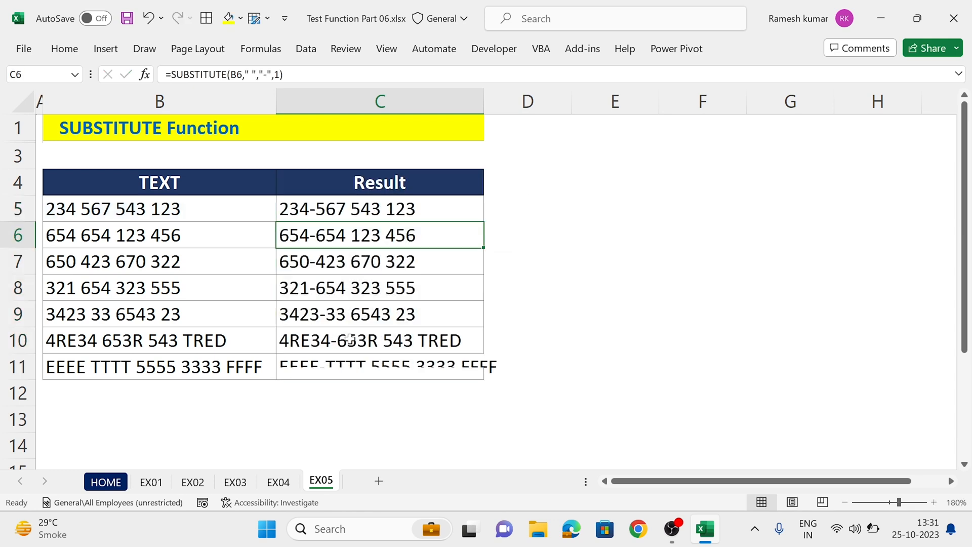
Step: Nest C5's formula as the text of an outer SUBSTITUTE that replaces " " with "-", leaving its instance number open
{"action": "key", "text": "Up"}
{"action": "key", "text": "F2"}
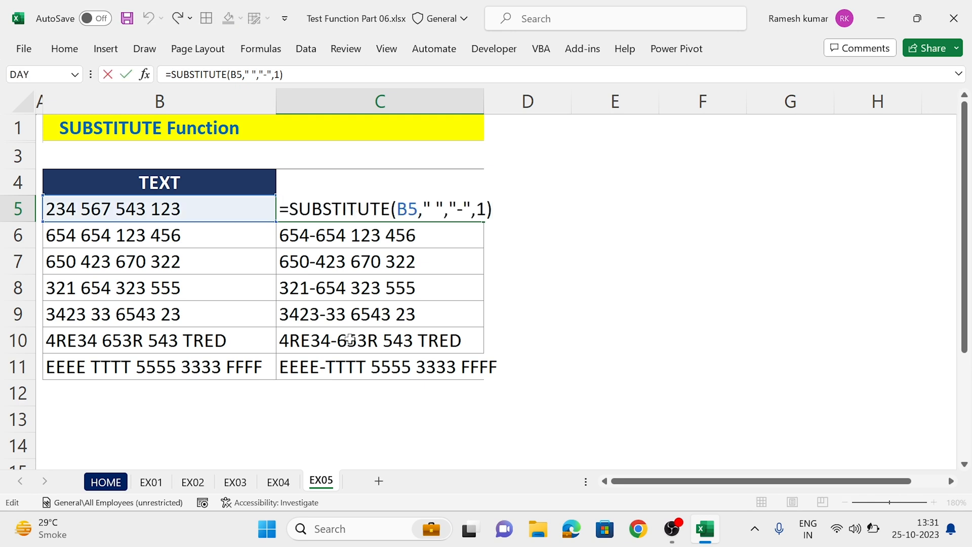
{"action": "key", "text": "Escape"}
{"action": "type", "text": "sub"}
{"action": "key", "text": "Tab"}
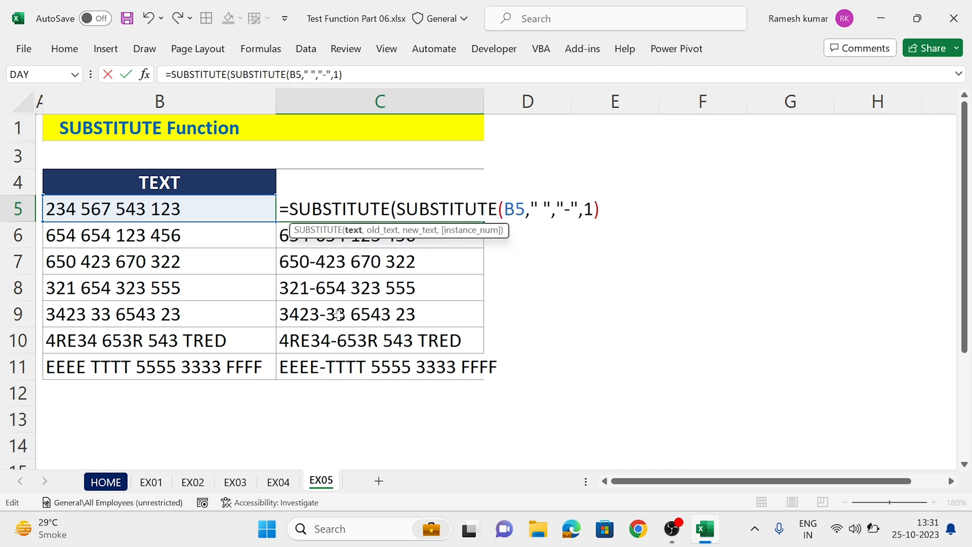
{"action": "type", "text": ","}
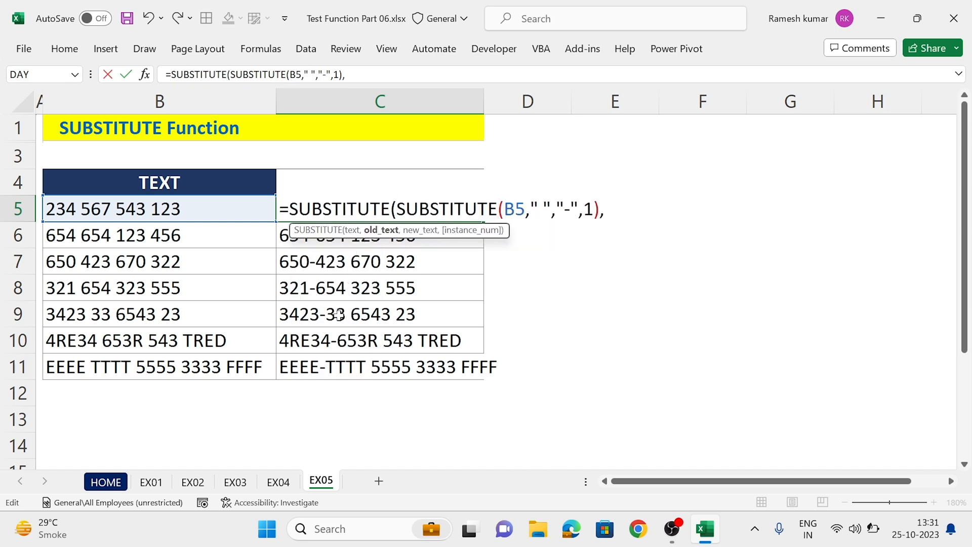
{"action": "type", "text": "\" \",\"-\""}
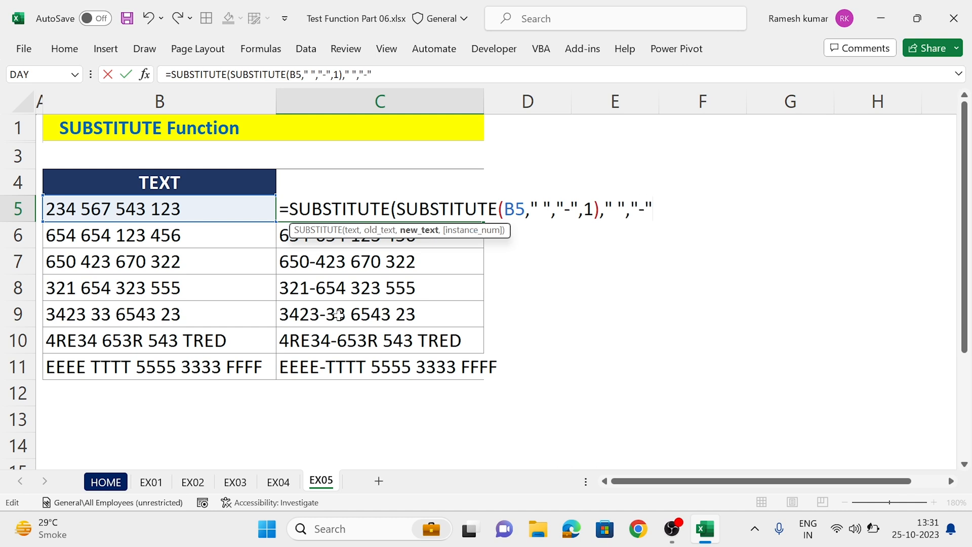
{"action": "type", "text": ","}
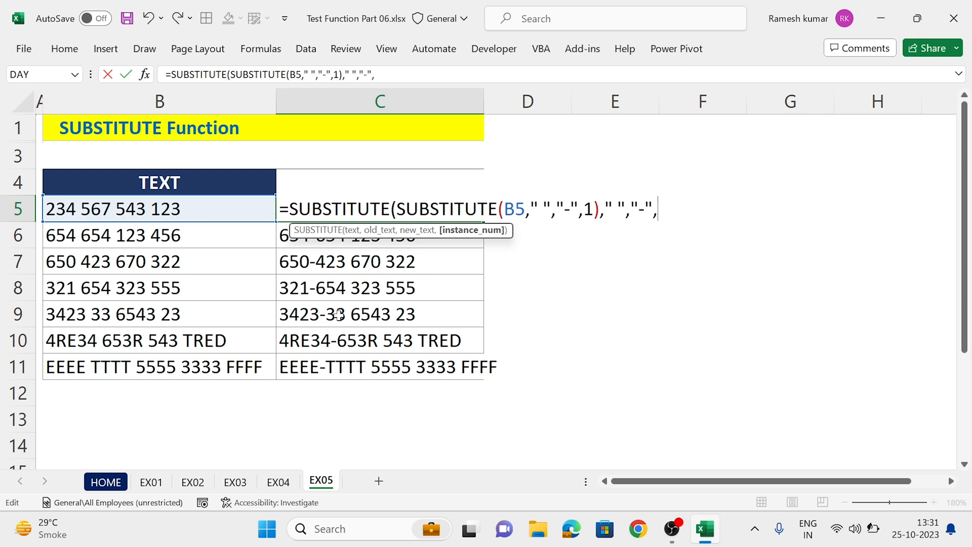
Step: Begin the outer SUBSTITUTE's instance number in C5 with LEN(SUBSTITUTE(B5," ","-",1)) followed by a minus sign
{"action": "left_click_drag", "start_coordinate": [600, 208], "coordinate": [396, 208]}
{"action": "key", "text": "ctrl+c"}
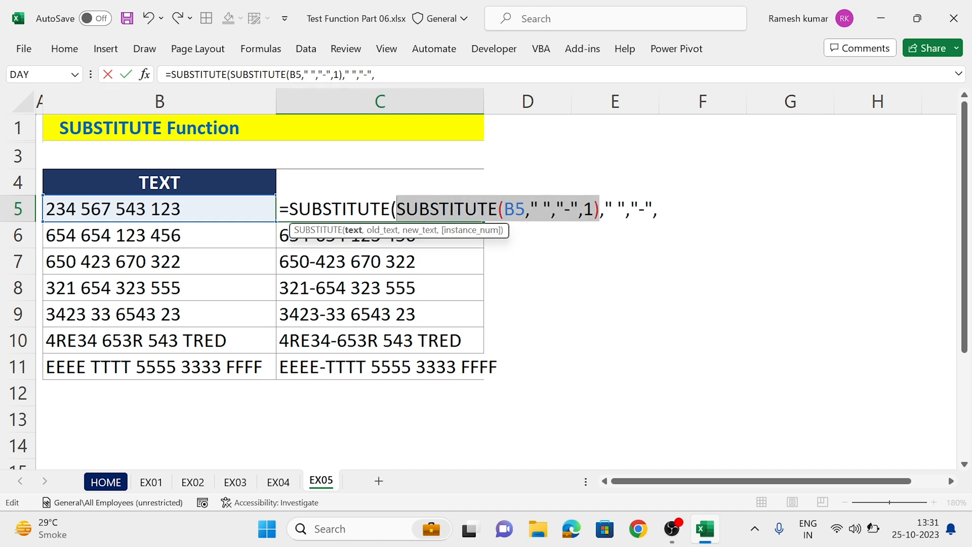
{"action": "key", "text": "End"}
{"action": "type", "text": "len"}
{"action": "key", "text": "Tab"}
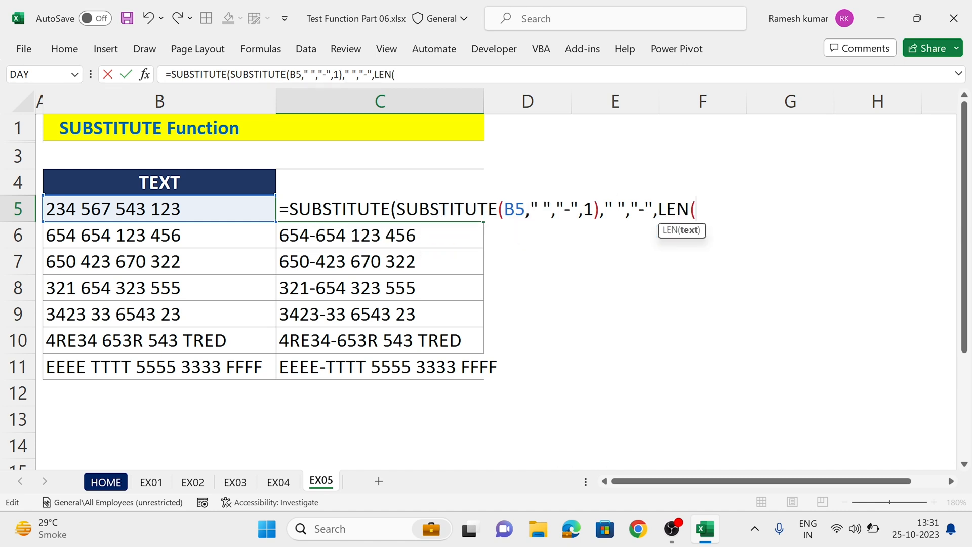
{"action": "key", "text": "ctrl+v"}
{"action": "type", "text": ")-"}
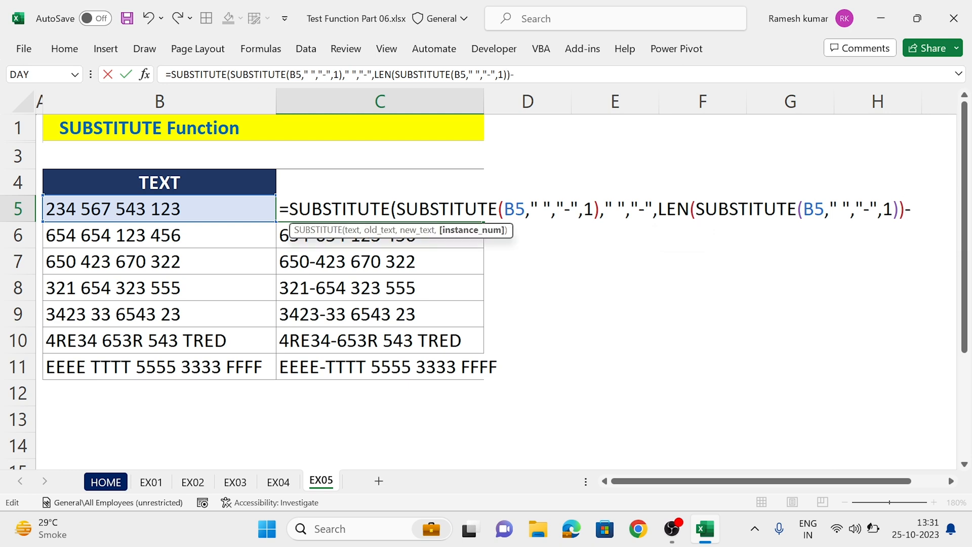
{"action": "type", "text": "len"}
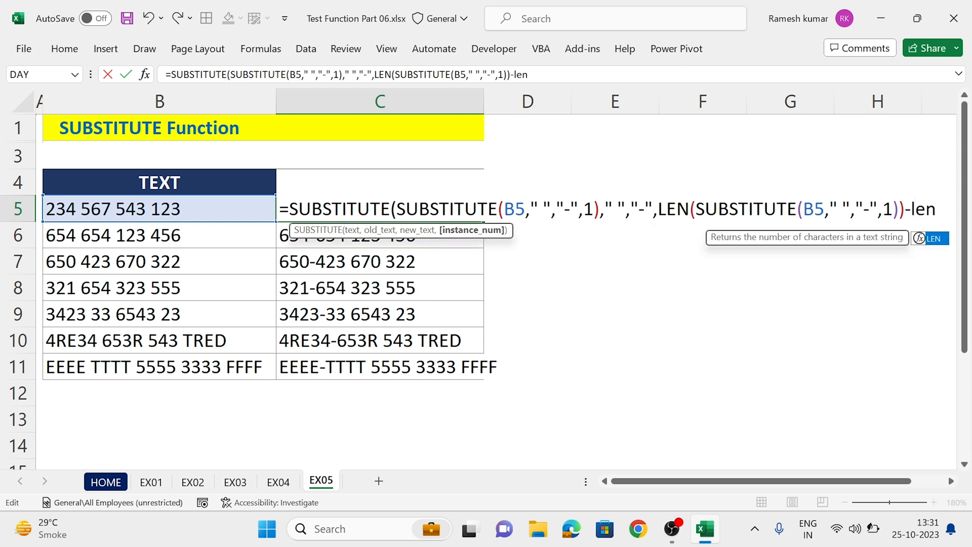
Step: Complete C5's instance number by subtracting LEN(SUBSTITUTE(SUBSTITUTE(B5," ","-",1)," ","")) and accept the formula with its closing parentheses
{"action": "key", "text": "Tab"}
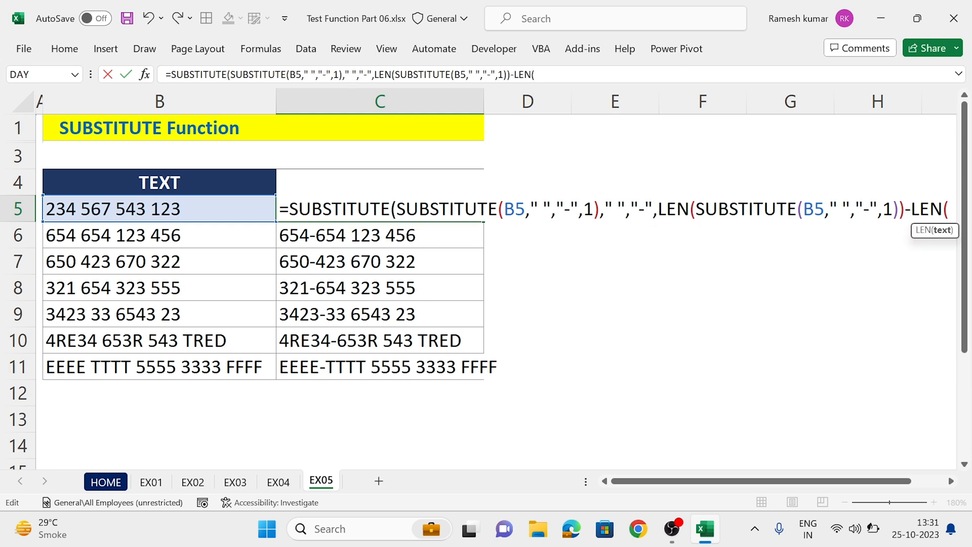
{"action": "type", "text": "sub"}
{"action": "key", "text": "Tab"}
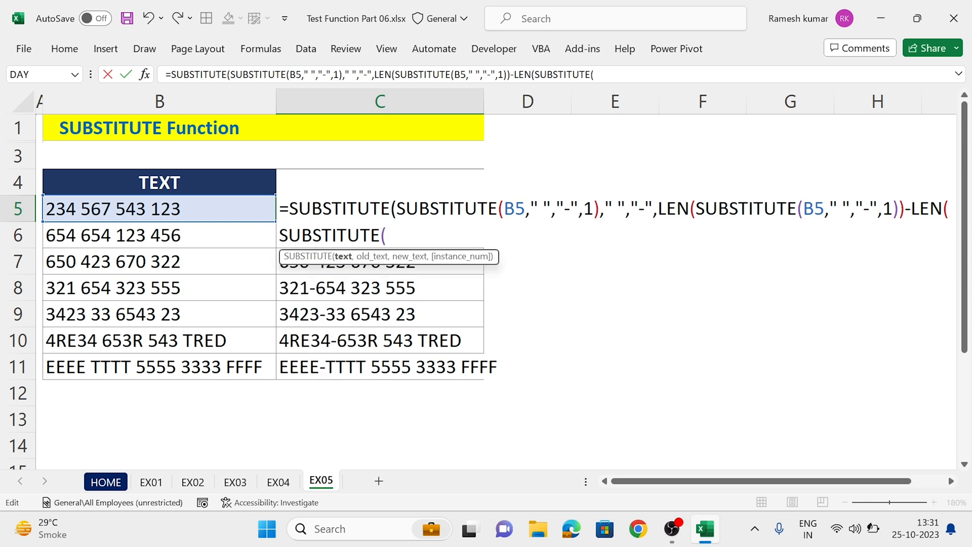
{"action": "type", "text": "SUBSTITUTE(B5,\" \",\"-\",1)"}
{"action": "type", "text": ","}
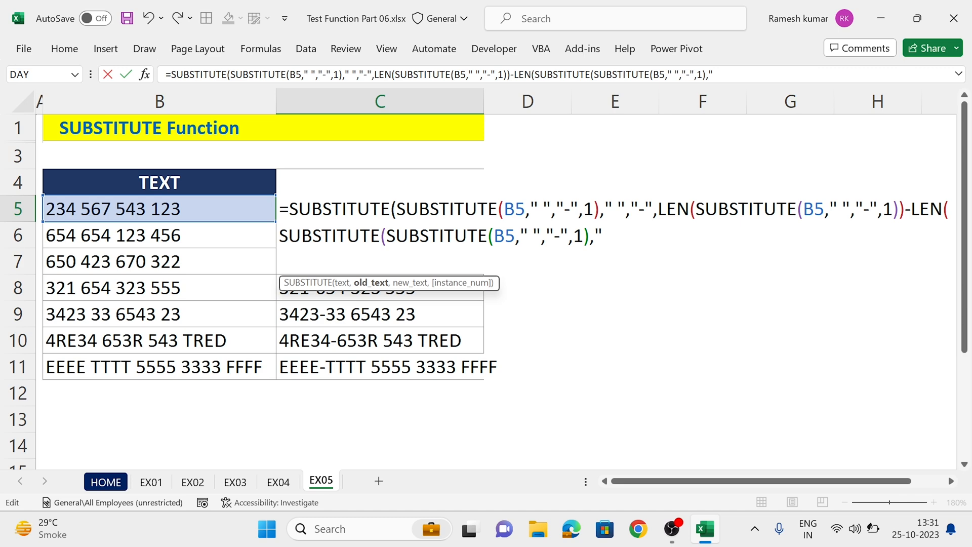
{"action": "type", "text": "\" \",\"\""}
{"action": "key", "text": "Return"}
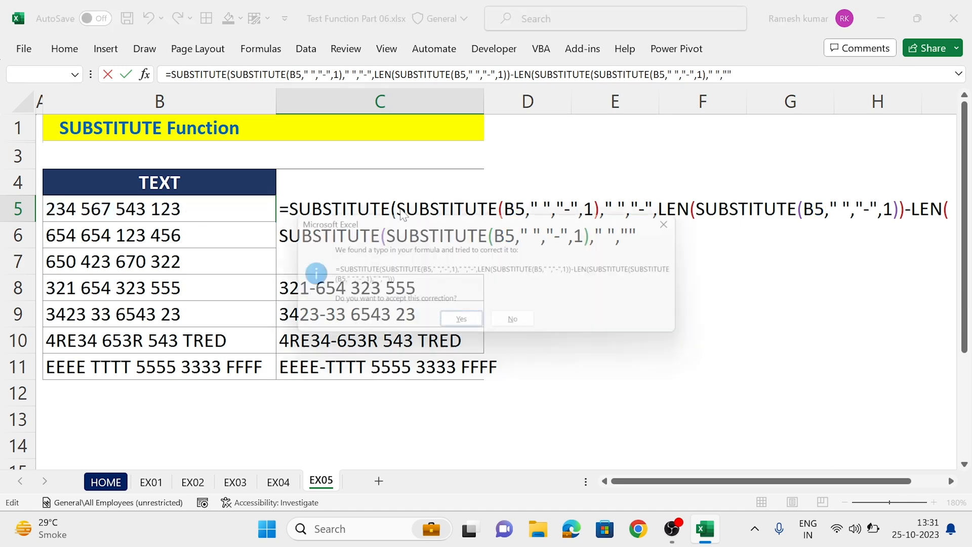
{"action": "key", "text": "Return"}
{"action": "key", "text": "Up"}
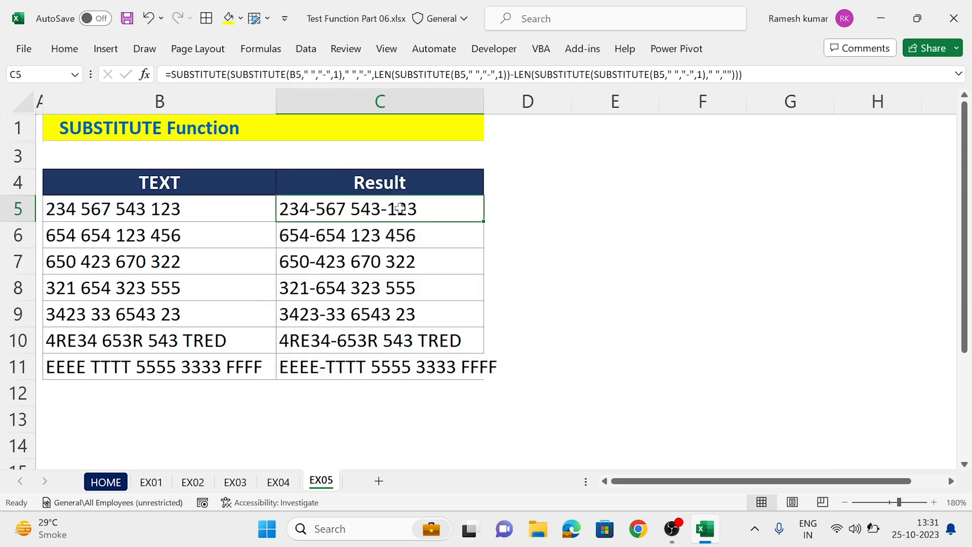
Step: Fill C5's nested formula down through C11 and widen column C to fit the longest result
{"action": "double_click", "coordinate": [483, 222]}
{"action": "left_click_drag", "start_coordinate": [483, 102], "coordinate": [506, 102]}
{"action": "left_click", "coordinate": [466, 367]}
Step: Append " we we rq weqw" to the text in B7 and widen column C to fit the longest result
{"action": "double_click", "coordinate": [219, 258]}
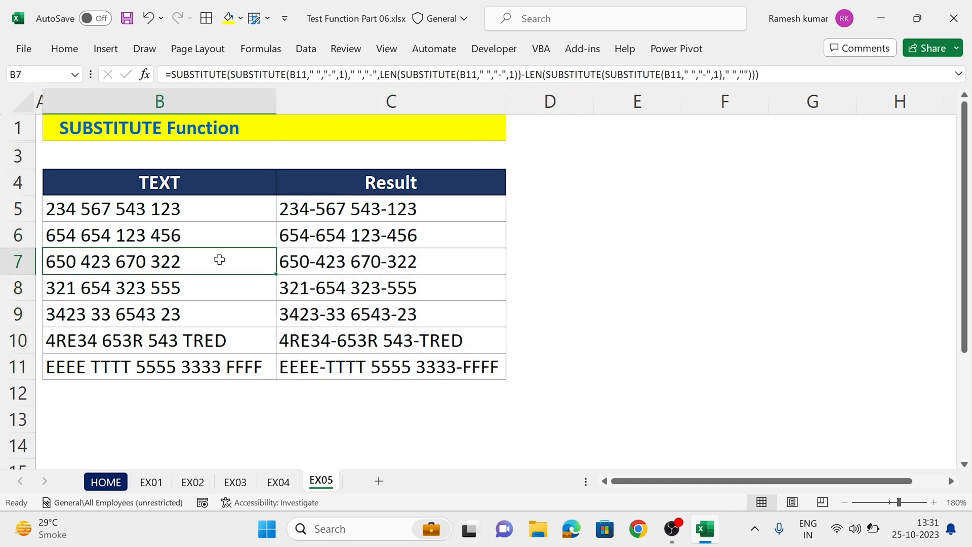
{"action": "type", "text": "we we rq weqw"}
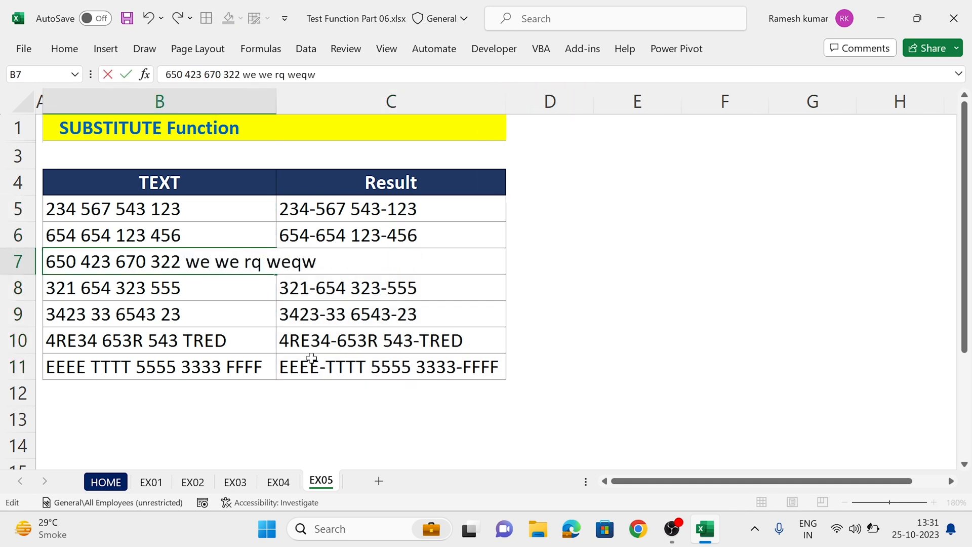
{"action": "key", "text": "ctrl+Return"}
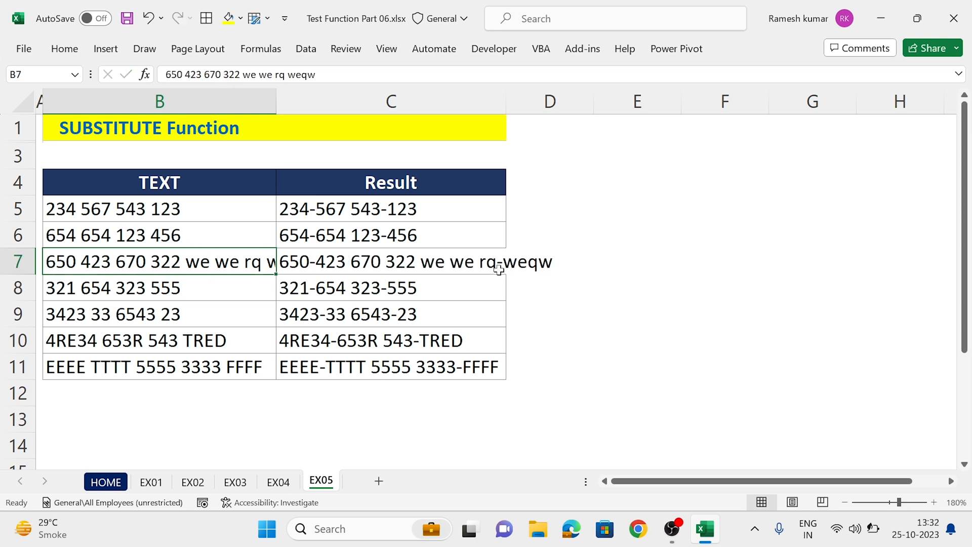
{"action": "double_click", "coordinate": [505, 100]}
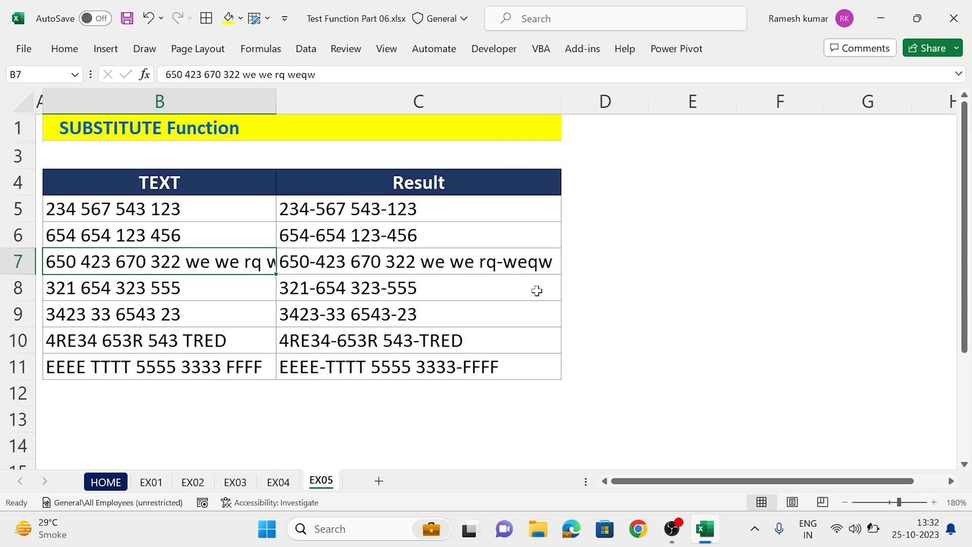
Step: Clear the nested SUBSTITUTE formula from C5
{"action": "double_click", "coordinate": [446, 213]}
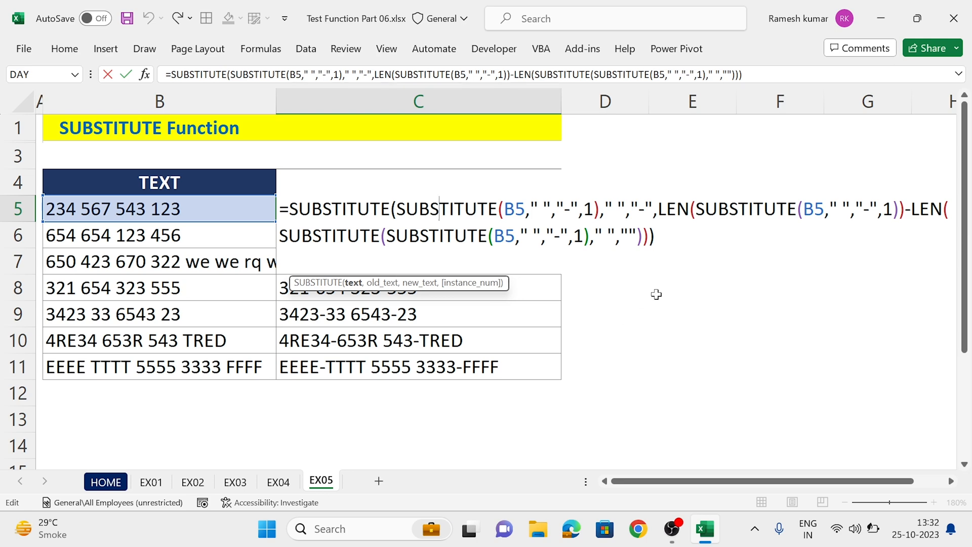
{"action": "key", "text": "Escape"}
{"action": "key", "text": "Delete"}
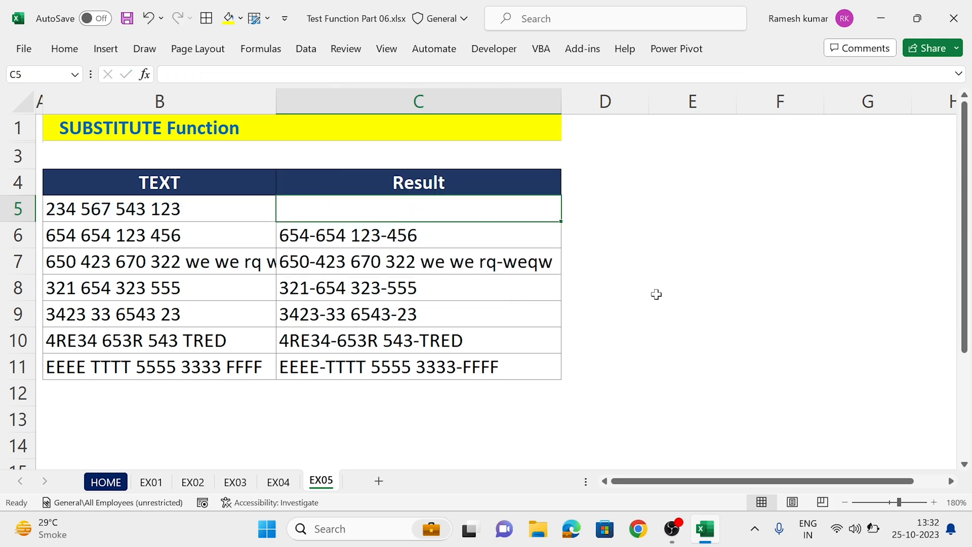
Step: Enter =SUBSTITUTE(B5," ","-",1) in C5 to replace only the first space with a dash
{"action": "type", "text": "=sub"}
{"action": "key", "text": "Tab"}
{"action": "key", "text": "Left"}
{"action": "type", "text": ","}
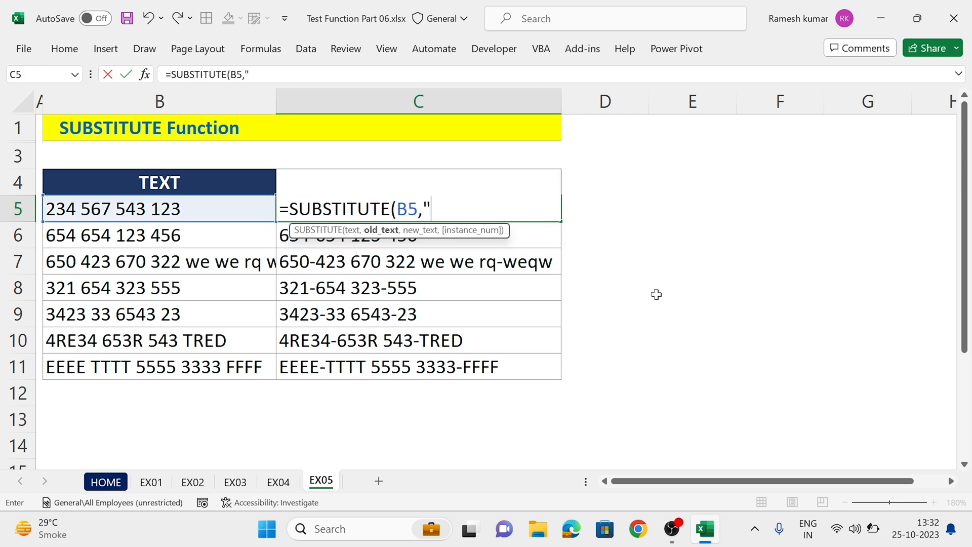
{"action": "type", "text": "\" \",\""}
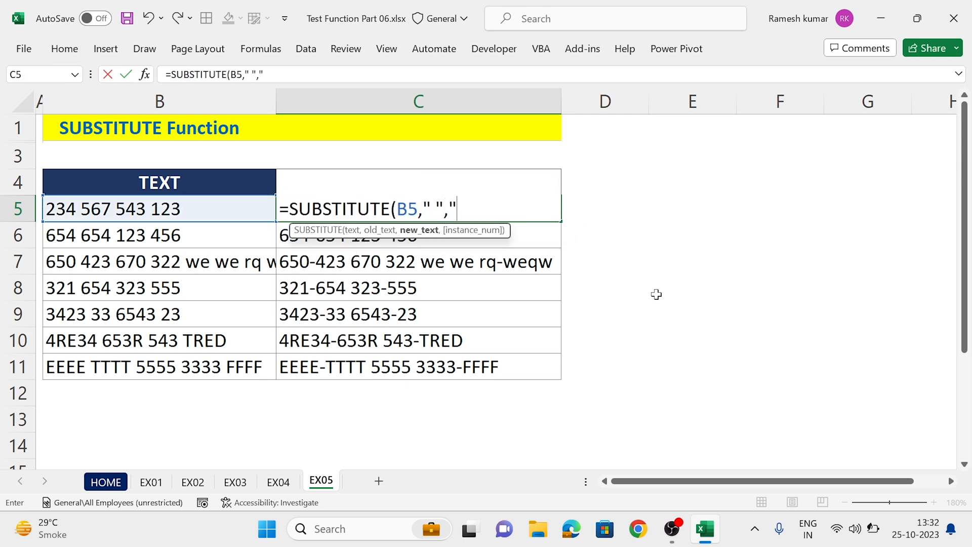
{"action": "type", "text": "-\","}
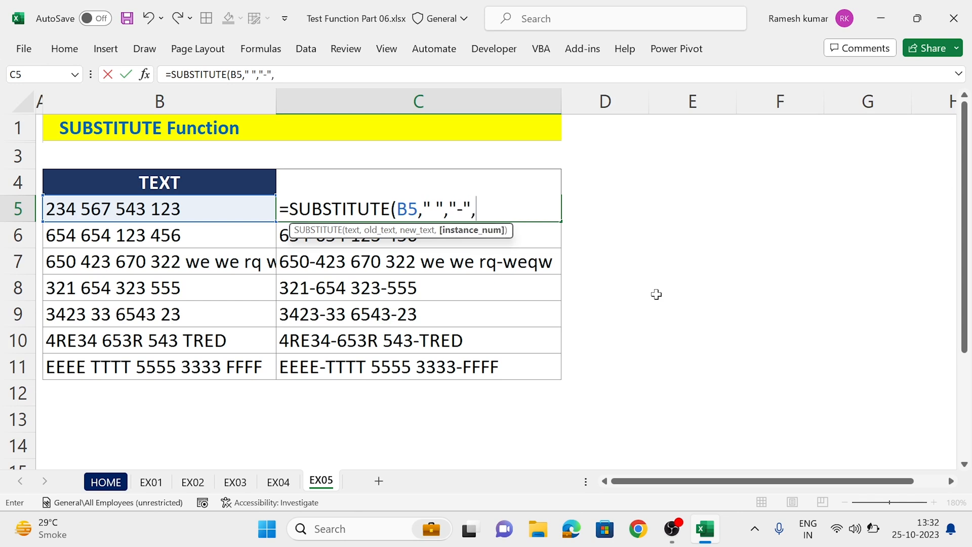
{"action": "type", "text": "1"}
{"action": "key", "text": "Return"}
{"action": "key", "text": "Up"}
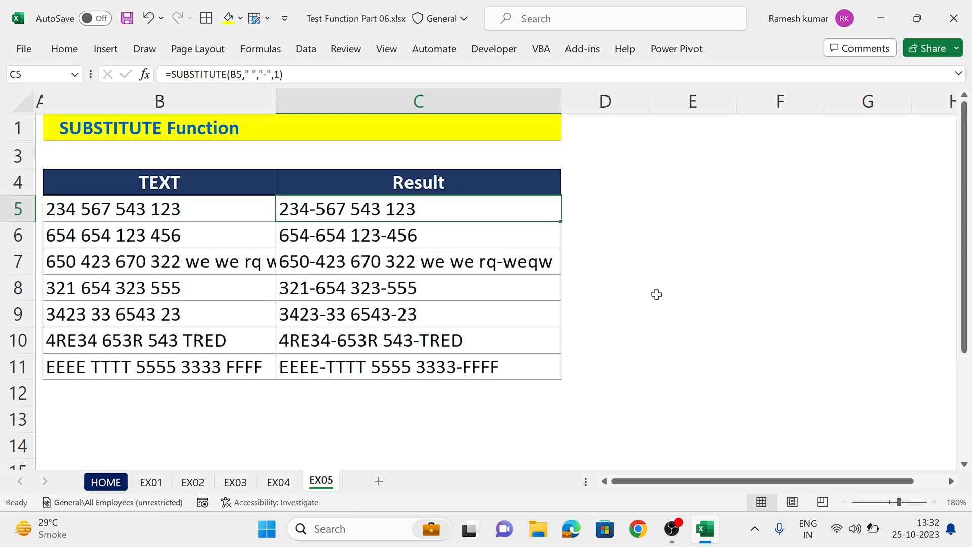
Step: Begin a helper formula in D5 with =LEN(C5)-LEN(, leaving the second LEN open
{"action": "key", "text": "Right"}
{"action": "type", "text": "=len"}
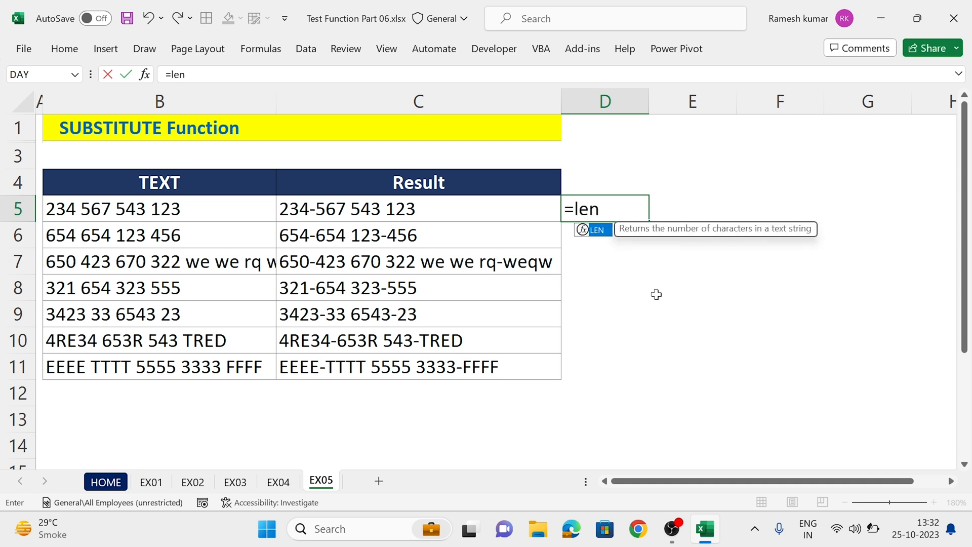
{"action": "key", "text": "Tab"}
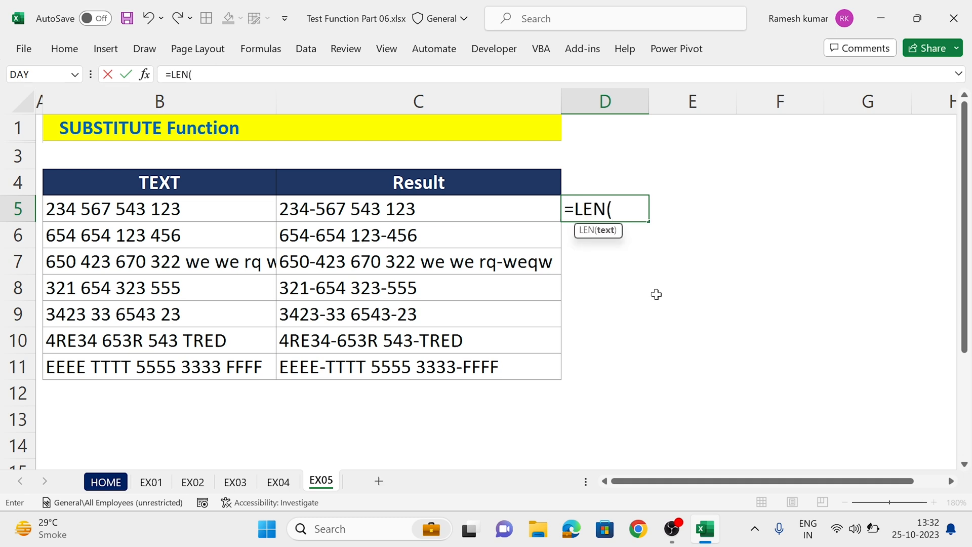
{"action": "key", "text": "Left"}
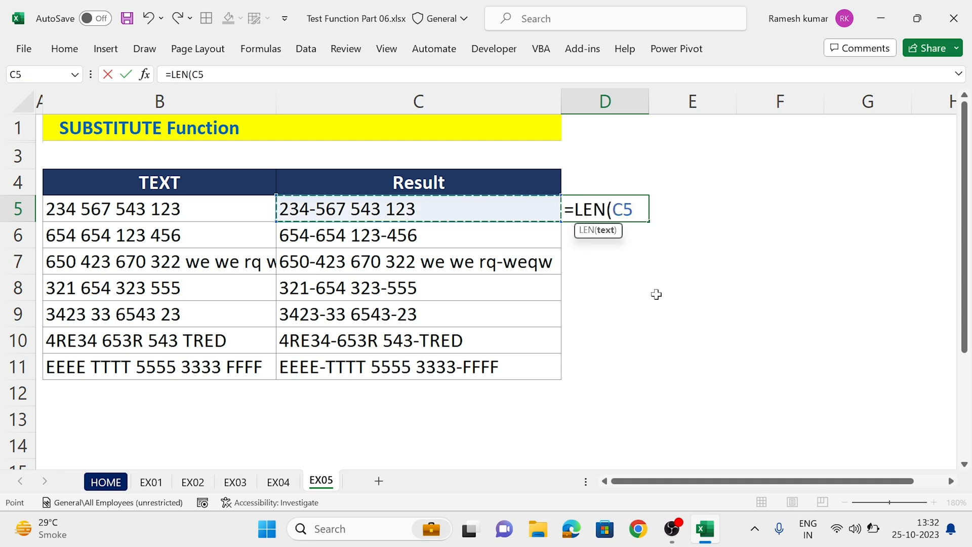
{"action": "type", "text": "--len"}
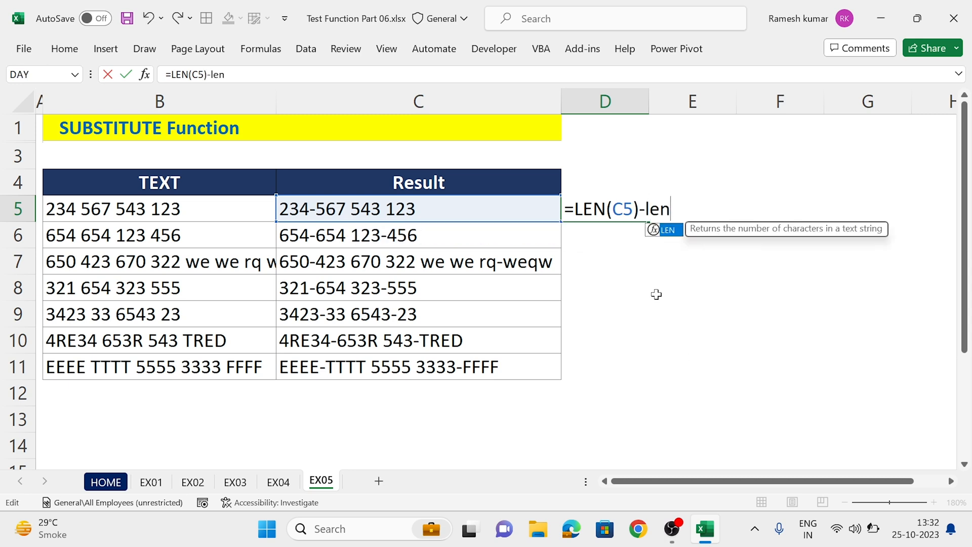
{"action": "key", "text": "Tab"}
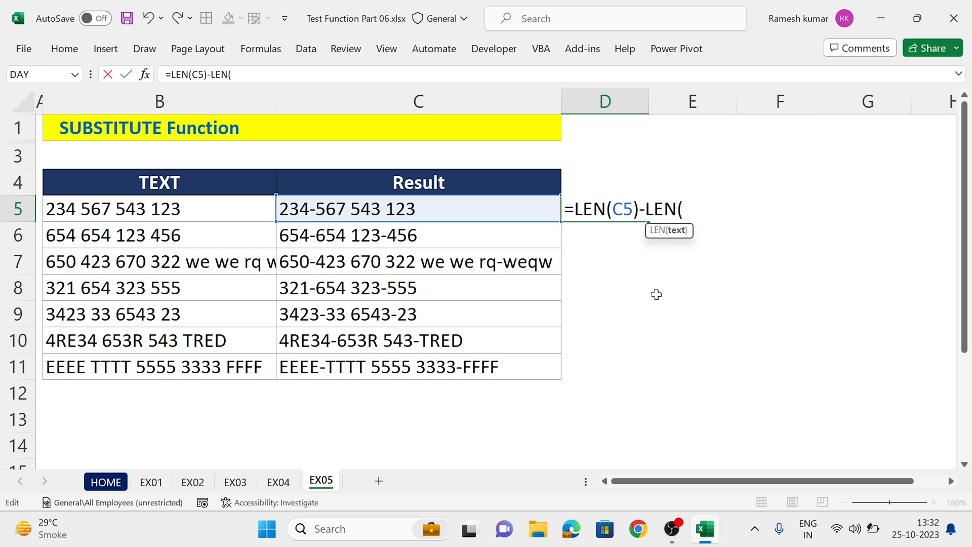
Step: Complete D5's second LEN with SUBSTITUTE(C5," ","") and accept the formula
{"action": "type", "text": "su"}
{"action": "key", "text": "Tab"}
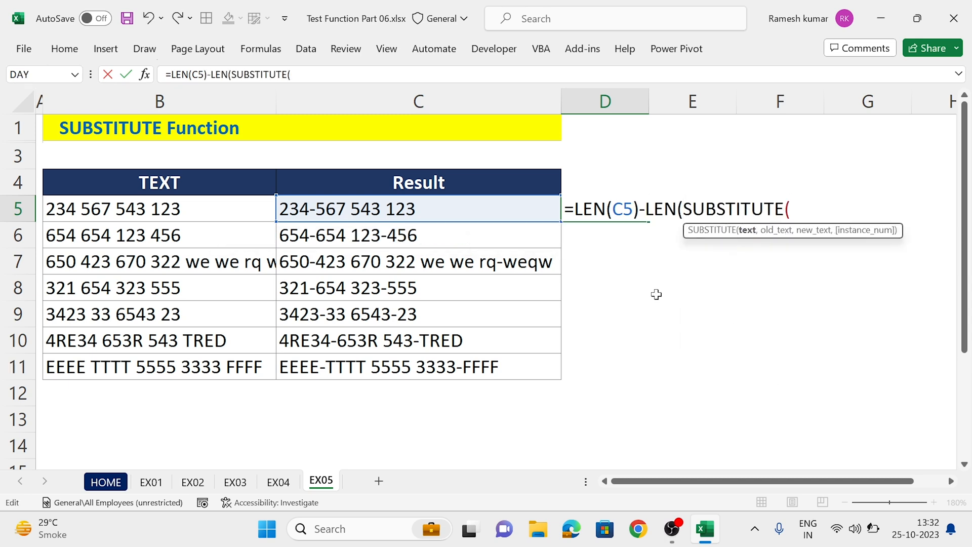
{"action": "left_click", "coordinate": [487, 211]}
{"action": "type", "text": "m"}
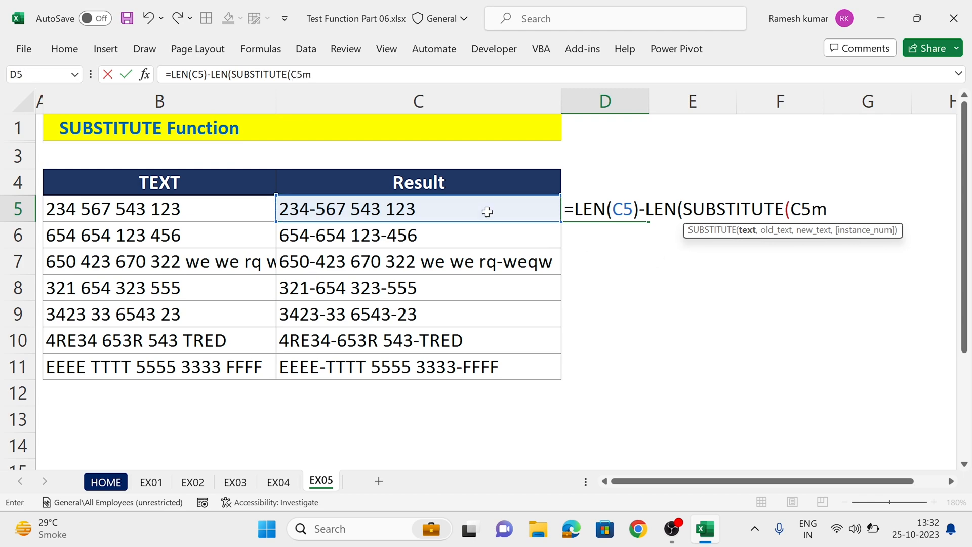
{"action": "type", "text": "\""}
{"action": "key", "text": "BackSpace"}
{"action": "key", "text": "BackSpace"}
{"action": "type", "text": ",\" \""}
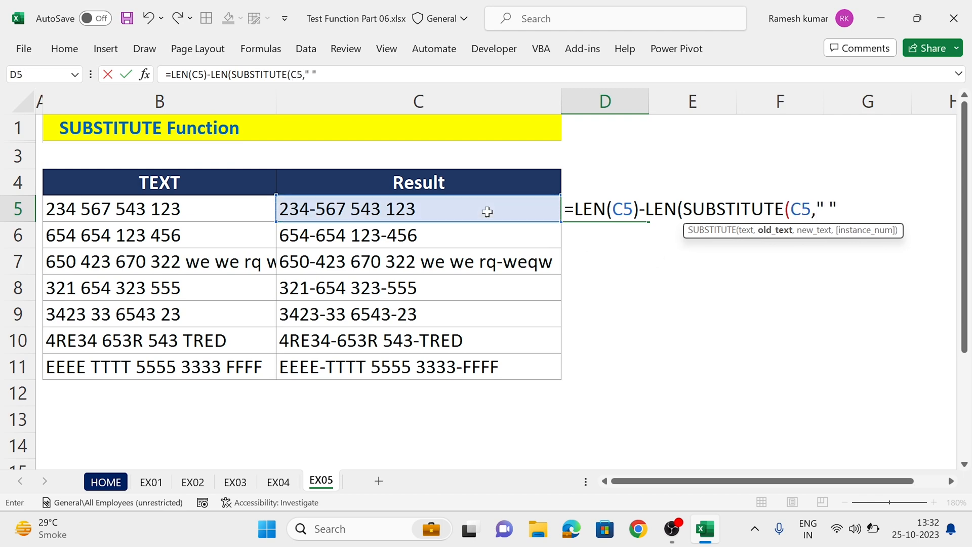
{"action": "type", "text": ",\"\""}
{"action": "key", "text": "Return"}
{"action": "key", "text": "Up"}
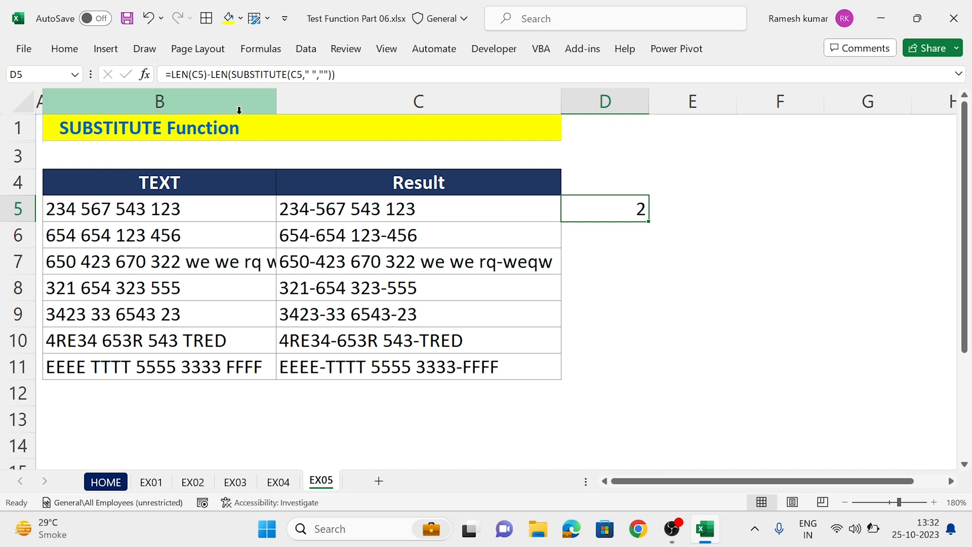
{"action": "left_click", "coordinate": [171, 75]}
{"action": "key", "text": "shift+End"}
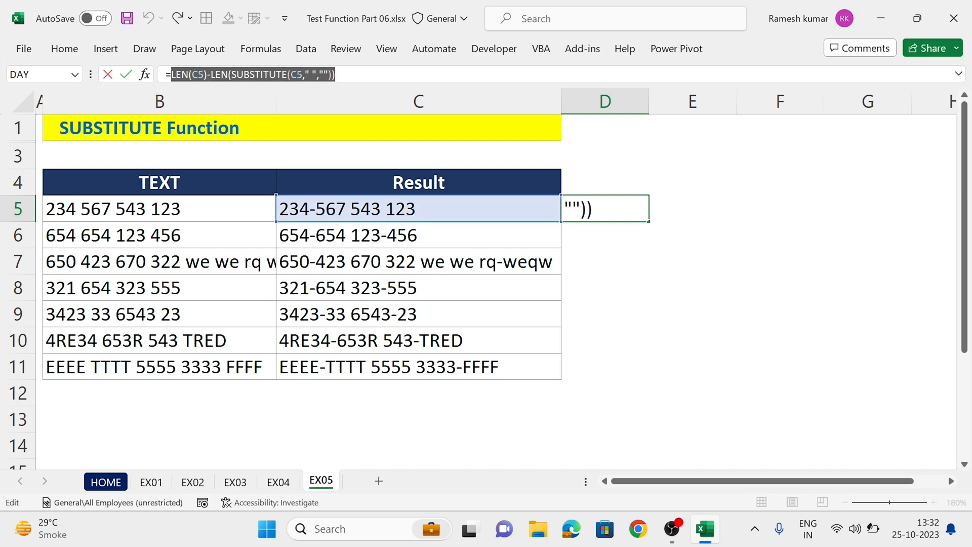
{"action": "key", "text": "Escape"}
Step: Enter =SUBSTITUTE(C5," ","-",D5) in E5 and widen column E to fit the result
{"action": "key", "text": "Right"}
{"action": "type", "text": "=su"}
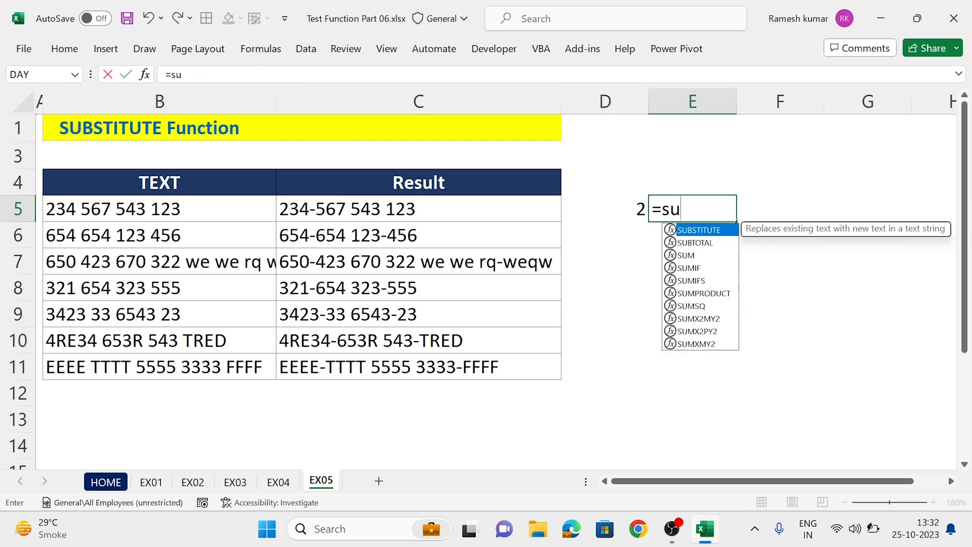
{"action": "type", "text": "b"}
{"action": "key", "text": "Tab"}
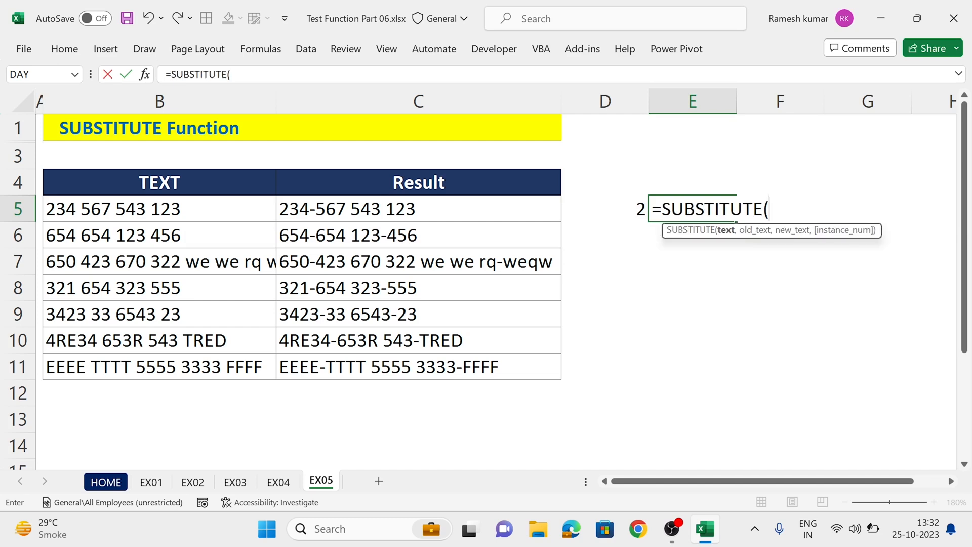
{"action": "key", "text": "Left"}
{"action": "key", "text": "Left"}
{"action": "type", "text": "m"}
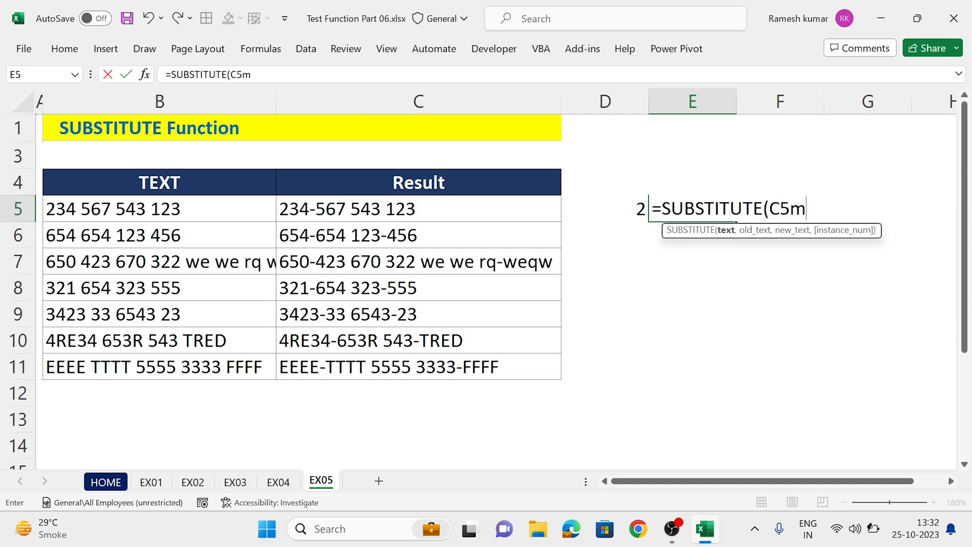
{"action": "key", "text": "BackSpace"}
{"action": "type", "text": ",\""}
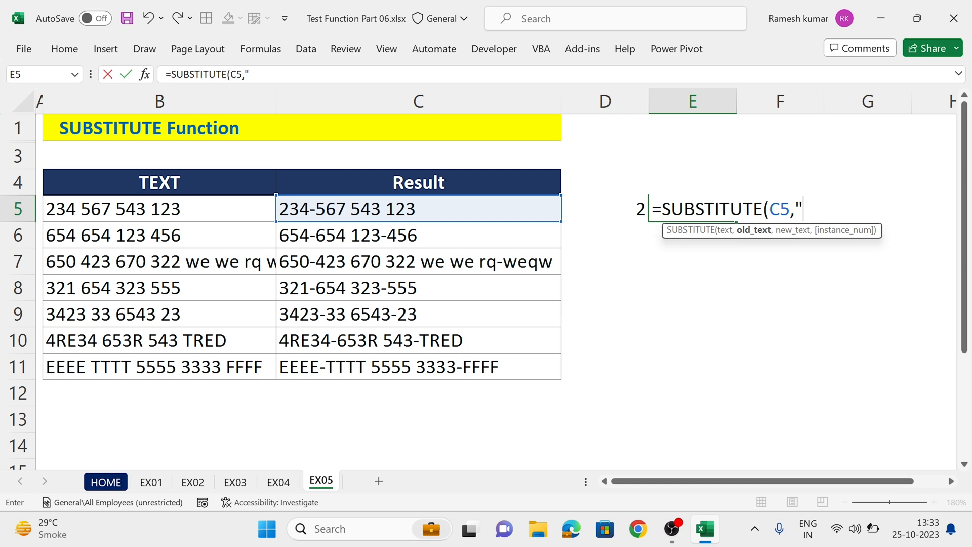
{"action": "type", "text": " \",\"-\","}
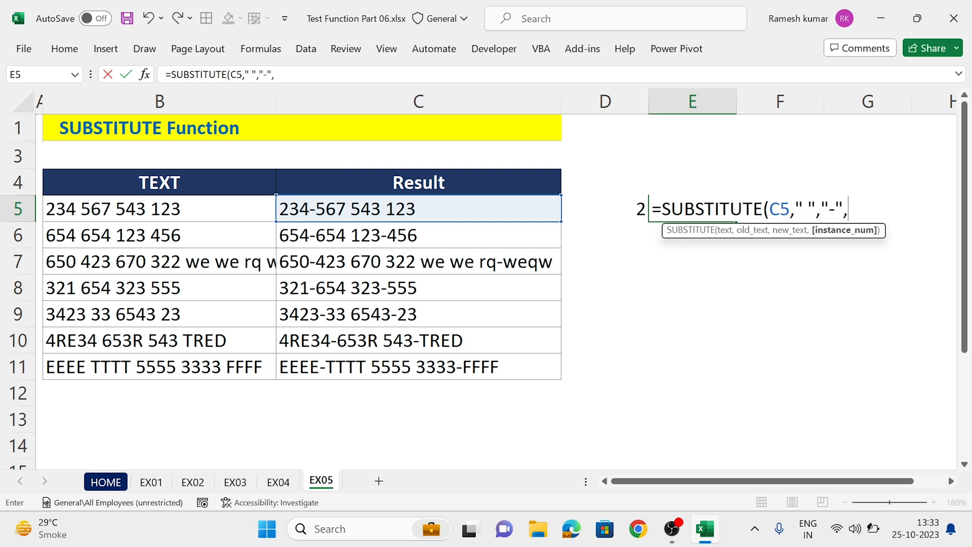
{"action": "key", "text": "Left"}
{"action": "key", "text": "Return"}
{"action": "key", "text": "Up"}
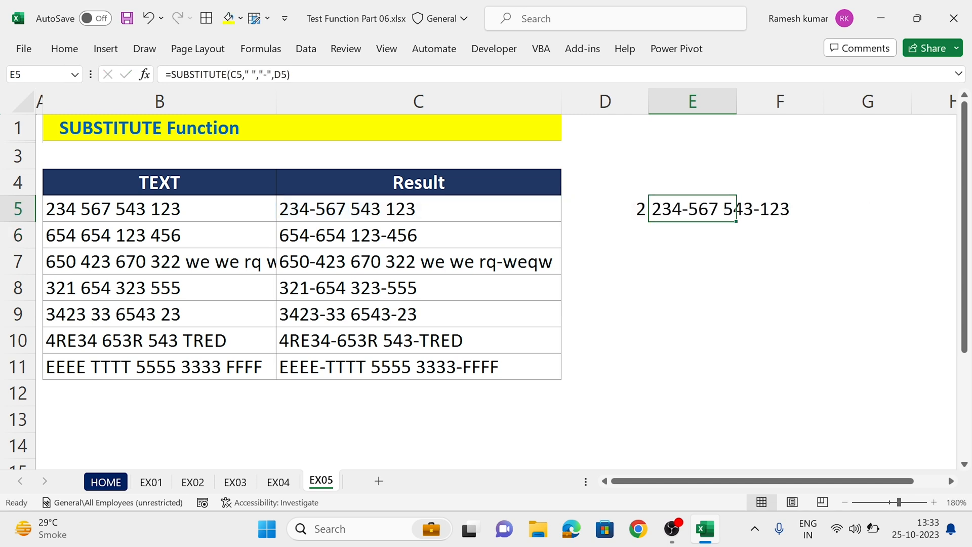
{"action": "double_click", "coordinate": [735, 96]}
Step: Fill the formulas in D5:E5 down through row 11
{"action": "key", "text": "Left"}
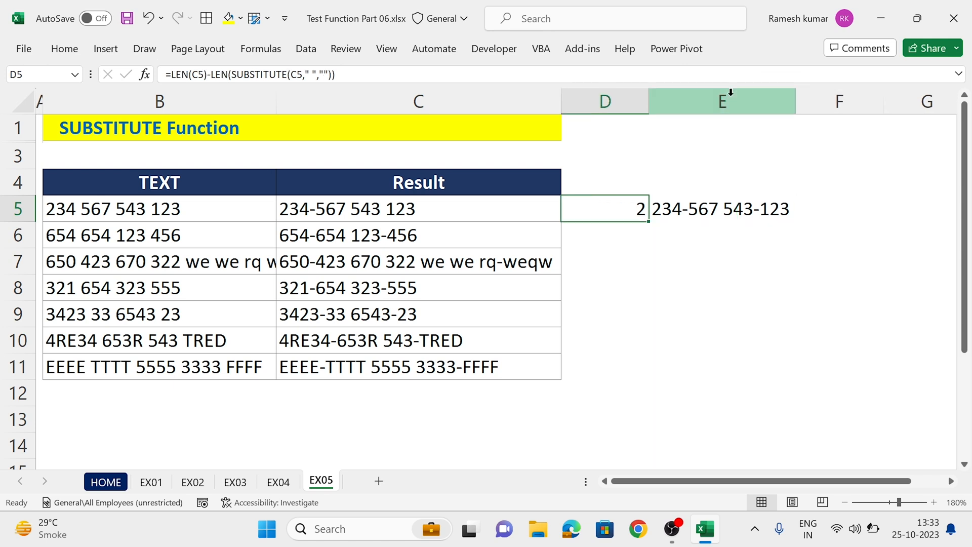
{"action": "key", "text": "shift+Right"}
{"action": "key", "text": "shift+Down"}
{"action": "key", "text": "shift+Down"}
{"action": "key", "text": "shift+Down"}
{"action": "key", "text": "shift+Down"}
{"action": "key", "text": "shift+Down"}
{"action": "key", "text": "shift+Down"}
{"action": "key", "text": "ctrl+d"}
Step: Look through the filled helper formulas and results in columns D and E
{"action": "key", "text": "Down"}
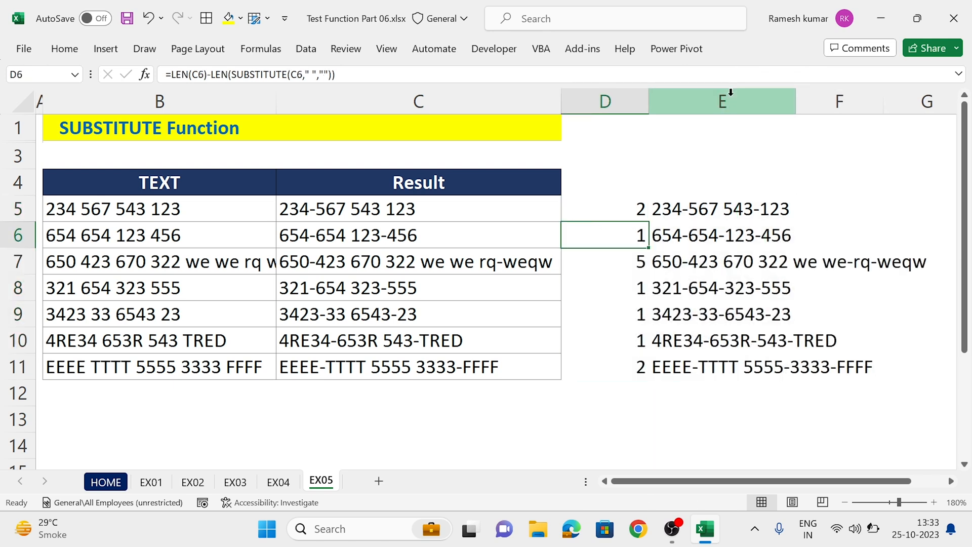
{"action": "key", "text": "Right"}
{"action": "key", "text": "Down"}
{"action": "key", "text": "Down"}
{"action": "key", "text": "Up"}
{"action": "key", "text": "Up"}
{"action": "key", "text": "Up"}
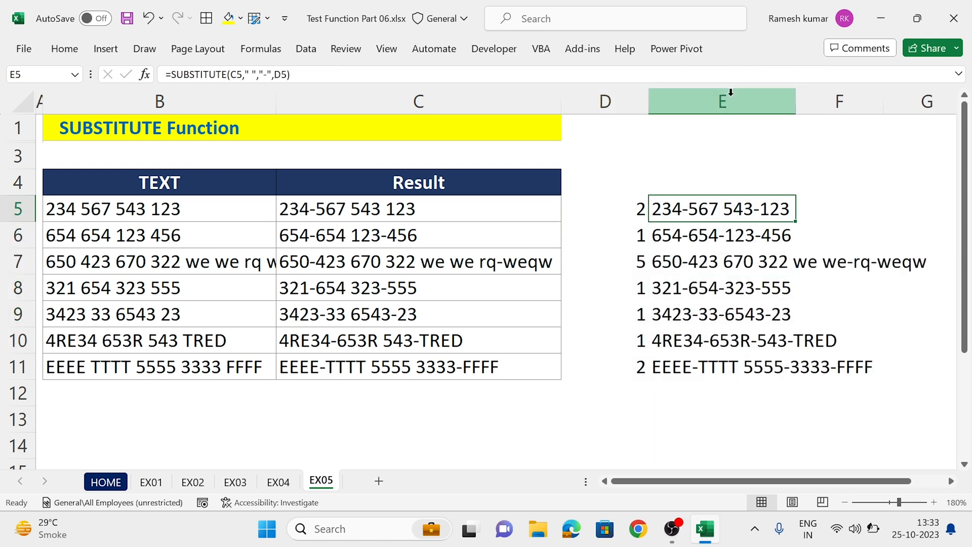
Step: Copy the expression SUBSTITUTE(B5," ","-",1) from C5's formula without its equals sign
{"action": "key", "text": "Left"}
{"action": "key", "text": "Left"}
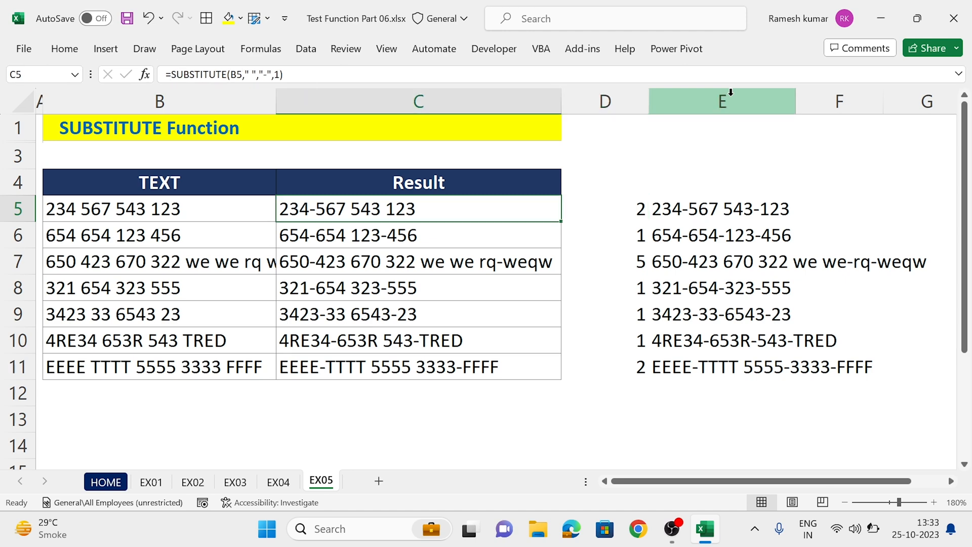
{"action": "key", "text": "F2"}
{"action": "key", "text": "Left"}
{"action": "key", "text": "Right"}
{"action": "key", "text": "ctrl+shift+Left"}
{"action": "key", "text": "ctrl+shift+Left"}
{"action": "key", "text": "ctrl+shift+Left"}
{"action": "key", "text": "shift+Right"}
{"action": "key", "text": "ctrl+c"}
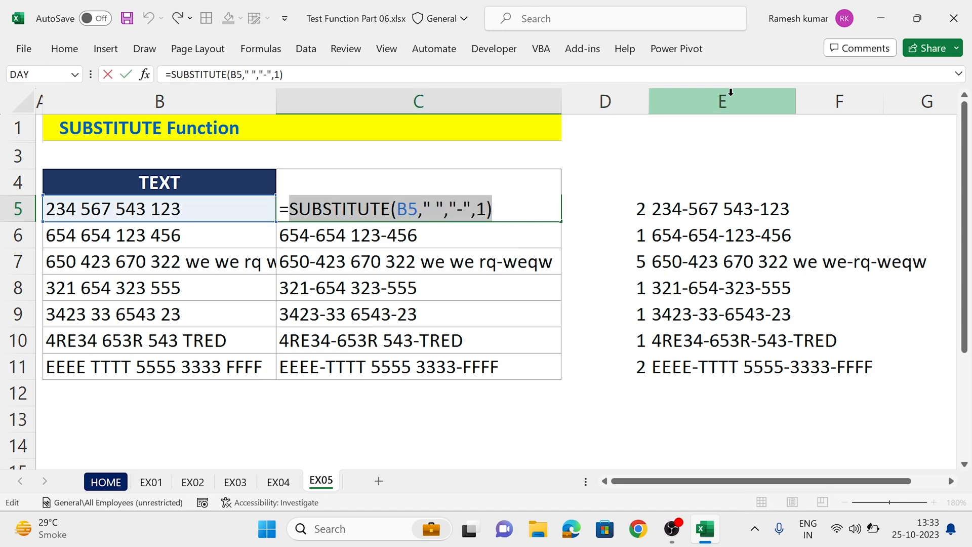
{"action": "key", "text": "Escape"}
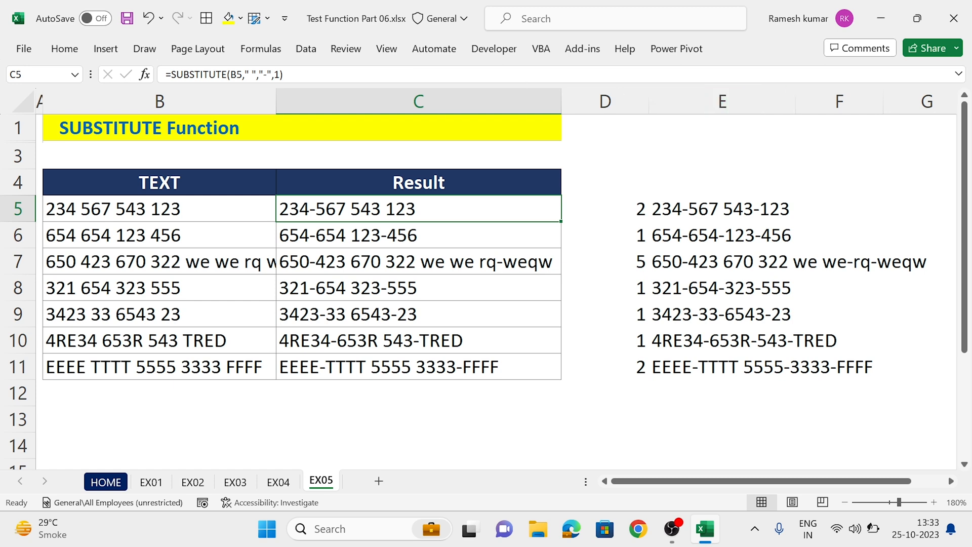
Step: Replace the C5 reference in D5's first LEN with the copied SUBSTITUTE(B5," ","-",1)
{"action": "left_click", "coordinate": [635, 209]}
{"action": "double_click", "coordinate": [636, 210]}
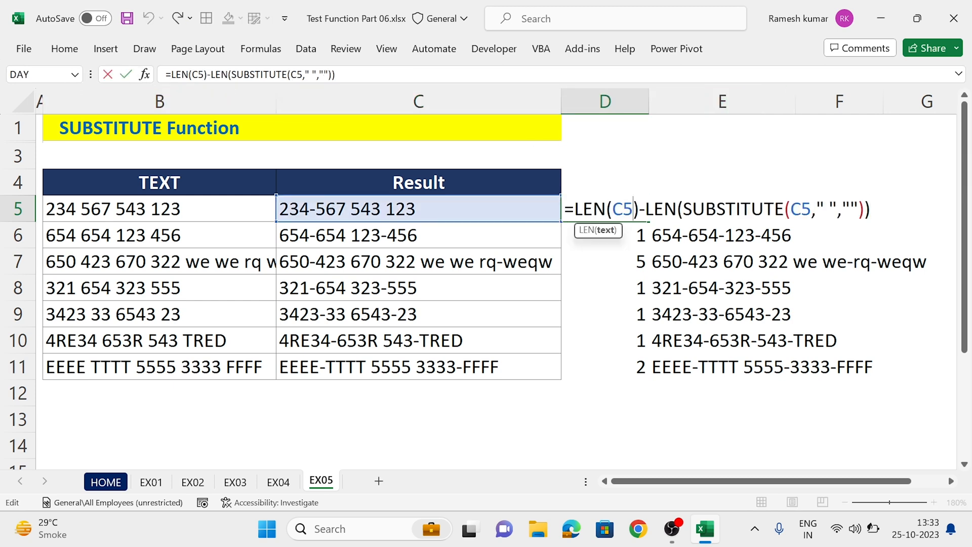
{"action": "key", "text": "shift+Left"}
{"action": "key", "text": "shift+Left"}
{"action": "key", "text": "ctrl+v"}
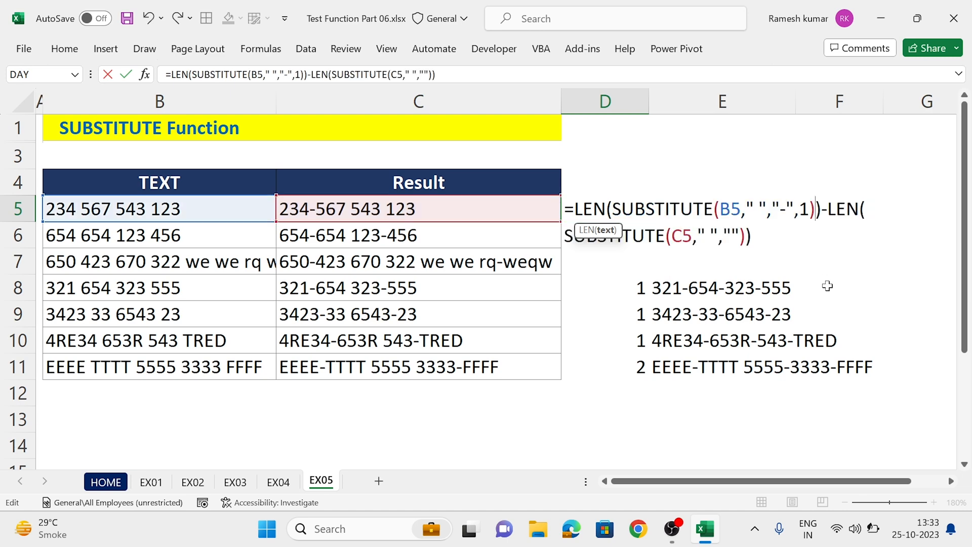
Step: Replace the remaining C5 reference in D5's second LEN with the copied SUBSTITUTE(B5," ","-",1)
{"action": "left_click", "coordinate": [682, 236]}
{"action": "double_click", "coordinate": [682, 236]}
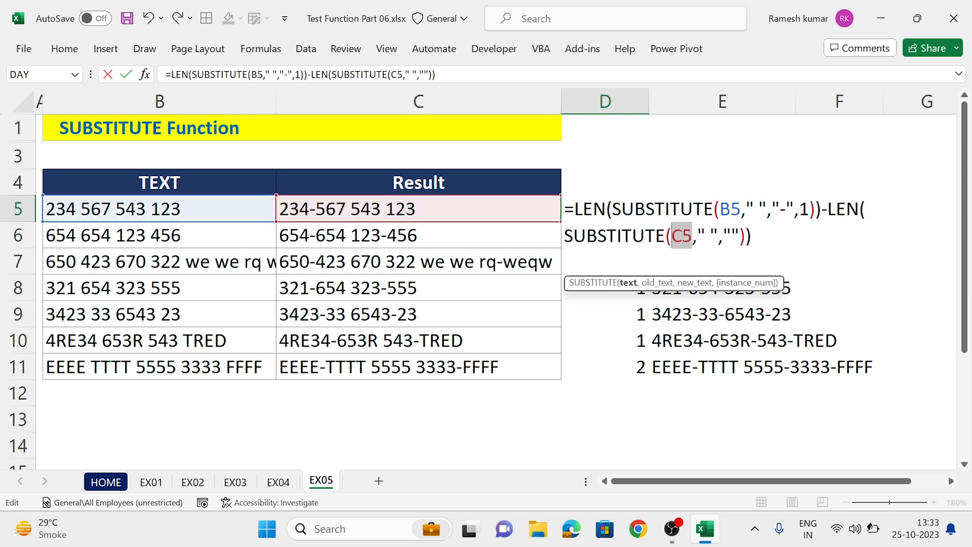
{"action": "key", "text": "ctrl+v"}
{"action": "key", "text": "Return"}
Step: Replace the C5 reference in E5's SUBSTITUTE formula with the copied SUBSTITUTE(B5," ","-",1)
{"action": "key", "text": "Up"}
{"action": "key", "text": "Right"}
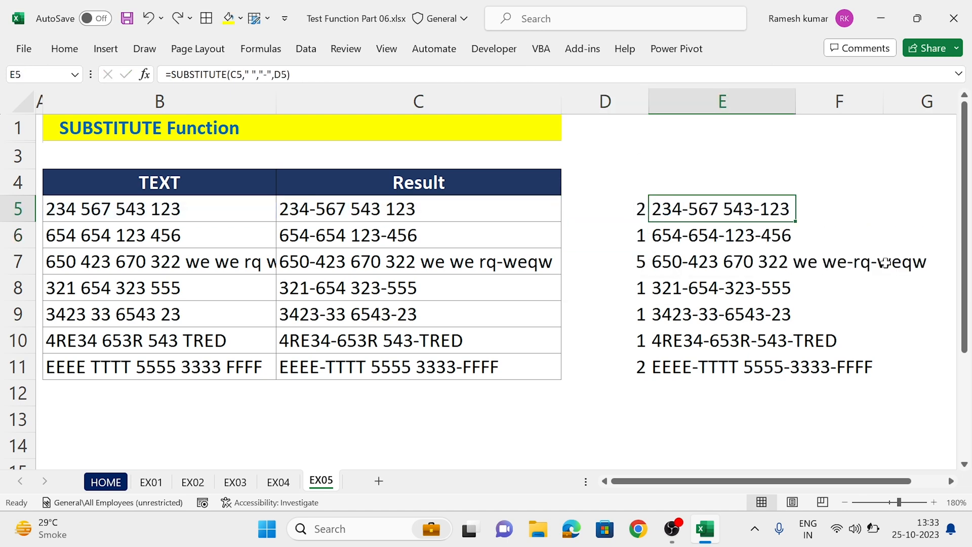
{"action": "key", "text": "F2"}
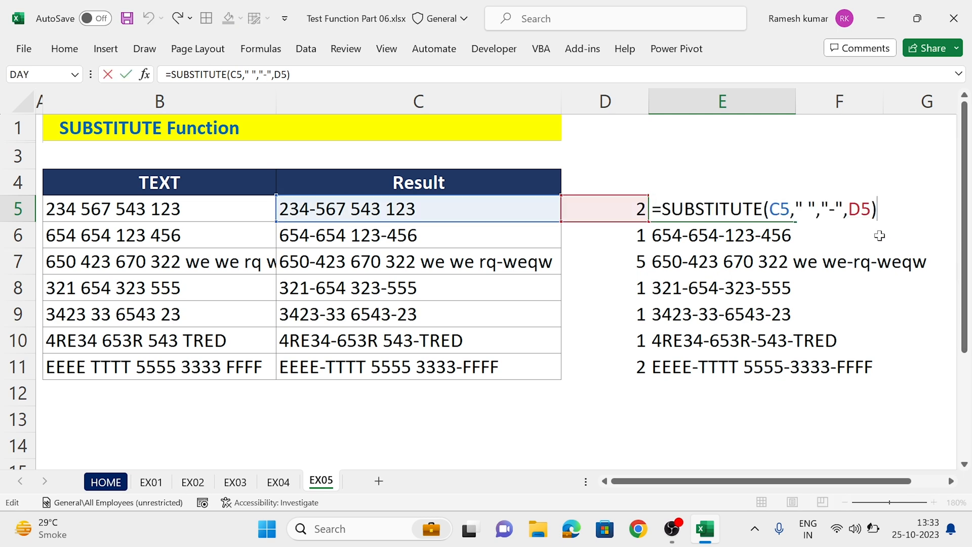
{"action": "left_click", "coordinate": [780, 208]}
{"action": "double_click", "coordinate": [784, 208]}
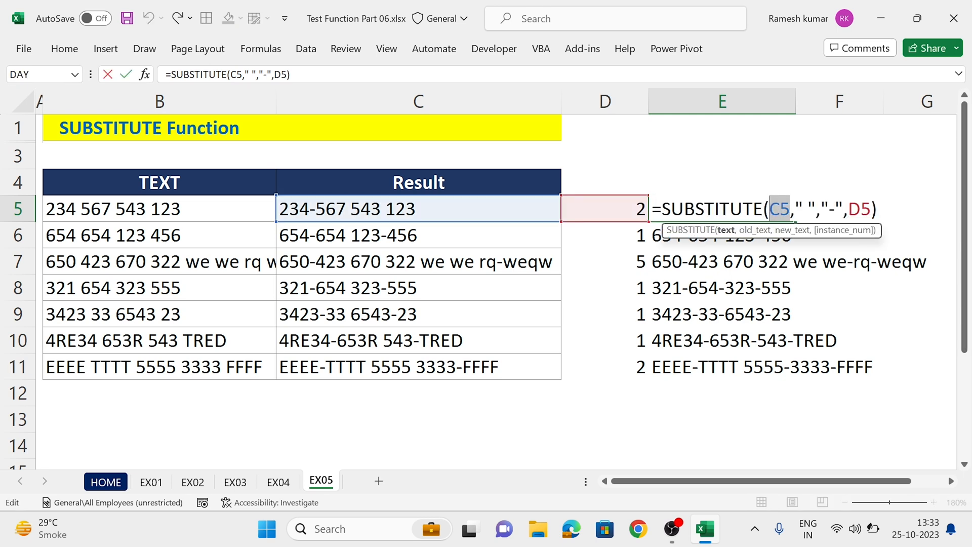
{"action": "key", "text": "Return"}
Step: Clear the helper formula from C5
{"action": "key", "text": "Up"}
{"action": "key", "text": "Left"}
{"action": "key", "text": "Left"}
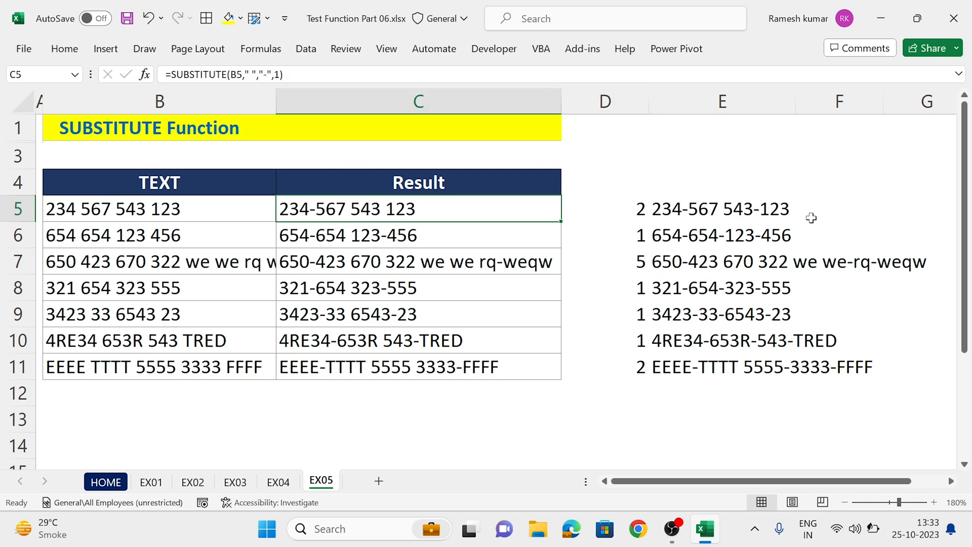
{"action": "key", "text": "Delete"}
Step: Copy D5's whole LEN(...)-LEN(...) expression without its equals sign, leaving the cell's formula as it is
{"action": "key", "text": "Right"}
{"action": "key", "text": "F2"}
{"action": "key", "text": "ctrl+shift+Left"}
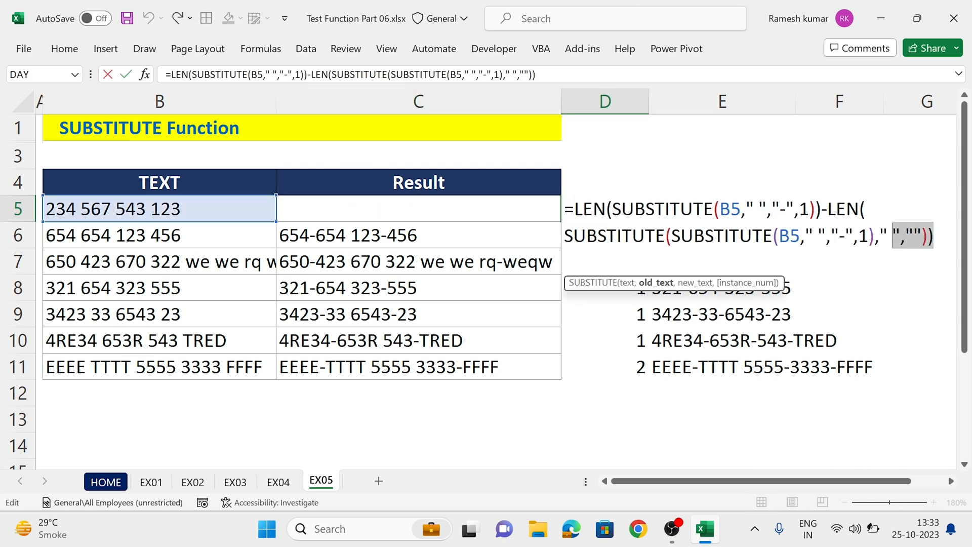
{"action": "key", "text": "ctrl+shift+Left"}
{"action": "key", "text": "ctrl+shift+Left"}
{"action": "key", "text": "ctrl+shift+Left"}
{"action": "key", "text": "ctrl+shift+Left"}
{"action": "key", "text": "ctrl+shift+Left"}
{"action": "key", "text": "ctrl+shift+Left"}
{"action": "key", "text": "ctrl+shift+Left"}
{"action": "key", "text": "ctrl+shift+Left"}
{"action": "key", "text": "ctrl+shift+Left"}
{"action": "key", "text": "ctrl+shift+Left"}
{"action": "key", "text": "shift+Right"}
{"action": "key", "text": "ctrl+c"}
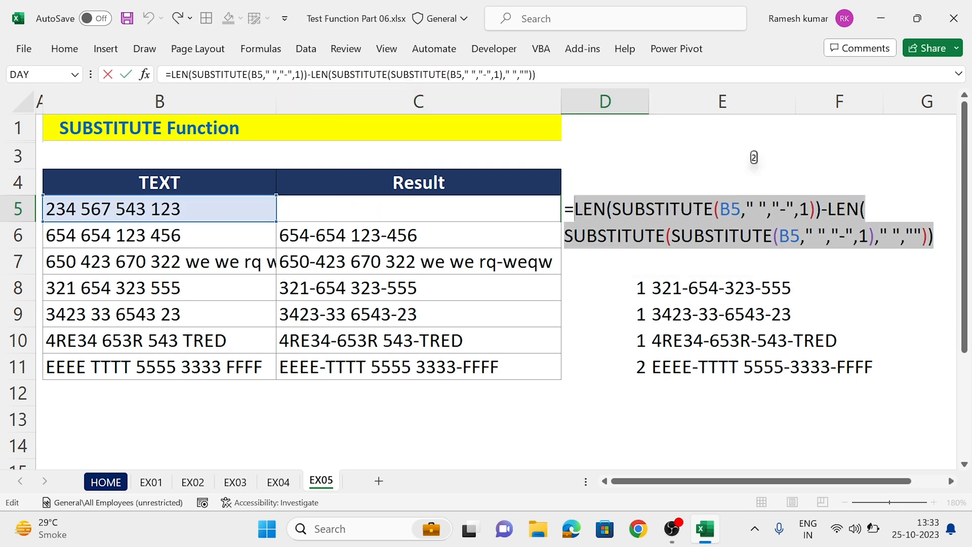
{"action": "key", "text": "Escape"}
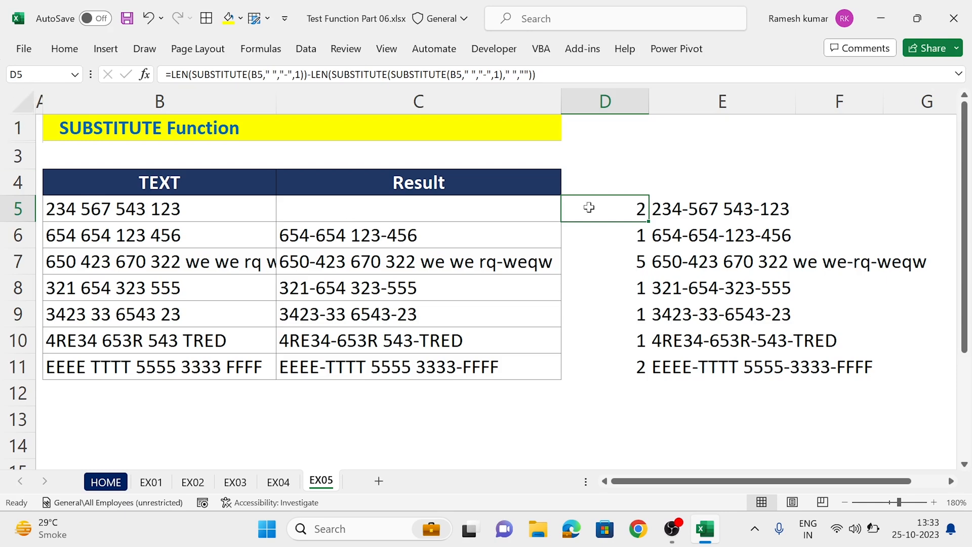
Step: Replace the D5 reference in E5's formula with the copied LEN(...)-LEN(...) expression
{"action": "key", "text": "Right"}
{"action": "key", "text": "F2"}
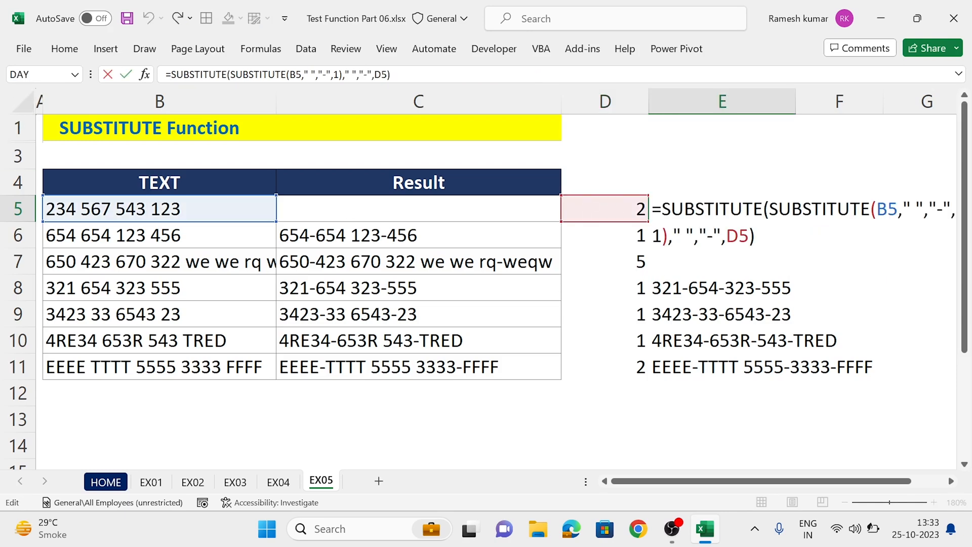
{"action": "key", "text": "Left"}
{"action": "key", "text": "shift+Left"}
{"action": "key", "text": "shift+Left"}
{"action": "key", "text": "ctrl+v"}
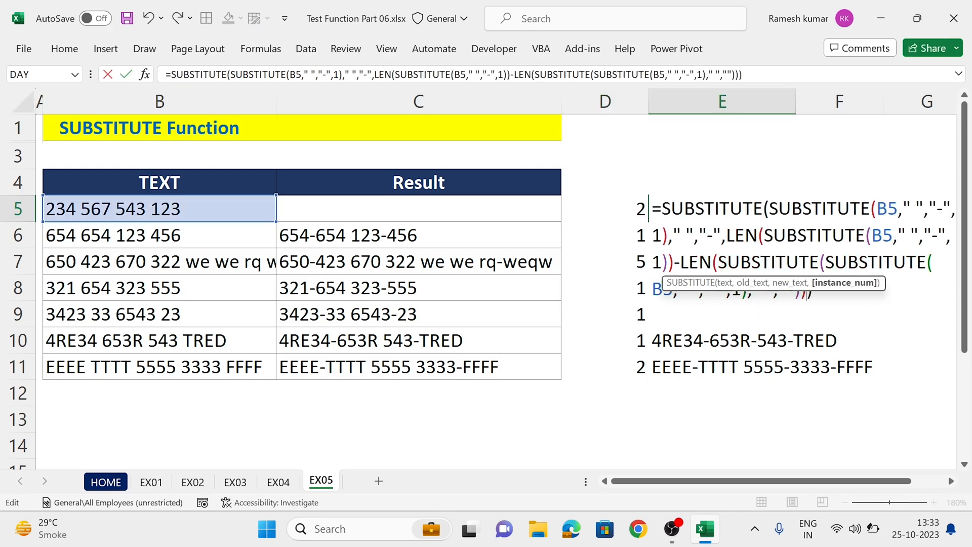
{"action": "key", "text": "ctrl+Return"}
Step: Clear helper cell D5 and fill E5's nested formula down through E11
{"action": "key", "text": "Left"}
{"action": "key", "text": "Delete"}
{"action": "key", "text": "Right"}
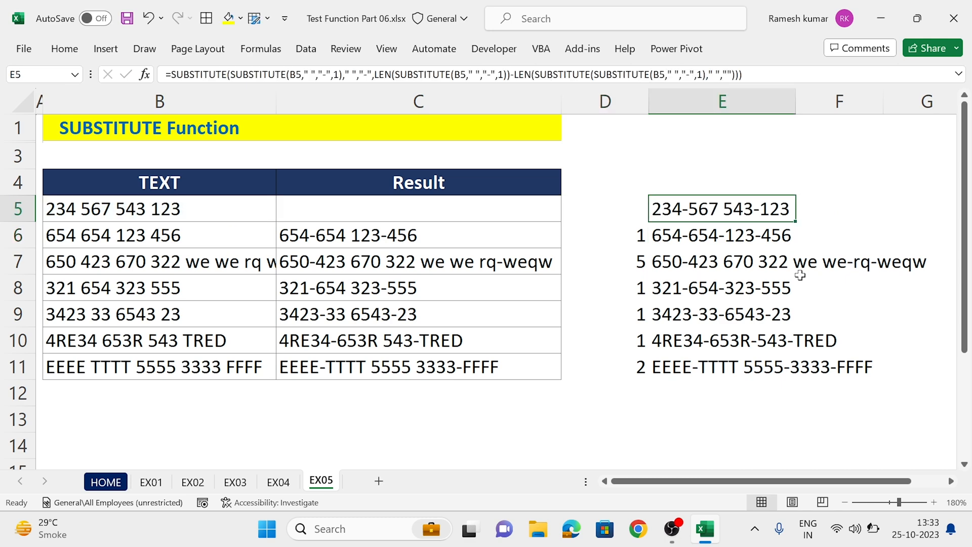
{"action": "key", "text": "ctrl+shift+Down"}
{"action": "key", "text": "ctrl+d"}
Step: Clear the old LEN helper formulas from D6:D11
{"action": "key", "text": "Left"}
{"action": "key", "text": "Down"}
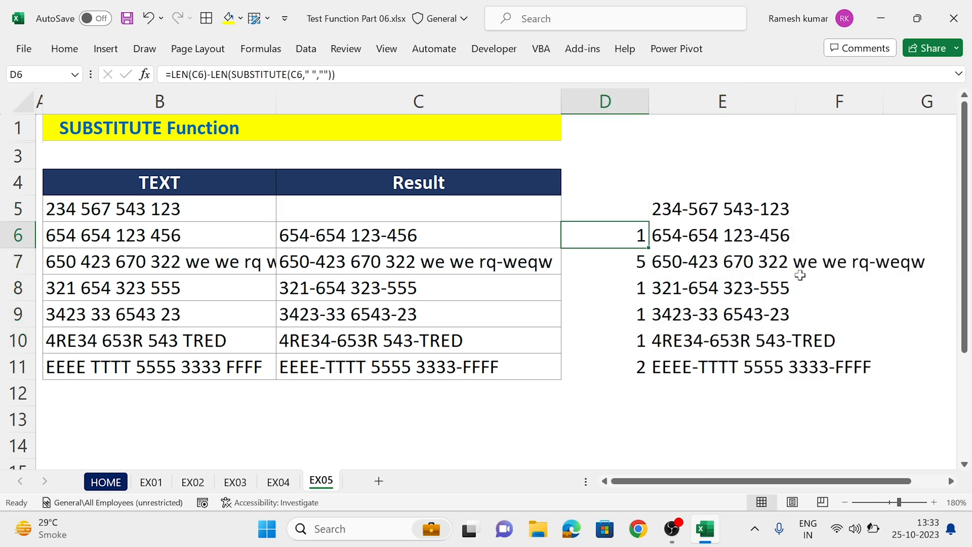
{"action": "key", "text": "ctrl+shift+Down"}
{"action": "key", "text": "Delete"}
Step: Move the nested formulas from E5:E11 to D5:D11
{"action": "key", "text": "Right"}
{"action": "key", "text": "Up"}
{"action": "key", "text": "ctrl+shift+Down"}
{"action": "key", "text": "ctrl+x"}
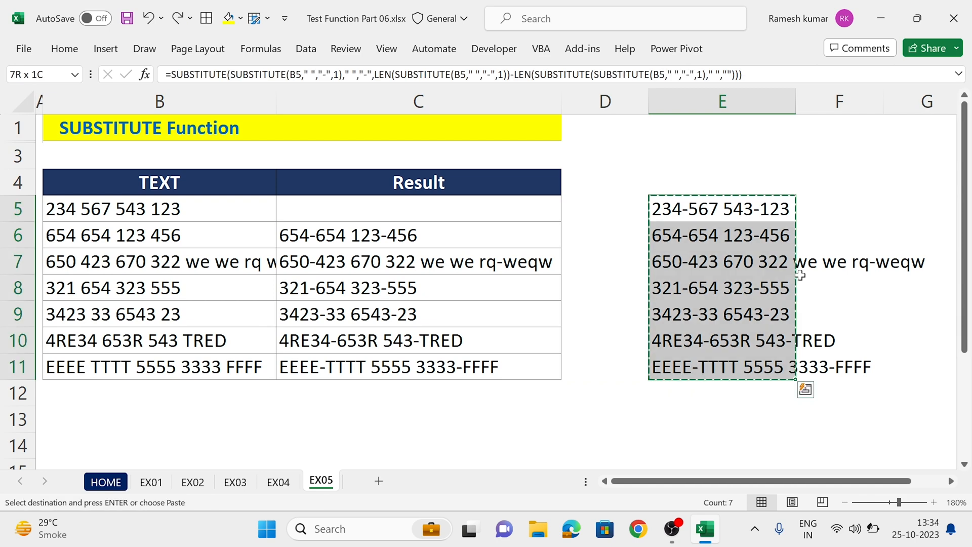
{"action": "key", "text": "Left"}
{"action": "key", "text": "ctrl+v"}
Step: Examine the nested SUBSTITUTE formula in D5 and compare the column D results with the source text
{"action": "key", "text": "Down"}
{"action": "key", "text": "Up"}
{"action": "key", "text": "F2"}
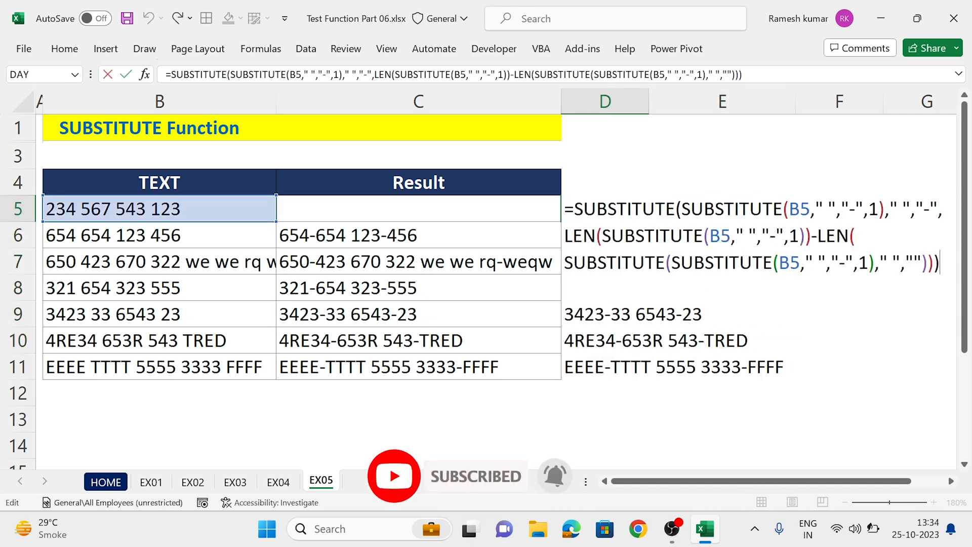
{"action": "key", "text": "ctrl+Return"}
{"action": "key", "text": "Left"}
{"action": "key", "text": "Right"}
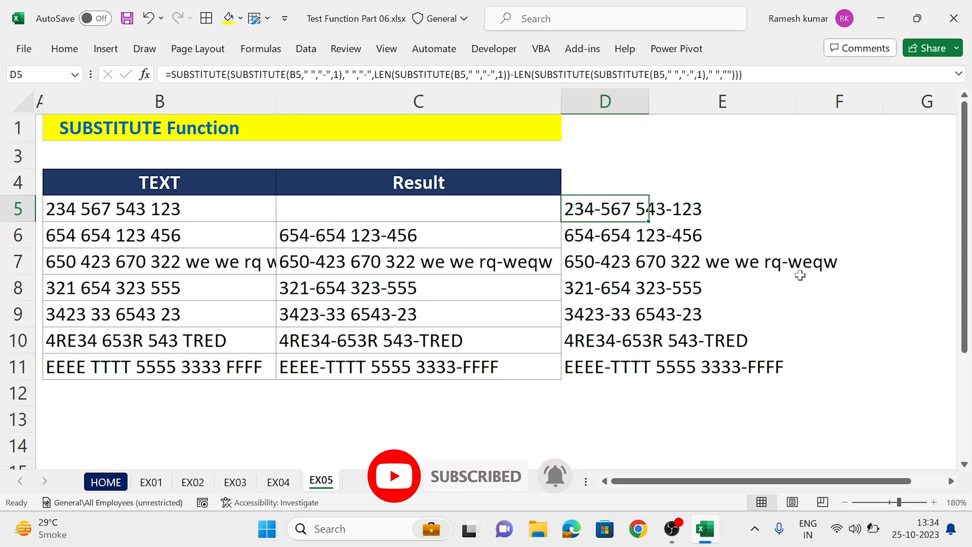
{"action": "key", "text": "Up"}
{"action": "key", "text": "Left"}
{"action": "key", "text": "Left"}
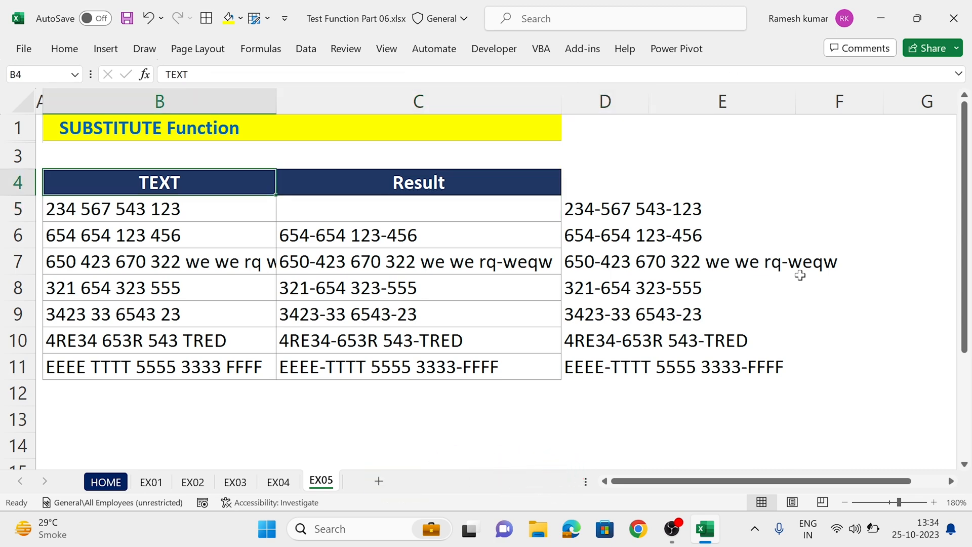